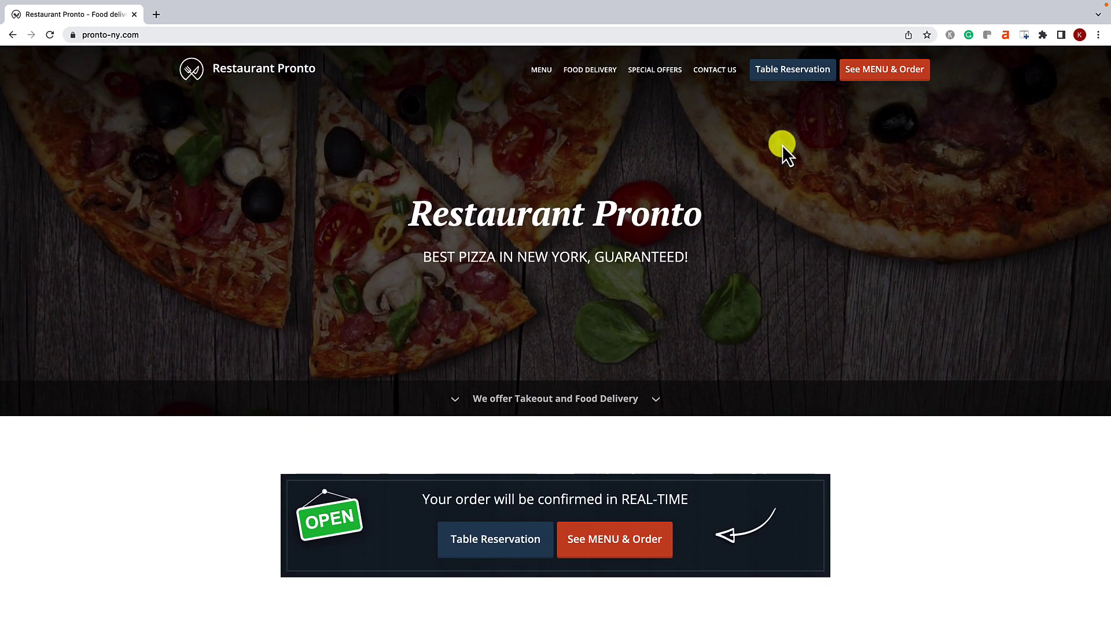
Open the restaurant's online ordering menu and add two Calamari Fritti from the appetizers to the cart
left_click(862, 71)
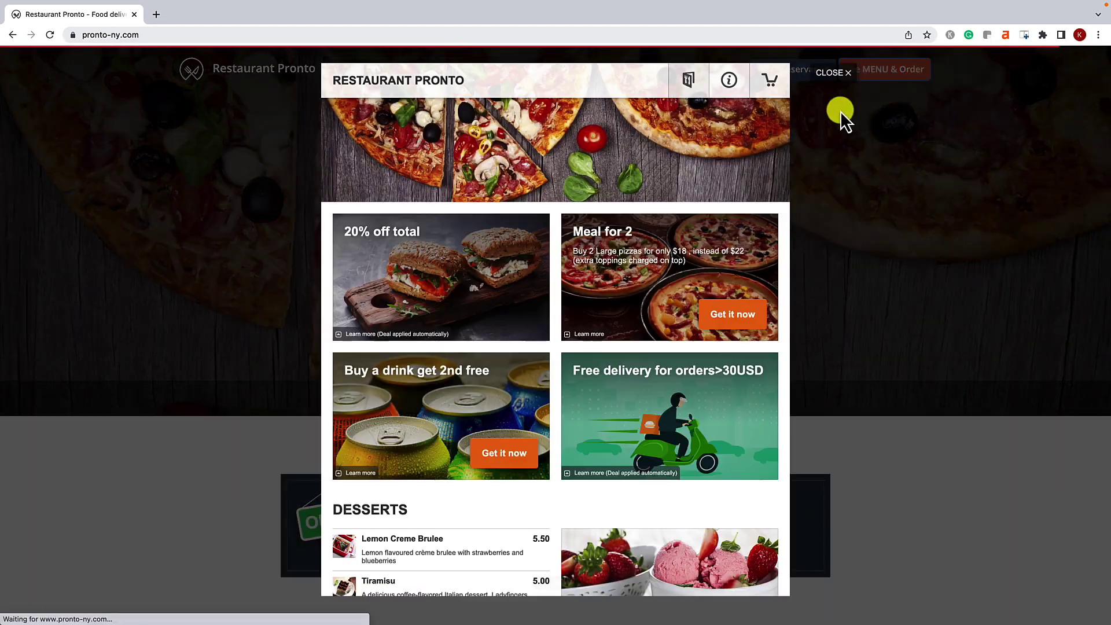
scroll(709, 222, "down", 10)
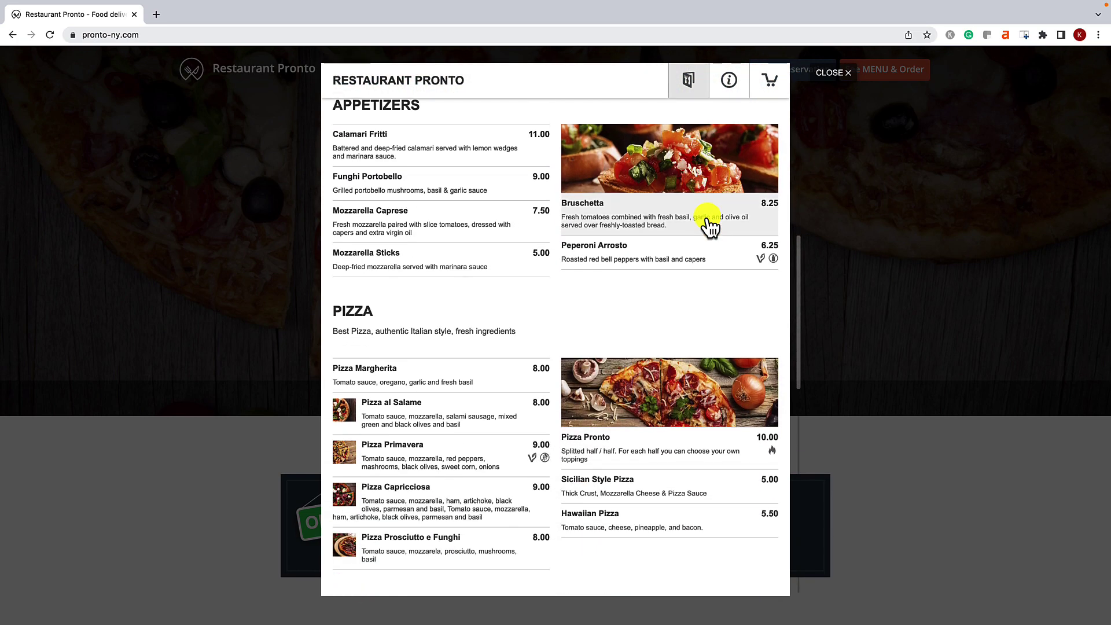
left_click(508, 155)
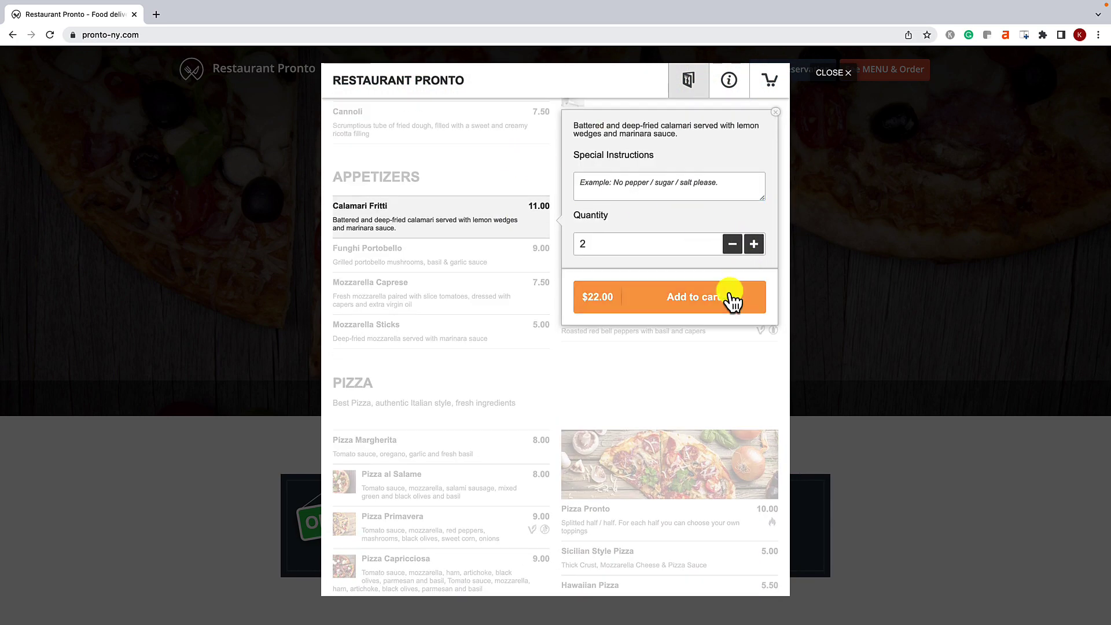
left_click(731, 297)
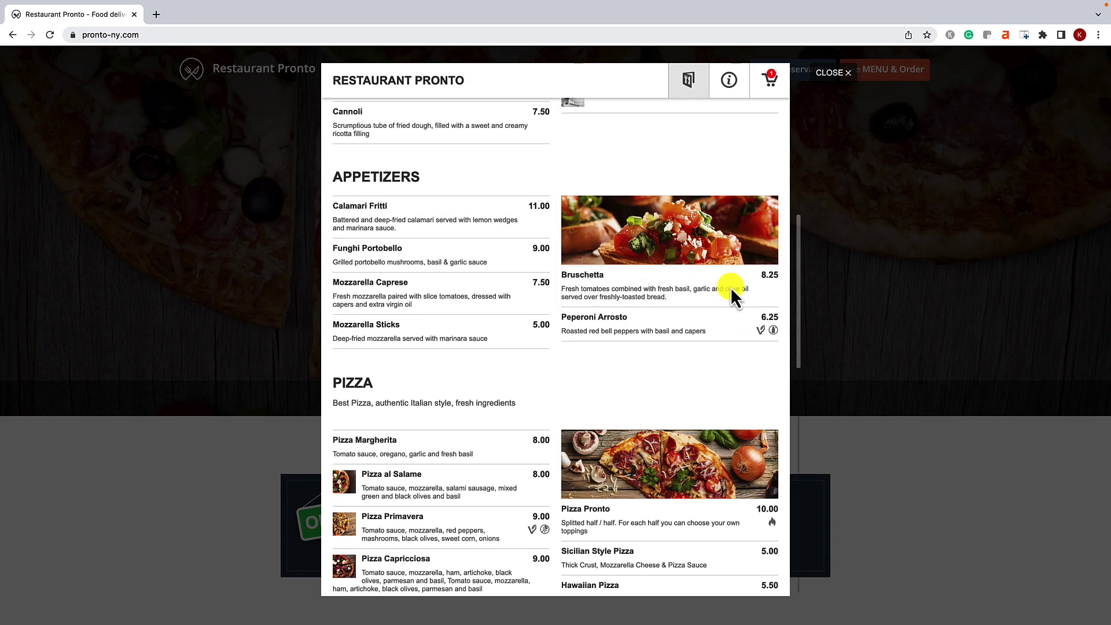
View the cart's checkout with its empty contact details form, and close the ordering window
left_click(770, 81)
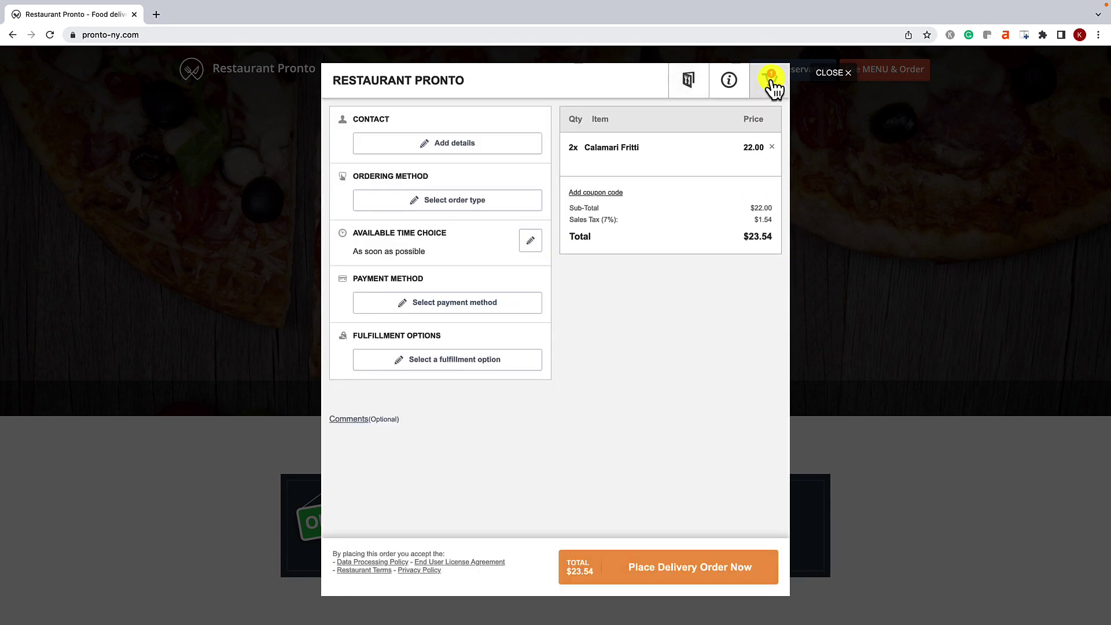
left_click(528, 142)
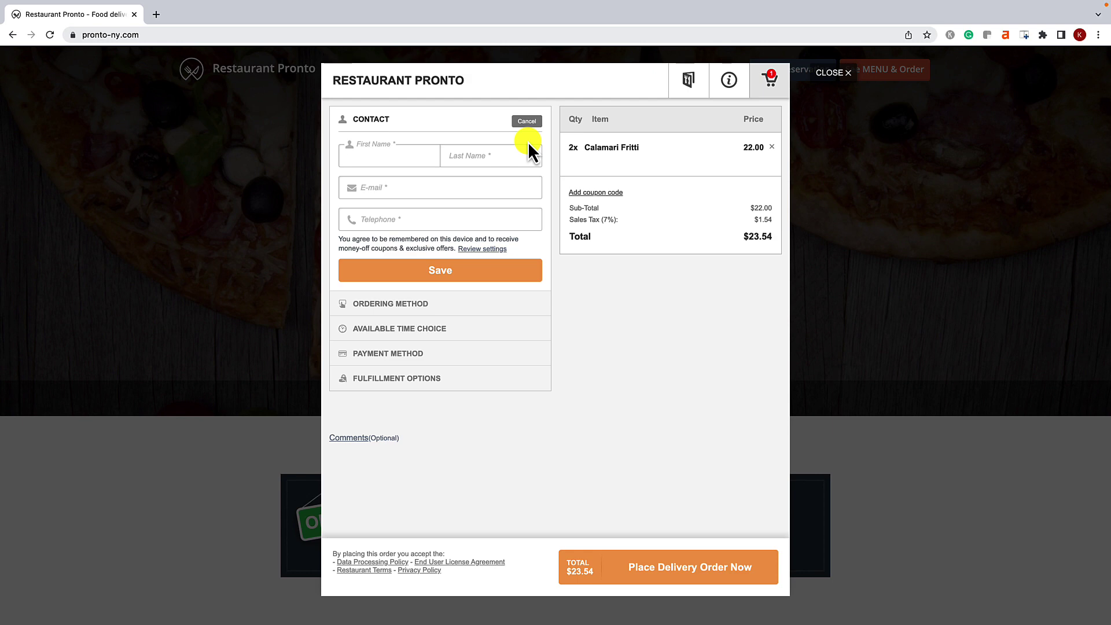
left_click(822, 80)
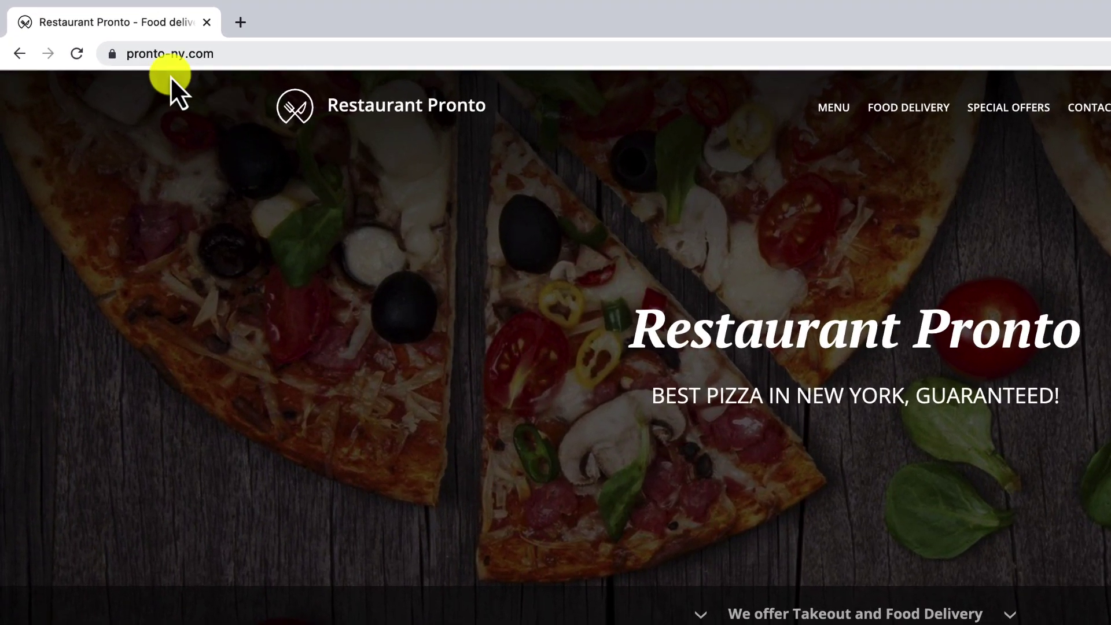
left_click(73, 35)
left_click(227, 131)
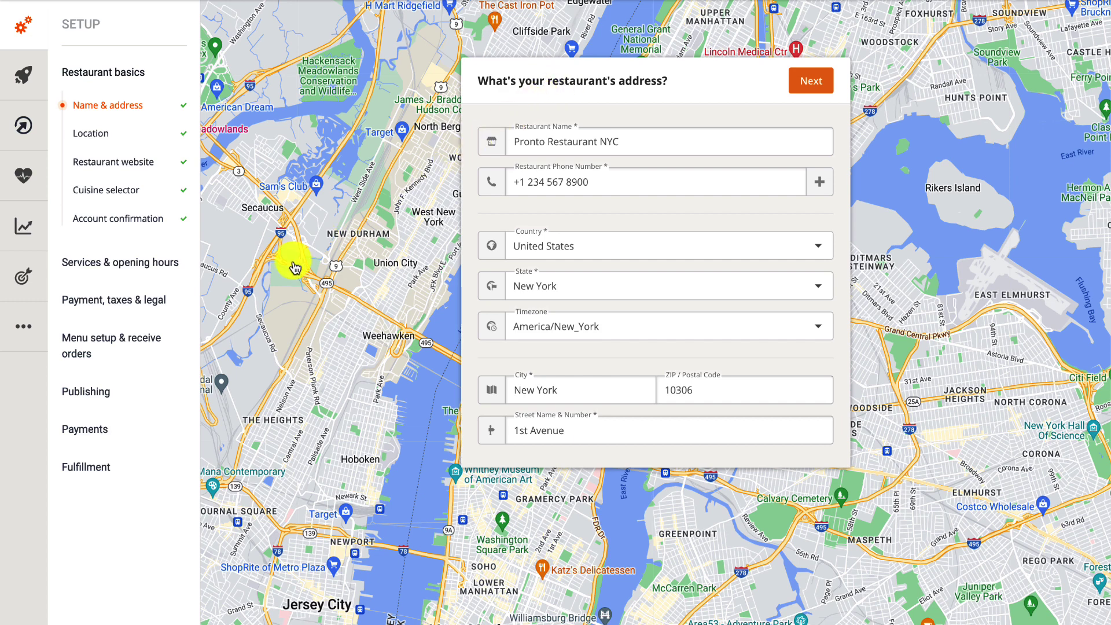
Accept the sales optimized website in the Publishing setup, generate it, and open it for viewing and editing
left_click(97, 393)
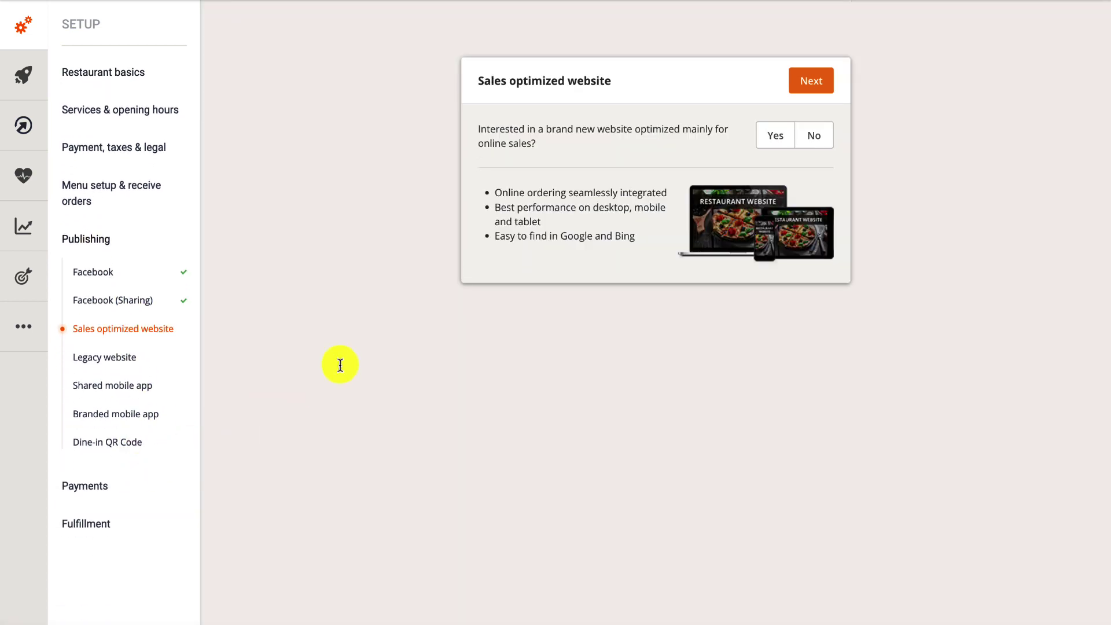
left_click(770, 136)
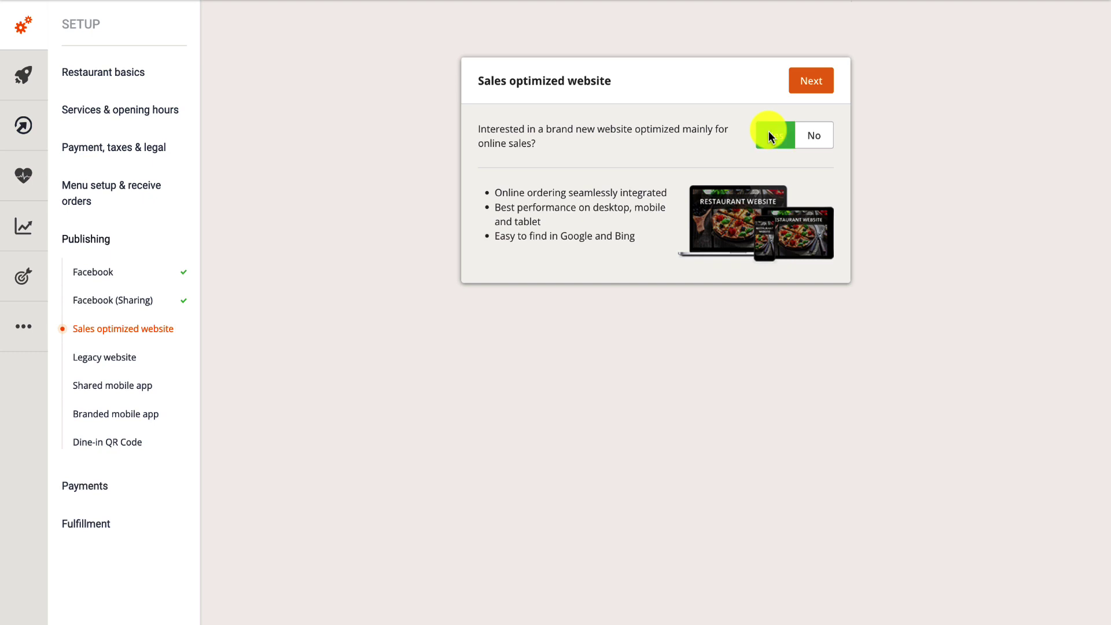
left_click(822, 79)
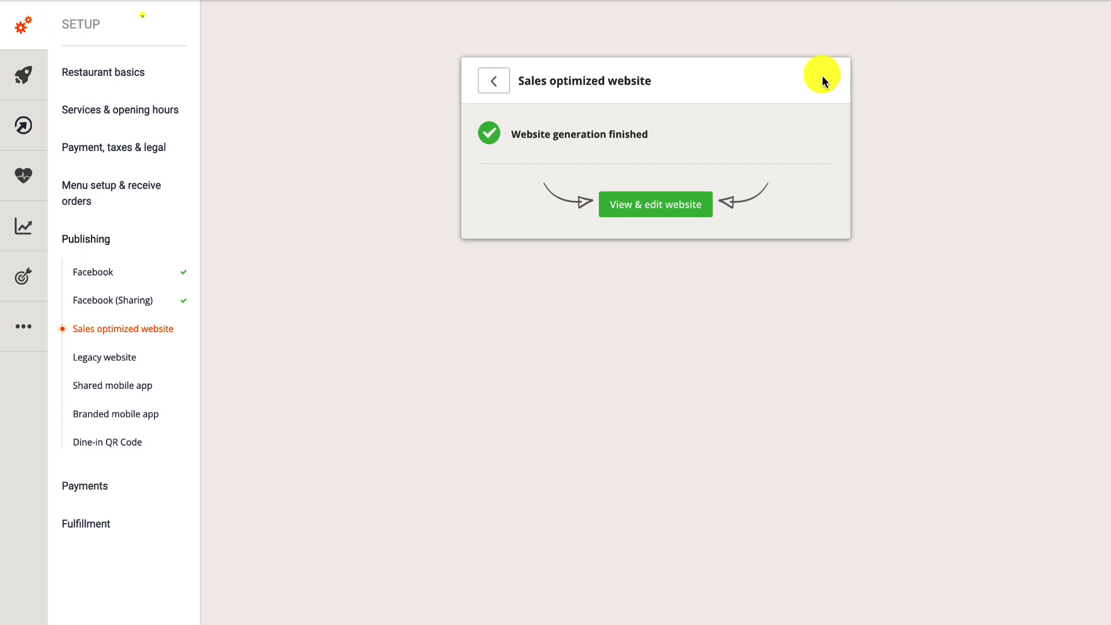
left_click(686, 200)
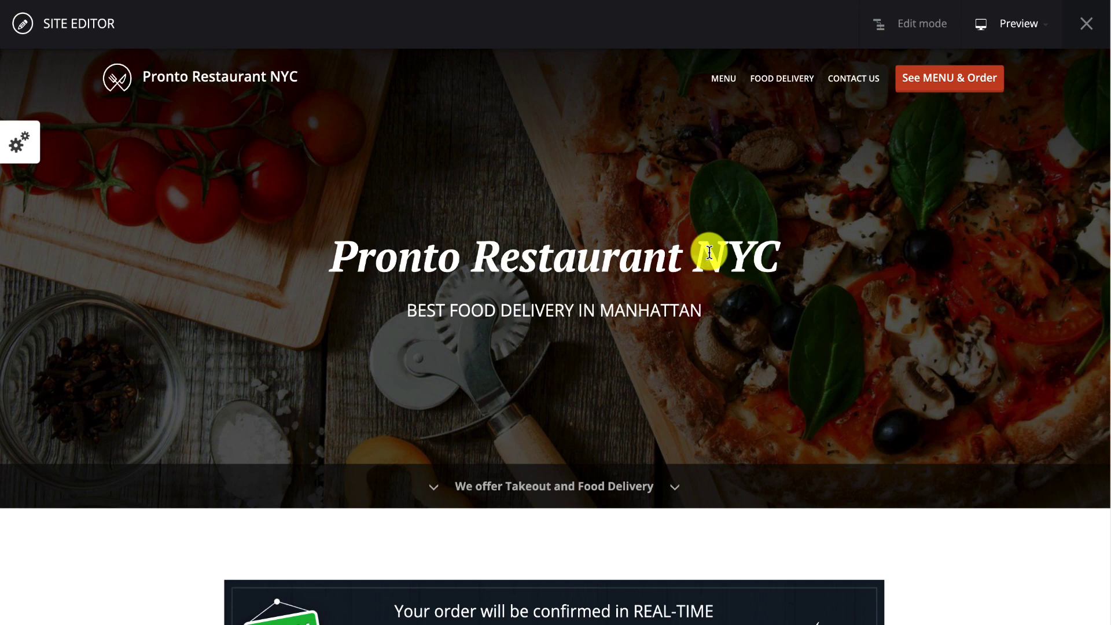
Switch the site editor to edit mode and save Pronto Logo.svg from the Pronto Logo folder as the uploaded website logo
left_click(881, 34)
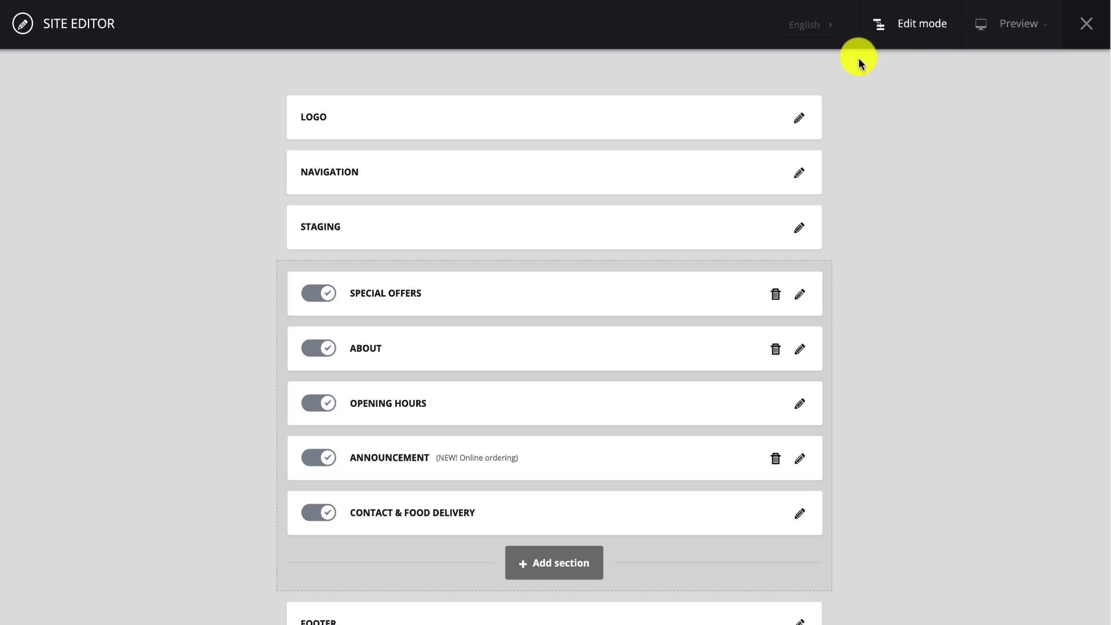
left_click(799, 118)
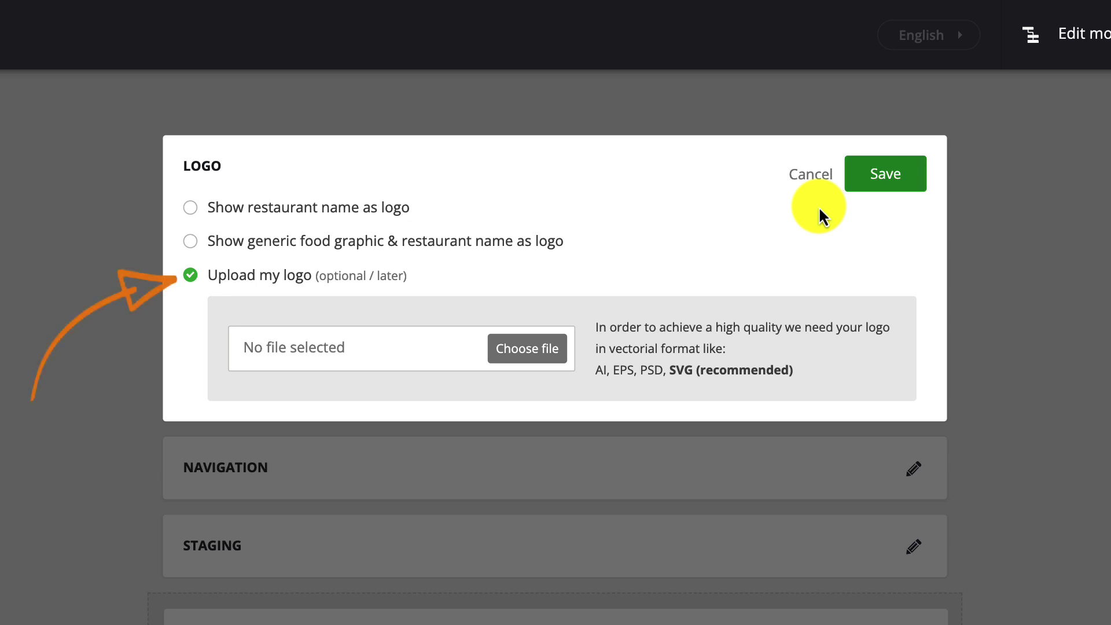
left_click(515, 348)
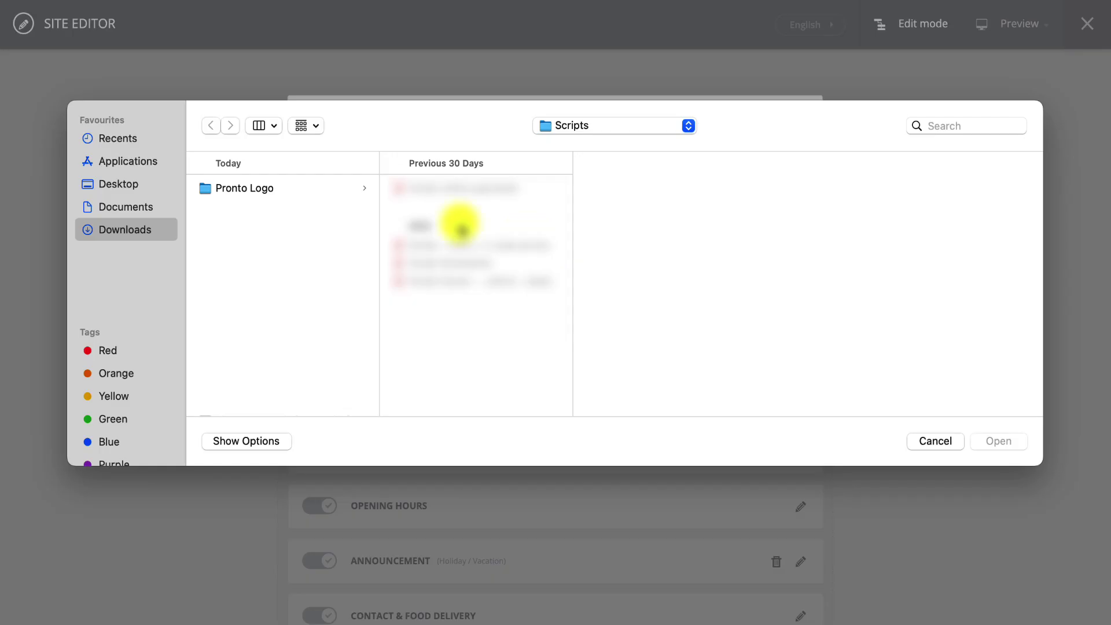
left_click(336, 190)
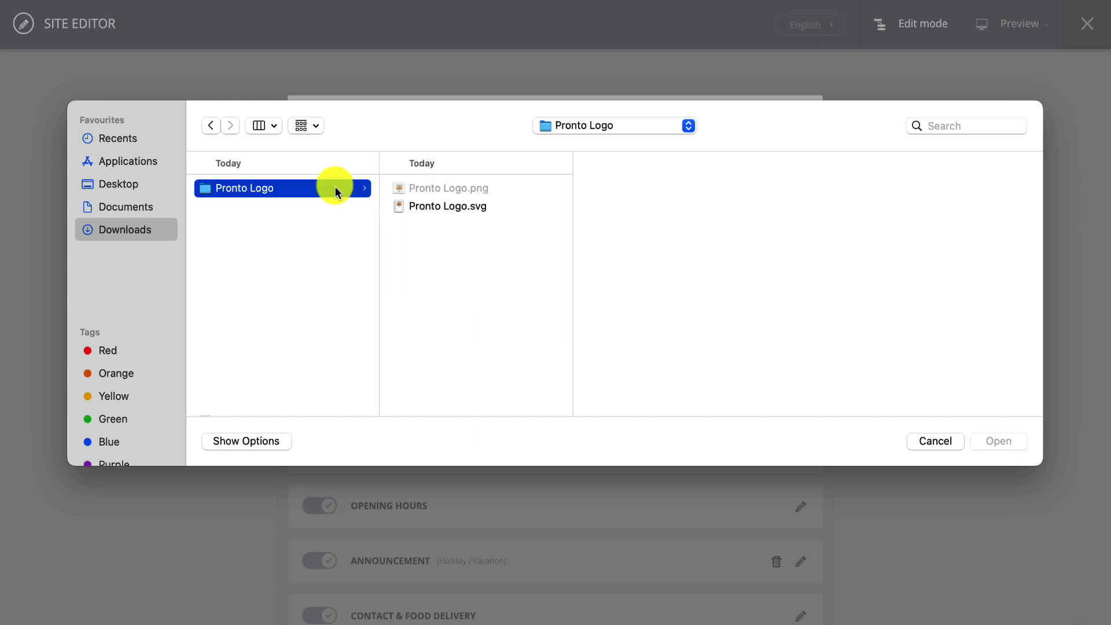
left_click(454, 210)
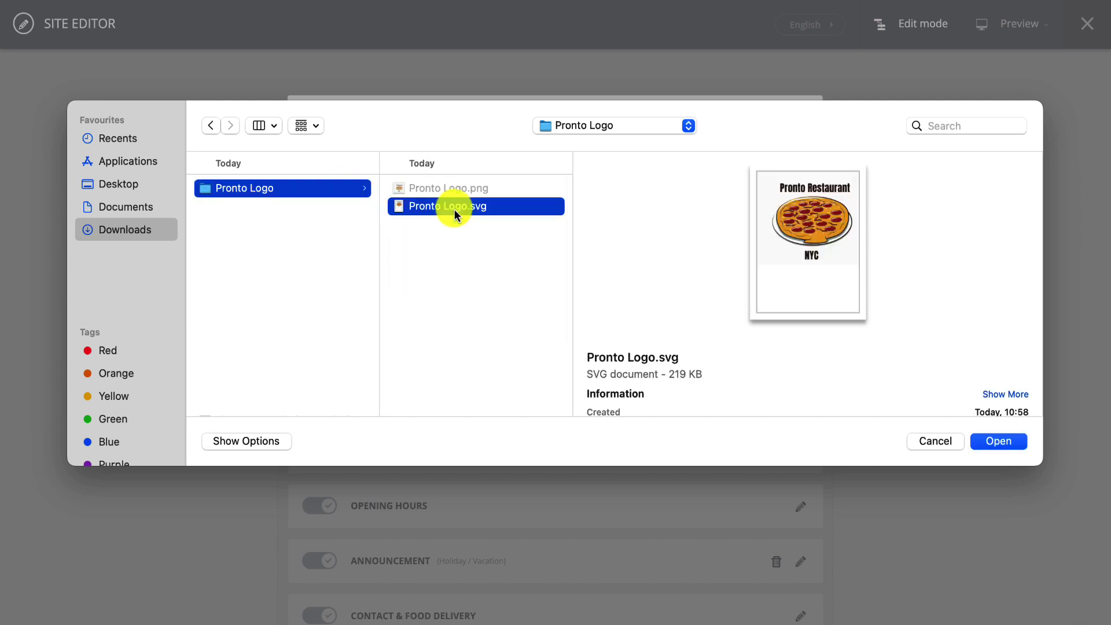
left_click(987, 441)
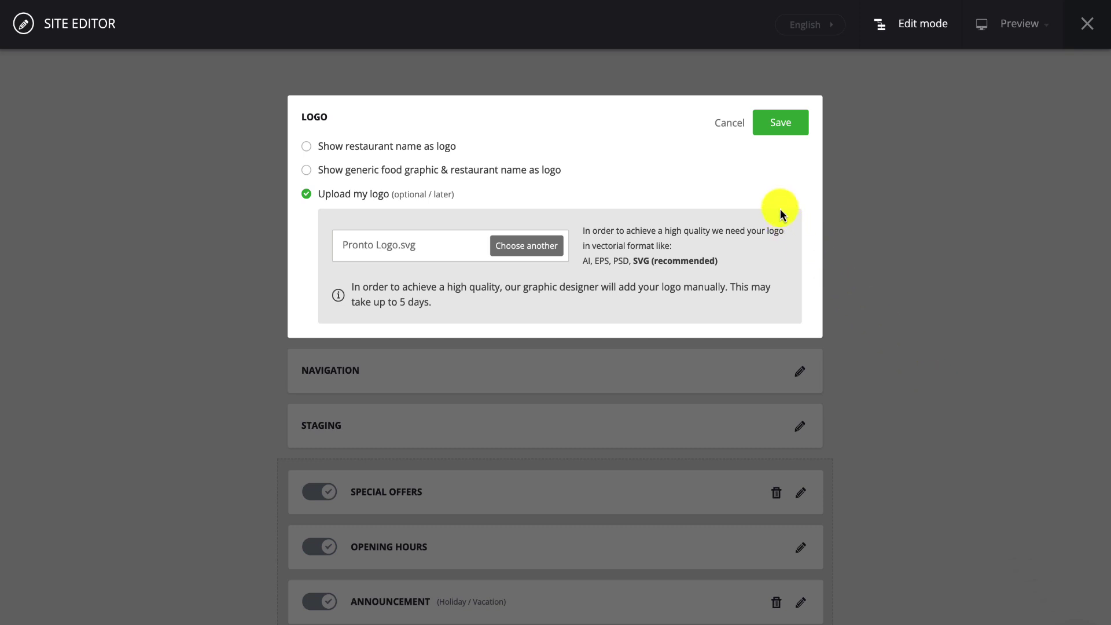
left_click(764, 129)
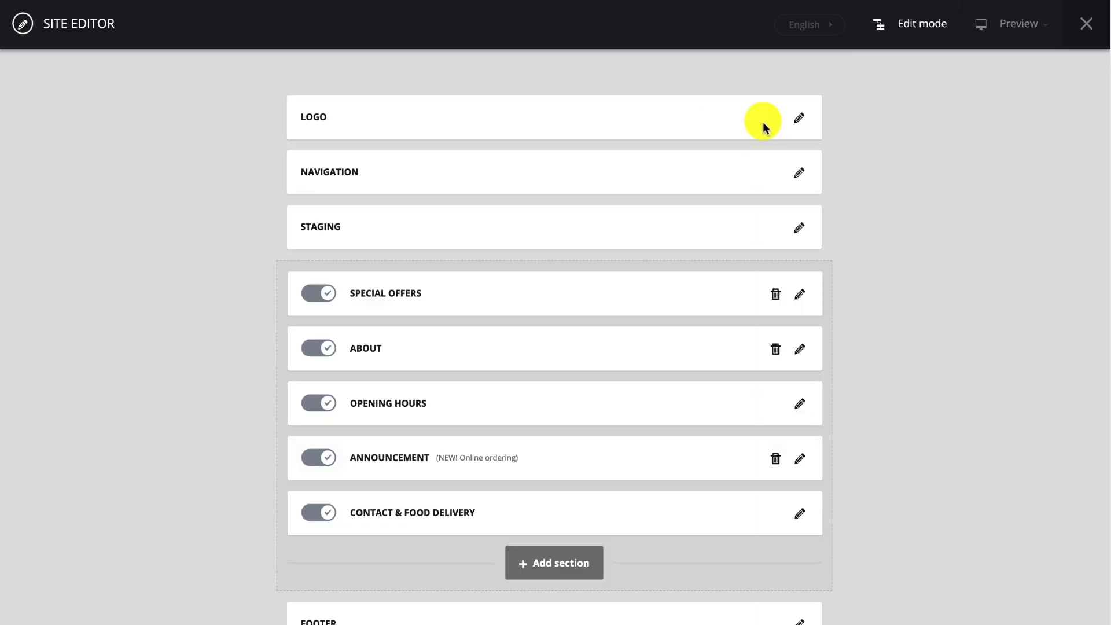
Review the Navigation section's explanation and search result preview, and close it
left_click(801, 174)
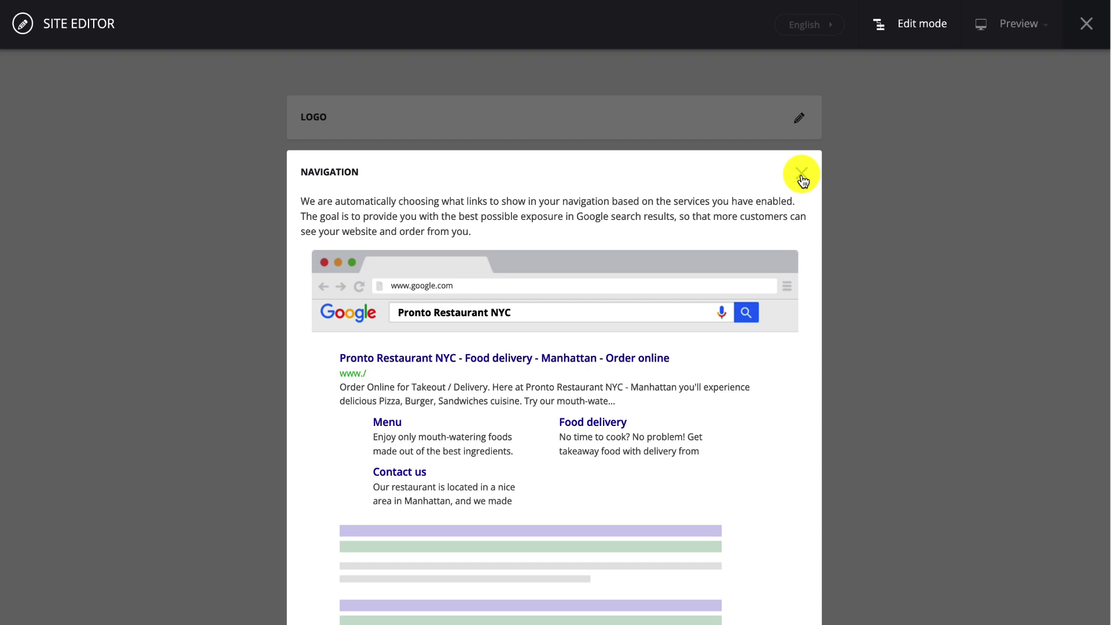
scroll(800, 175, "down", 5)
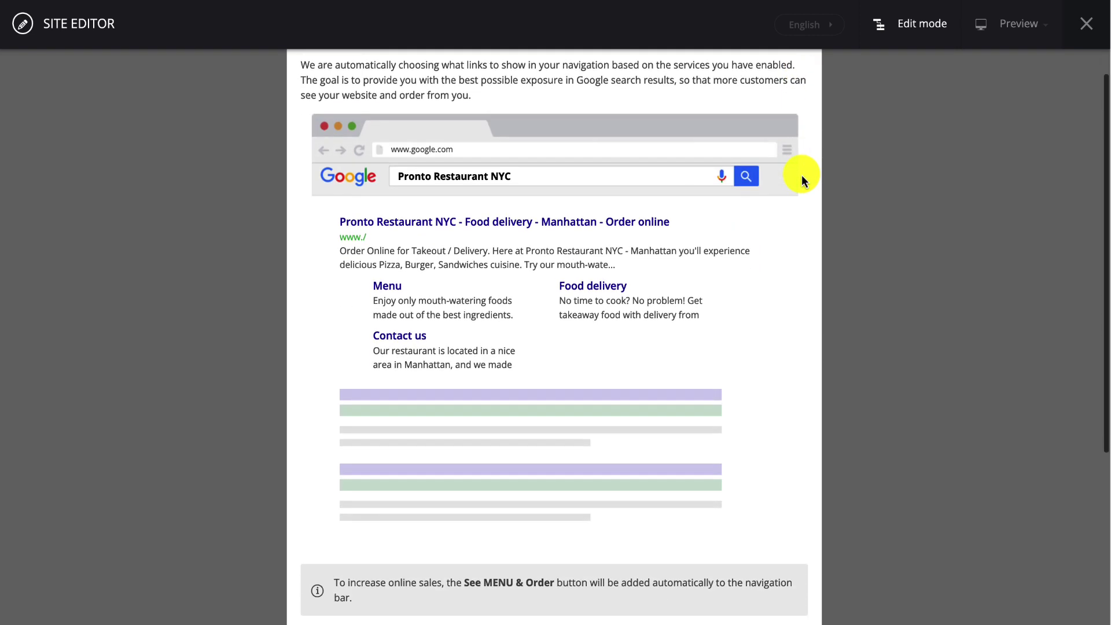
scroll(800, 174, "up", 5)
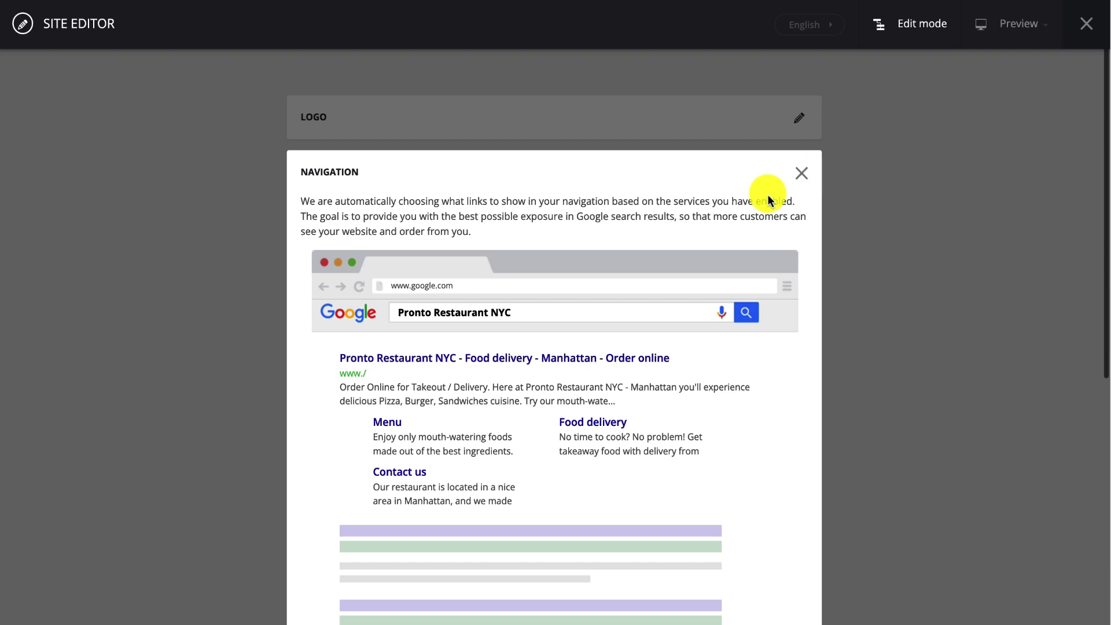
left_click(802, 173)
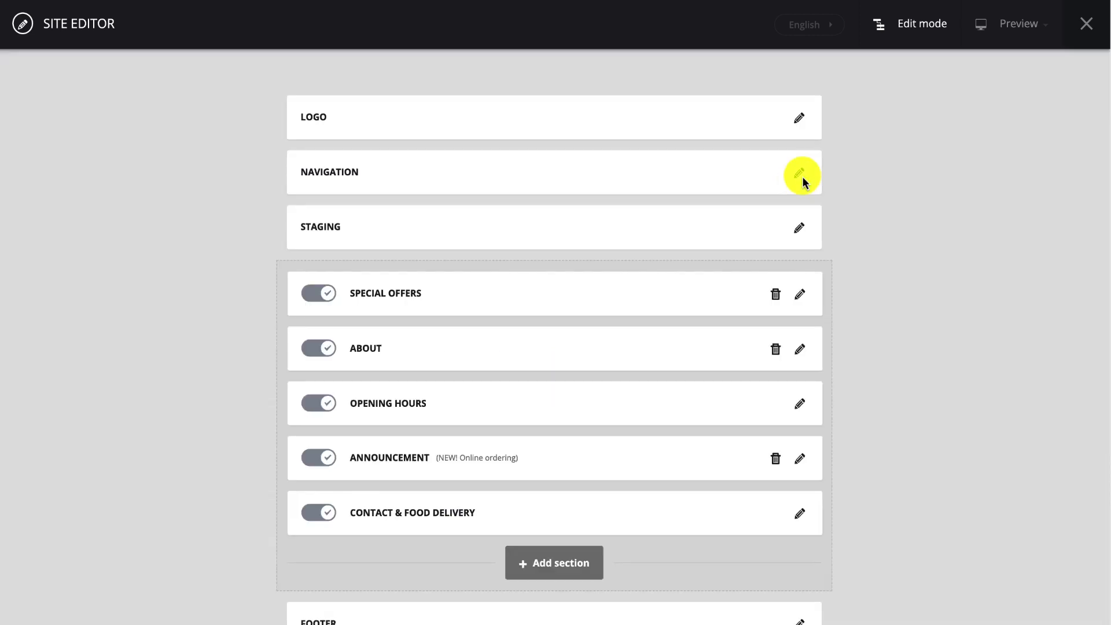
Check the main headline's information in the Staging section and set the sub headline to "Delicious Pizza delivery in Manhattan"
left_click(800, 227)
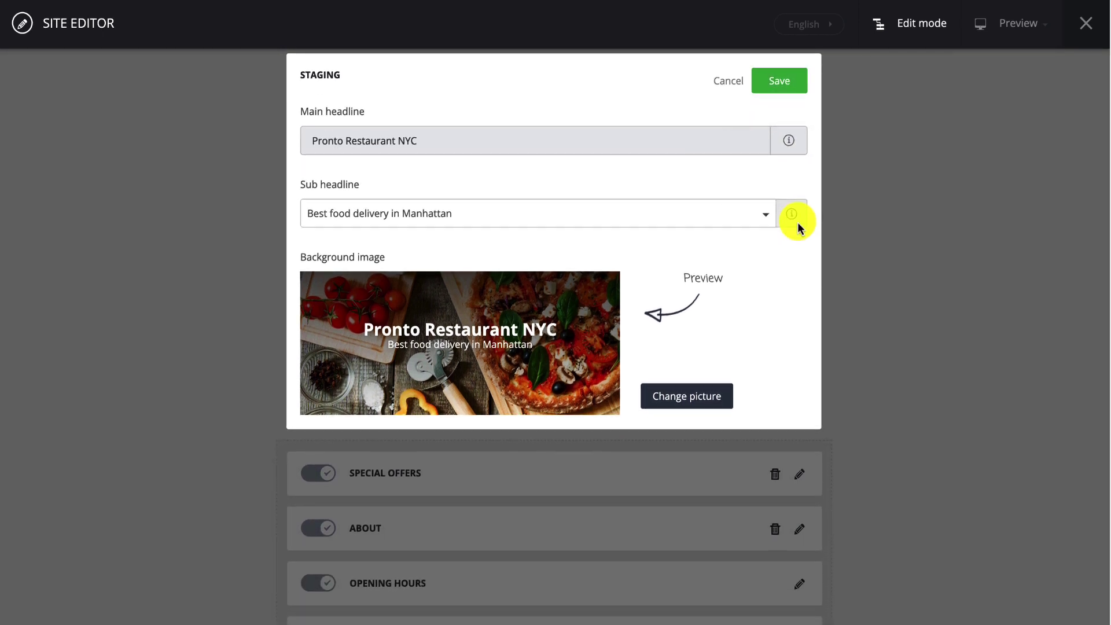
mouse_move(786, 145)
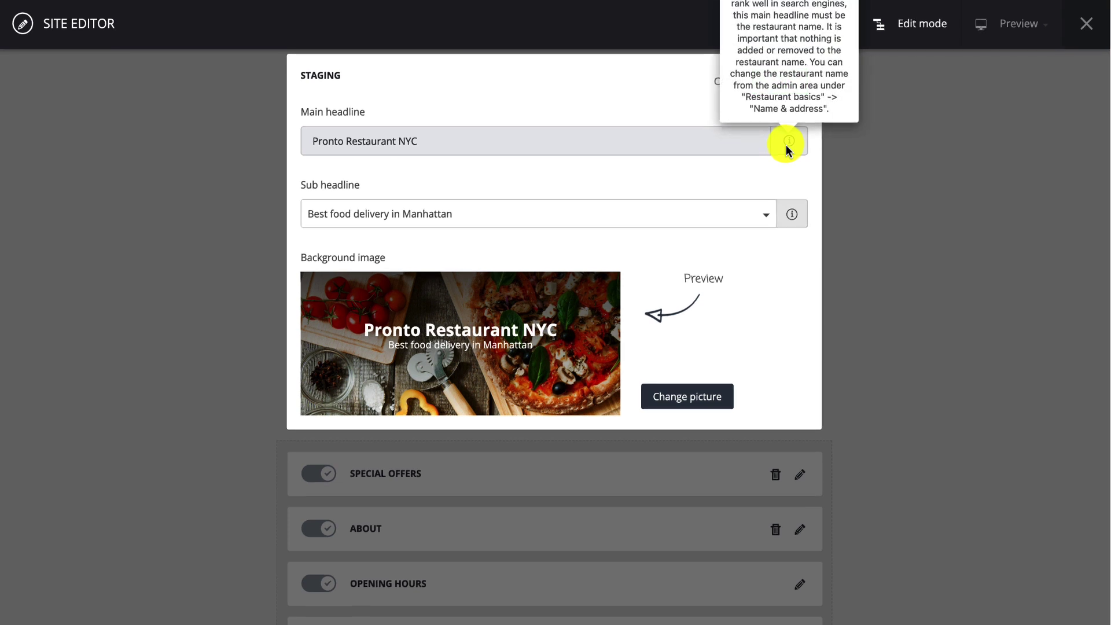
left_click(764, 215)
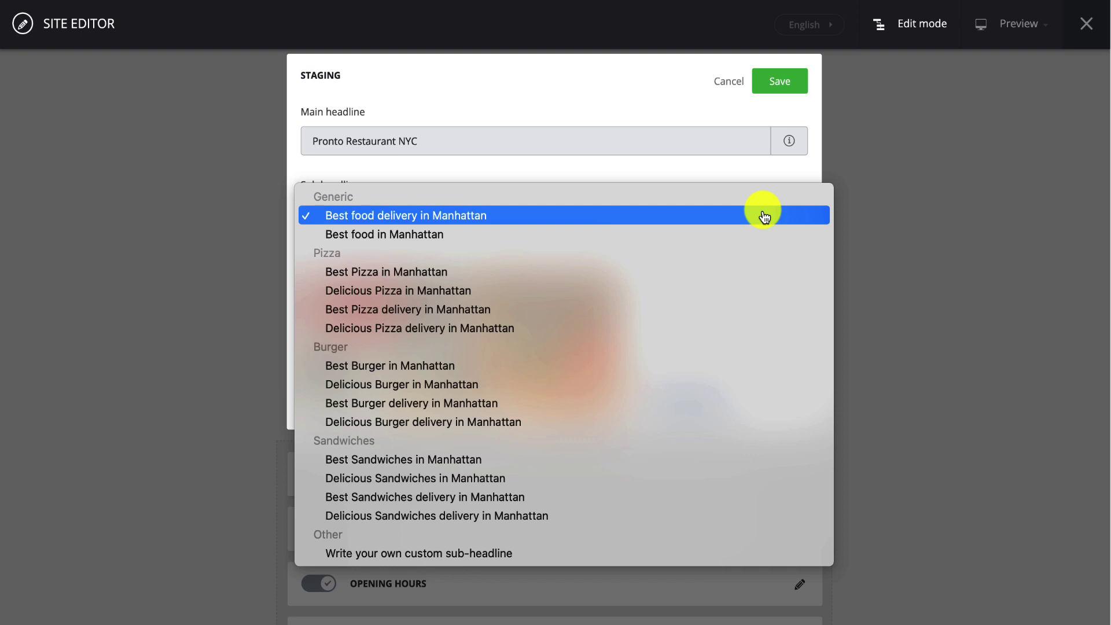
left_click(699, 328)
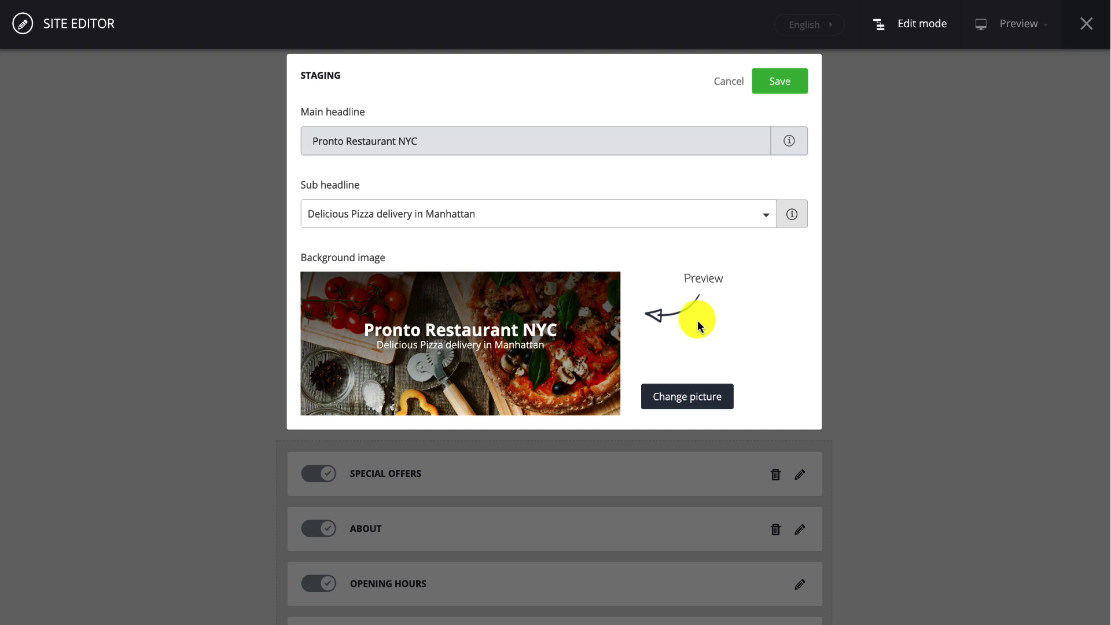
Try the custom sub-headline option, check its important phrases, and return the sub headline to "Delicious Pizza delivery in Manhattan"
left_click(765, 219)
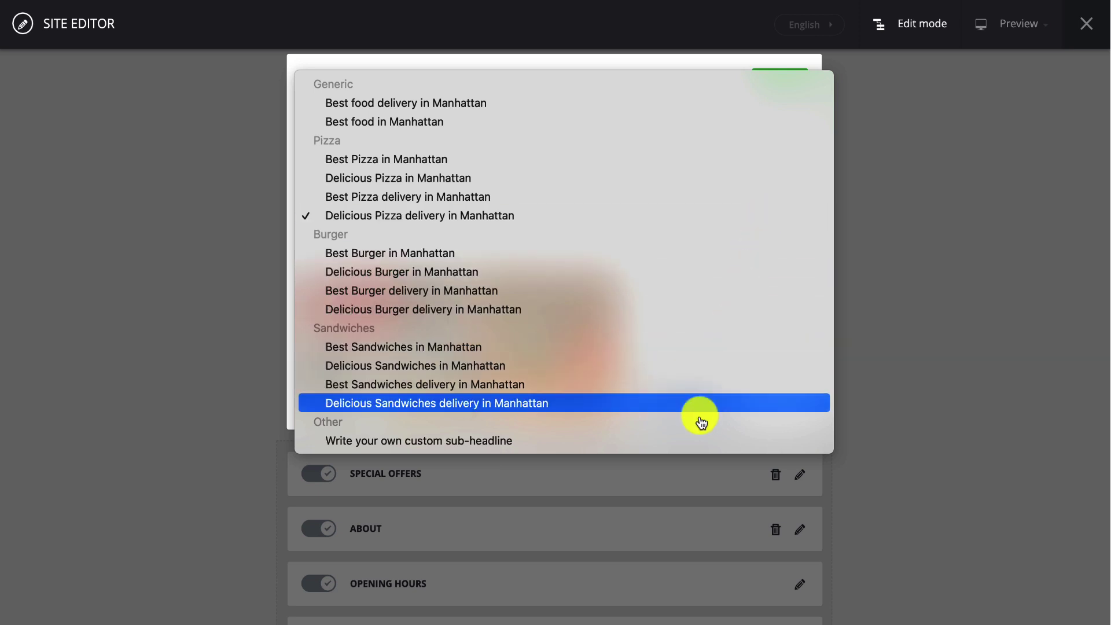
left_click(666, 441)
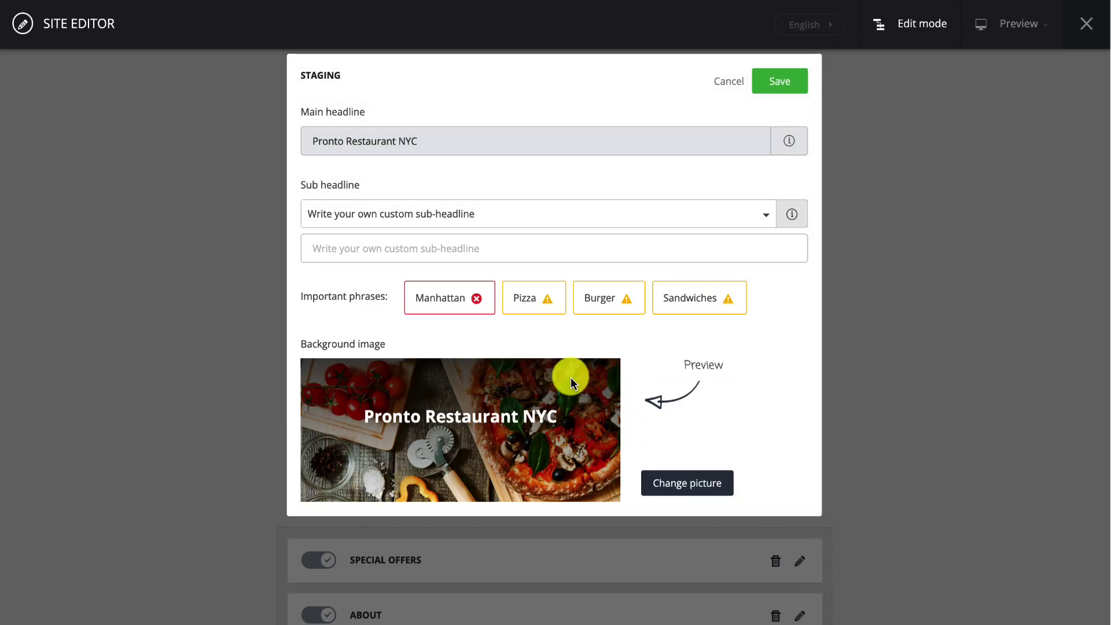
mouse_move(459, 309)
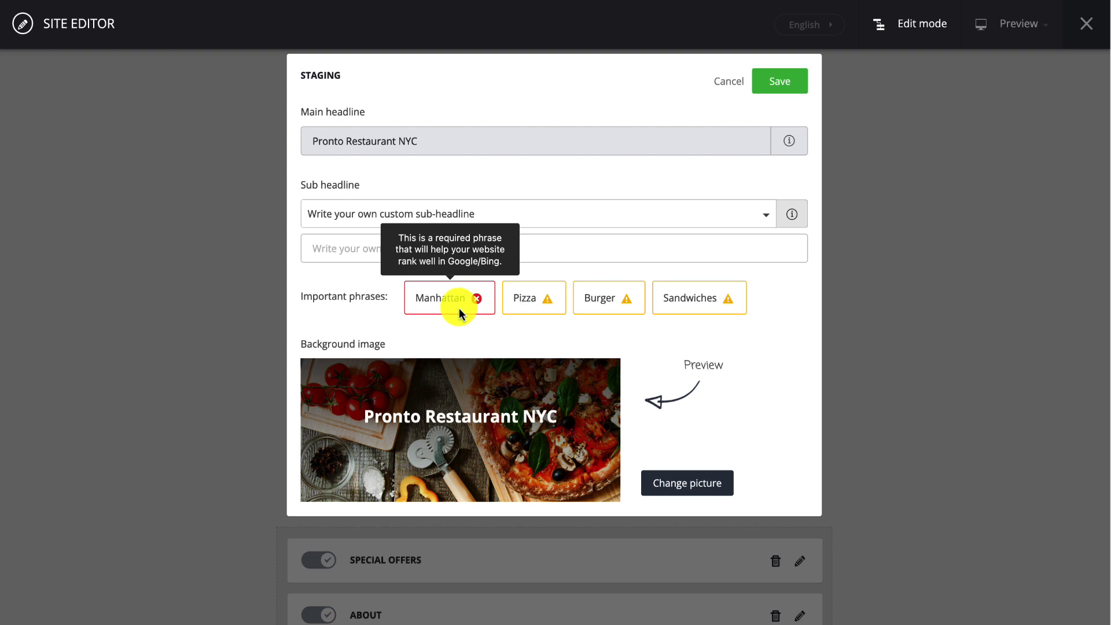
mouse_move(510, 292)
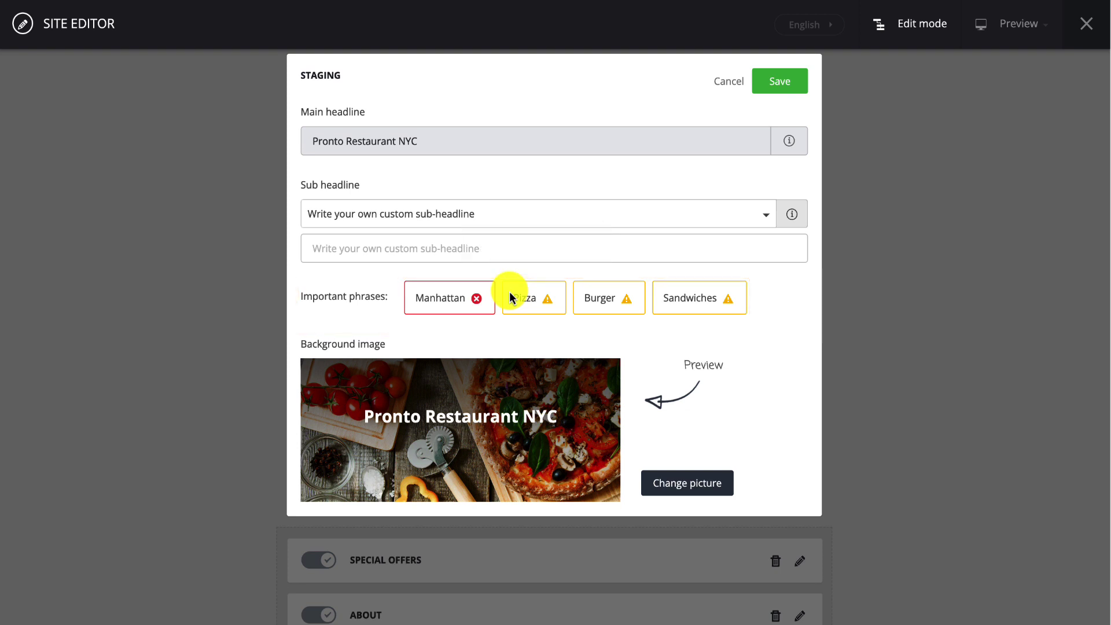
left_click(768, 215)
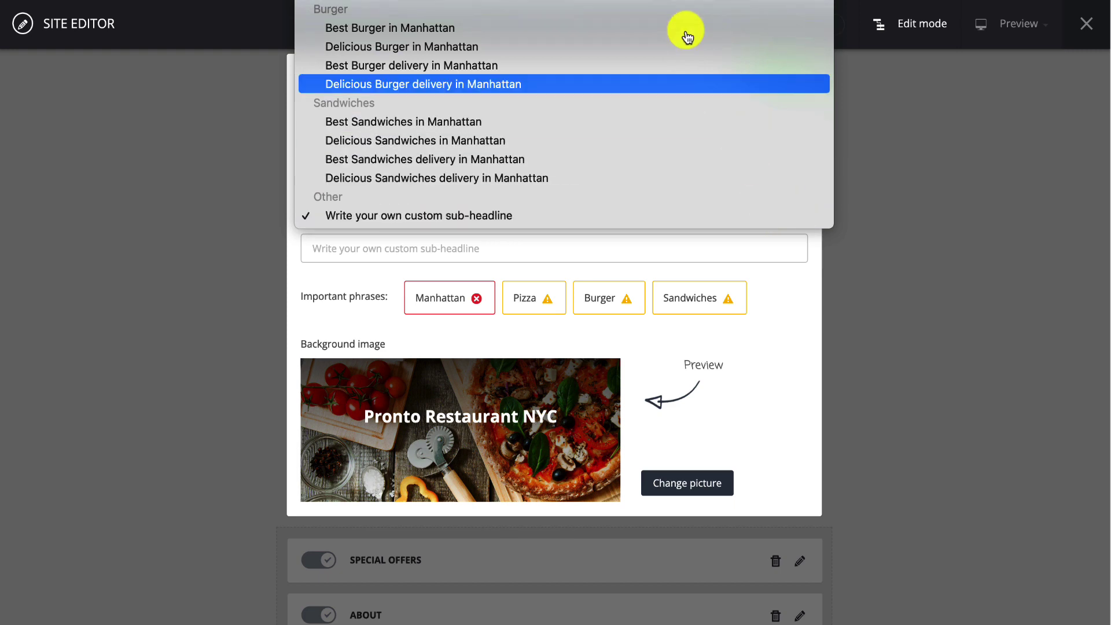
left_click(671, 5)
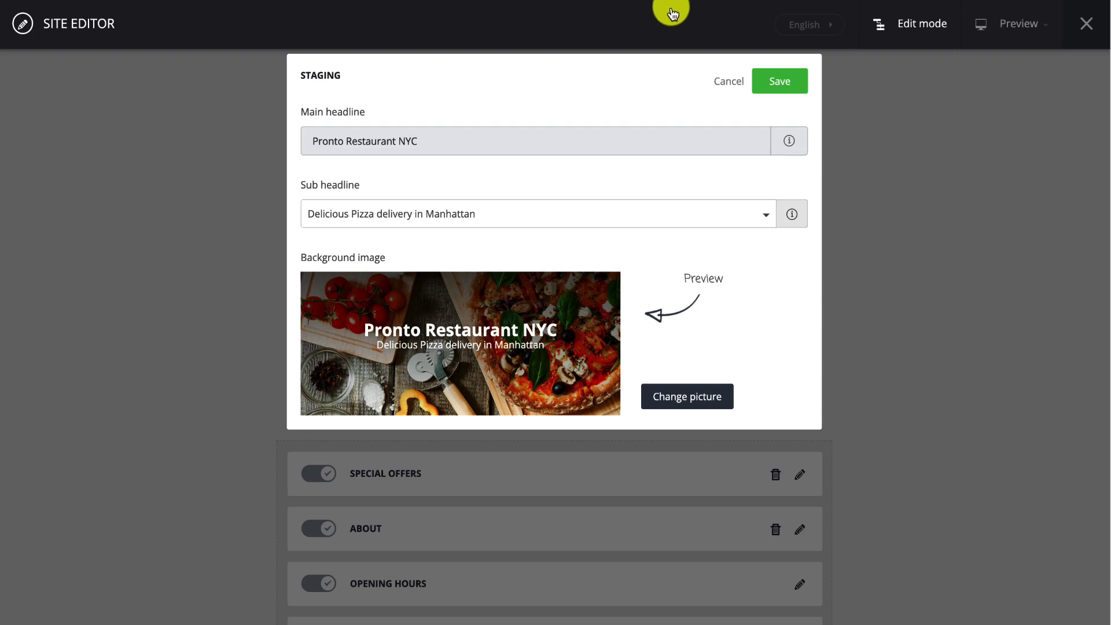
Change the staging background to the theme picture of pizza with red peppers and cutlery on a wooden table, and save the Staging section
left_click(701, 395)
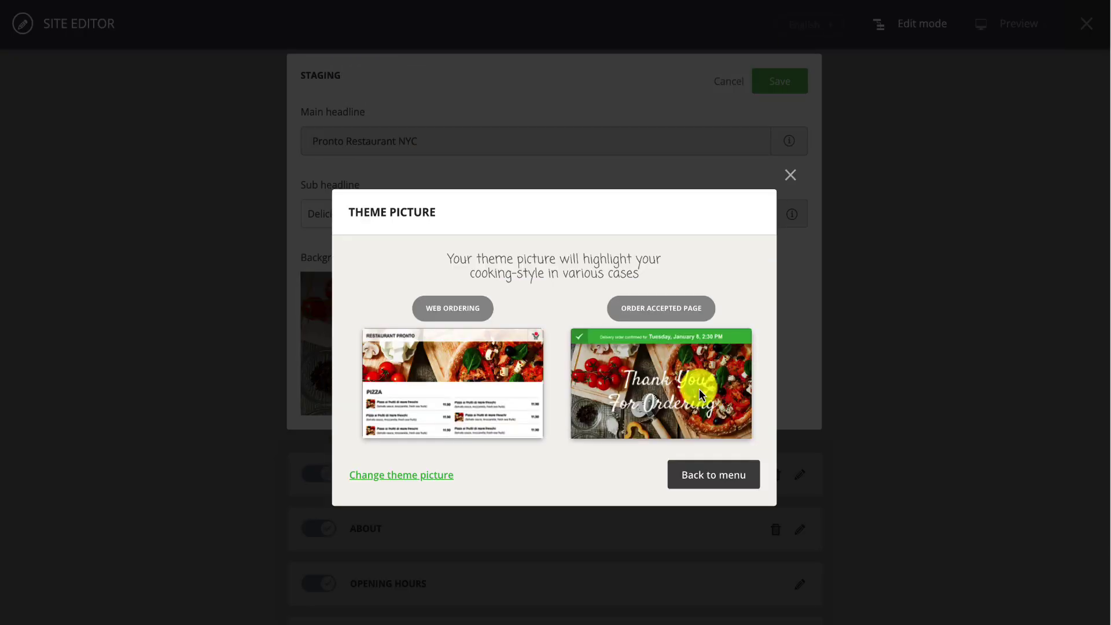
left_click(440, 474)
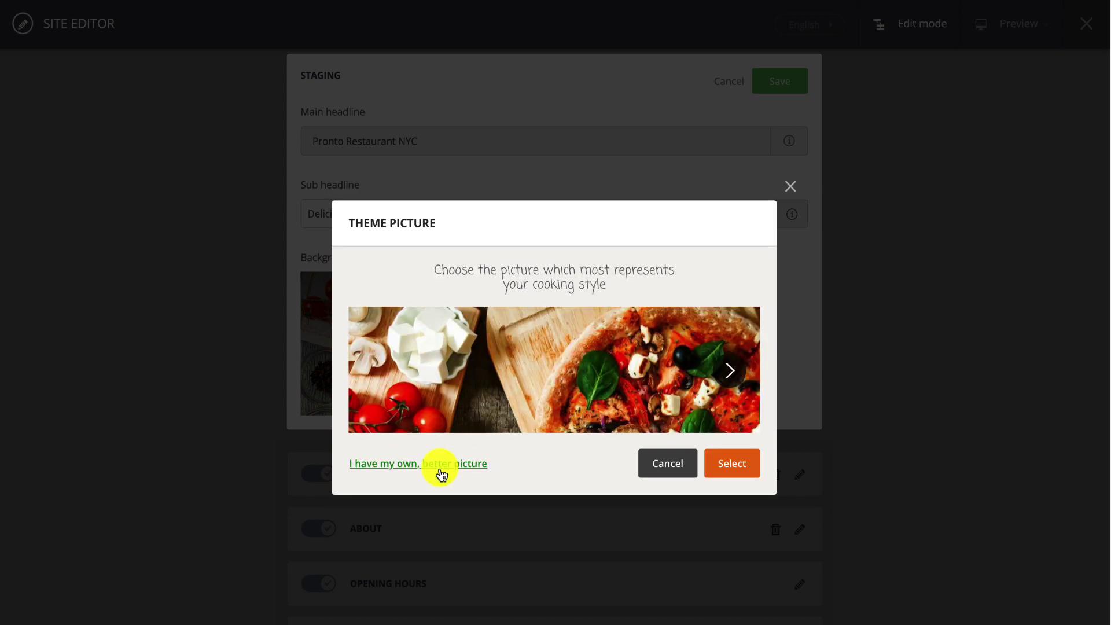
left_click(730, 370)
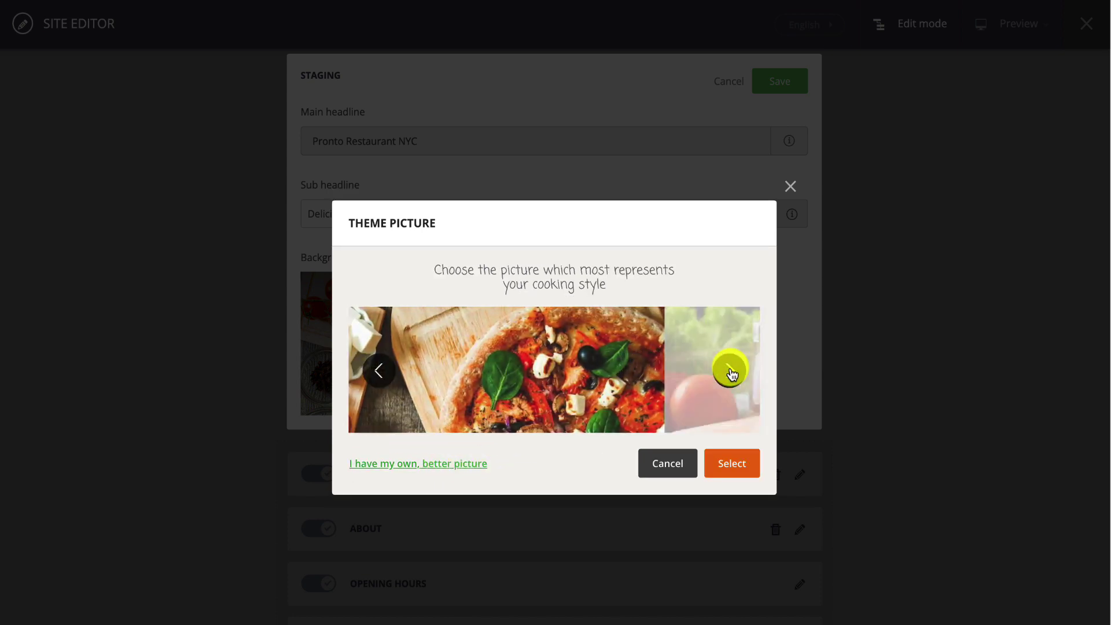
left_click(731, 372)
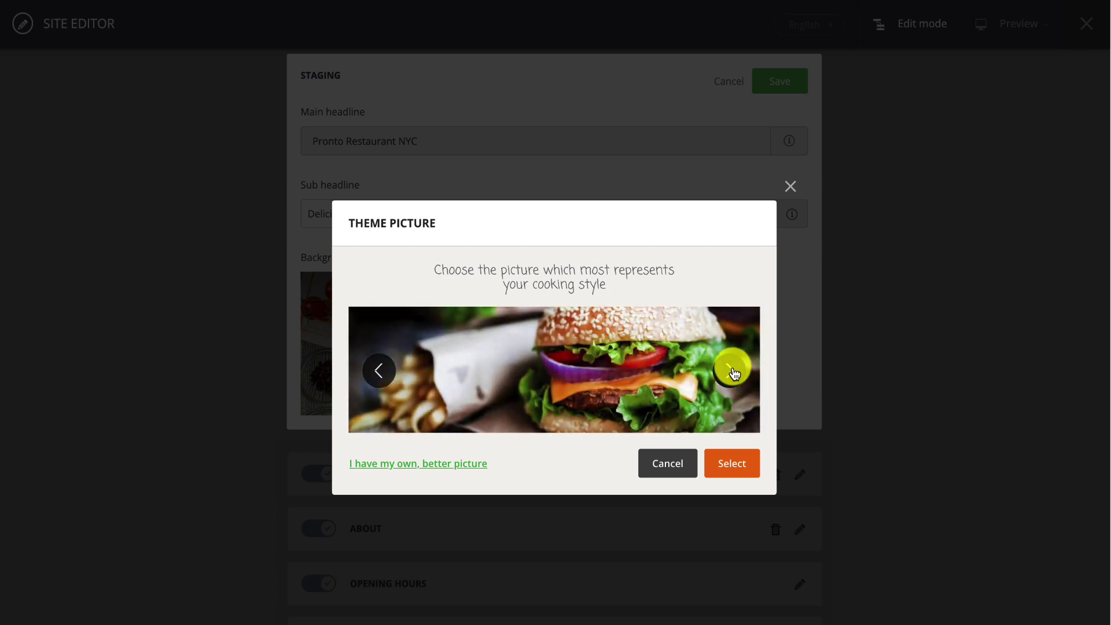
left_click(731, 370)
left_click(731, 370)
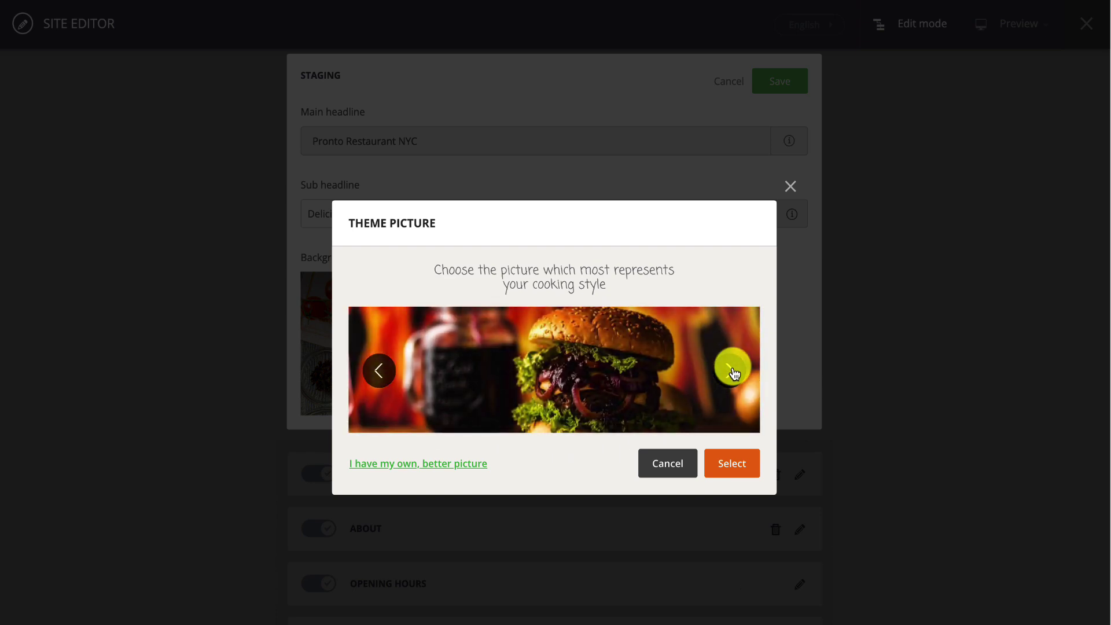
left_click(732, 370)
left_click(731, 371)
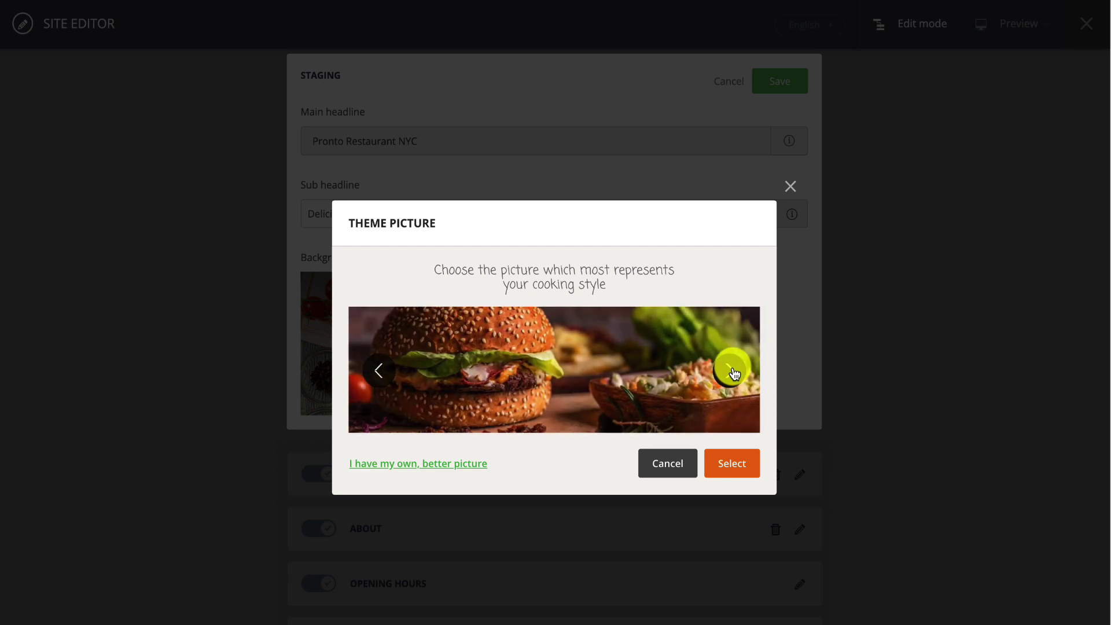
left_click(731, 371)
left_click(732, 370)
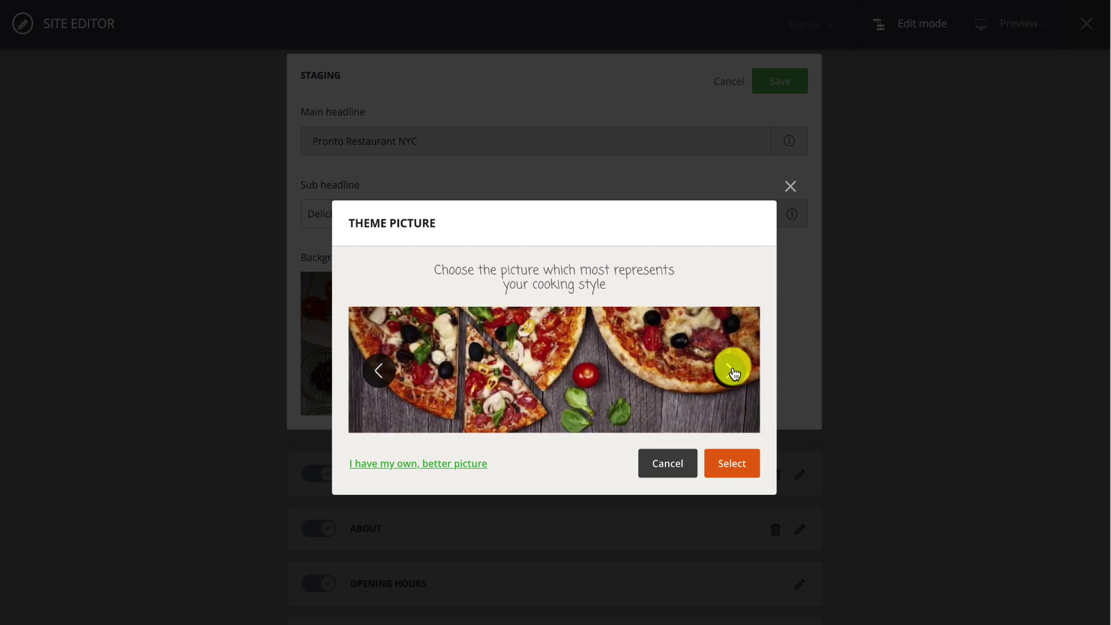
left_click(731, 371)
left_click(731, 370)
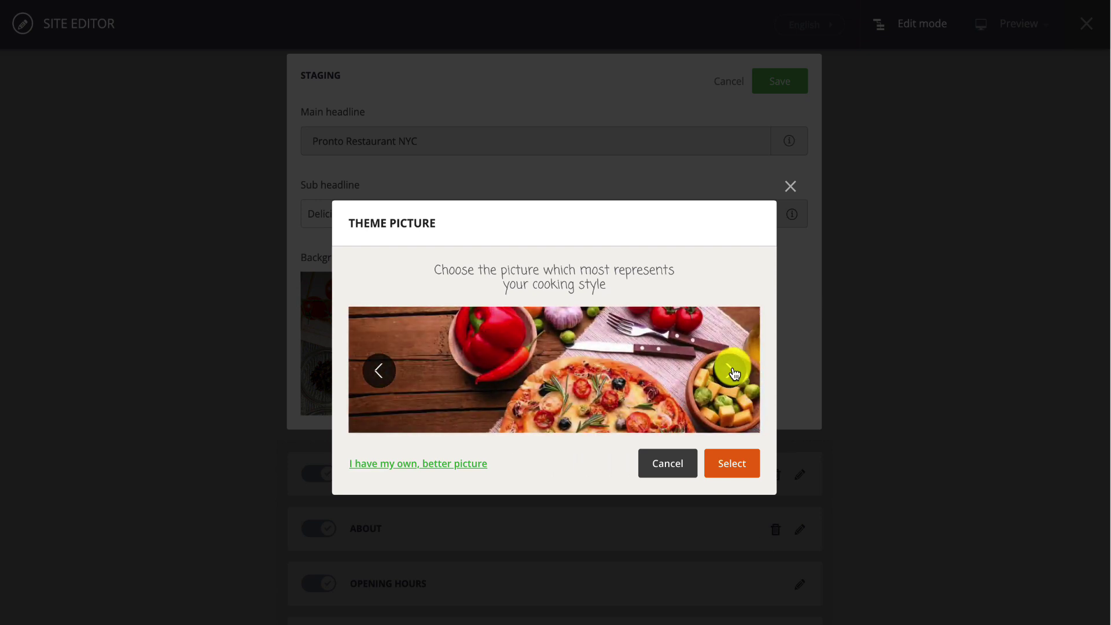
left_click(733, 463)
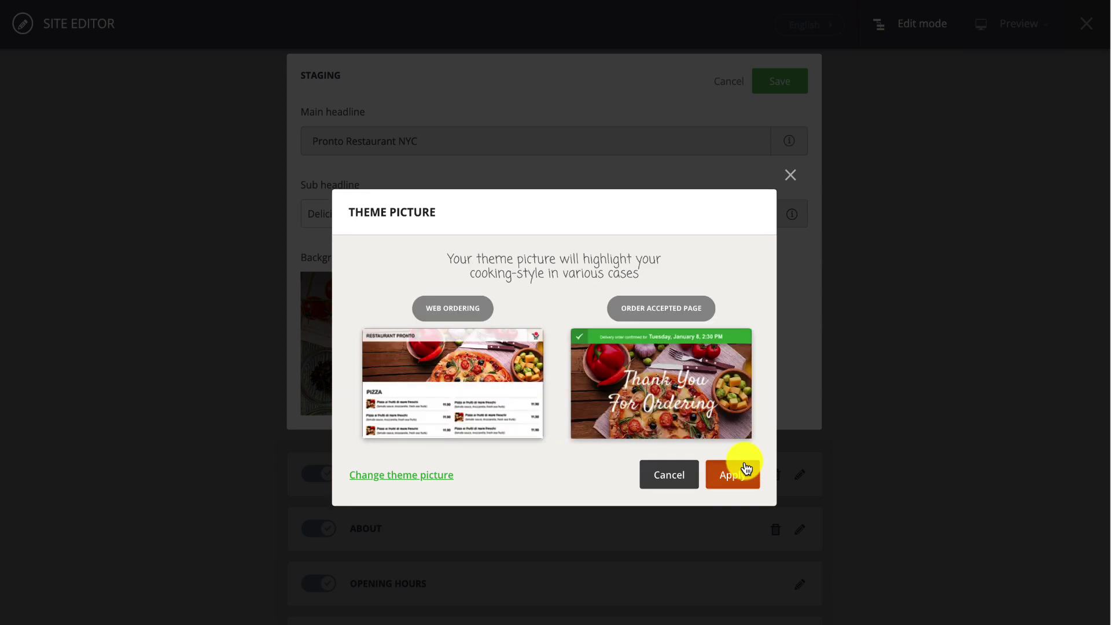
left_click(746, 468)
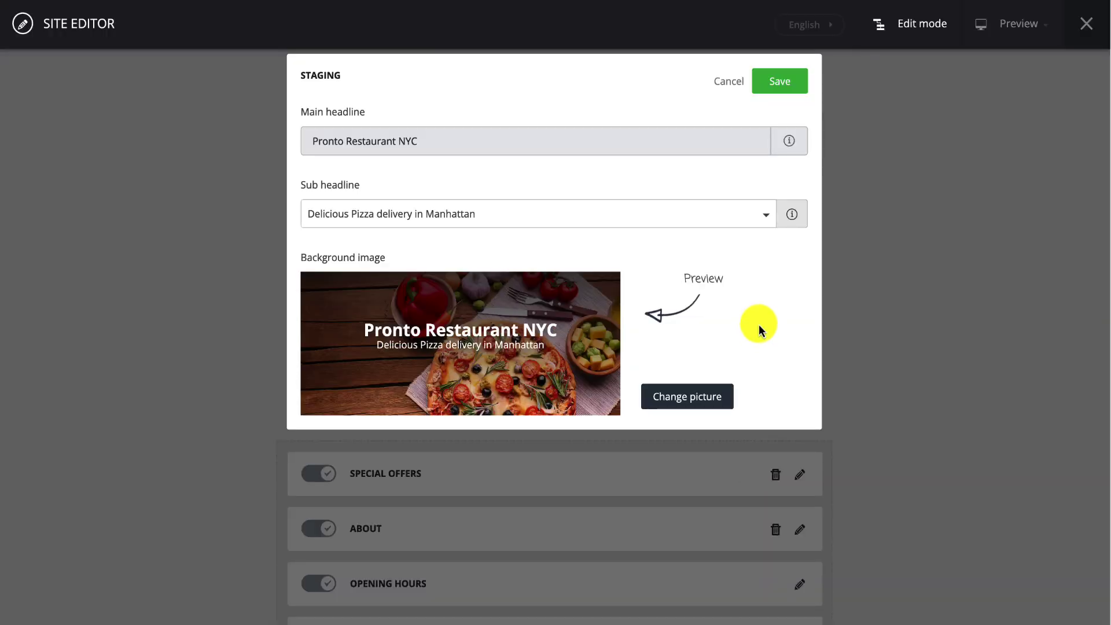
left_click(780, 81)
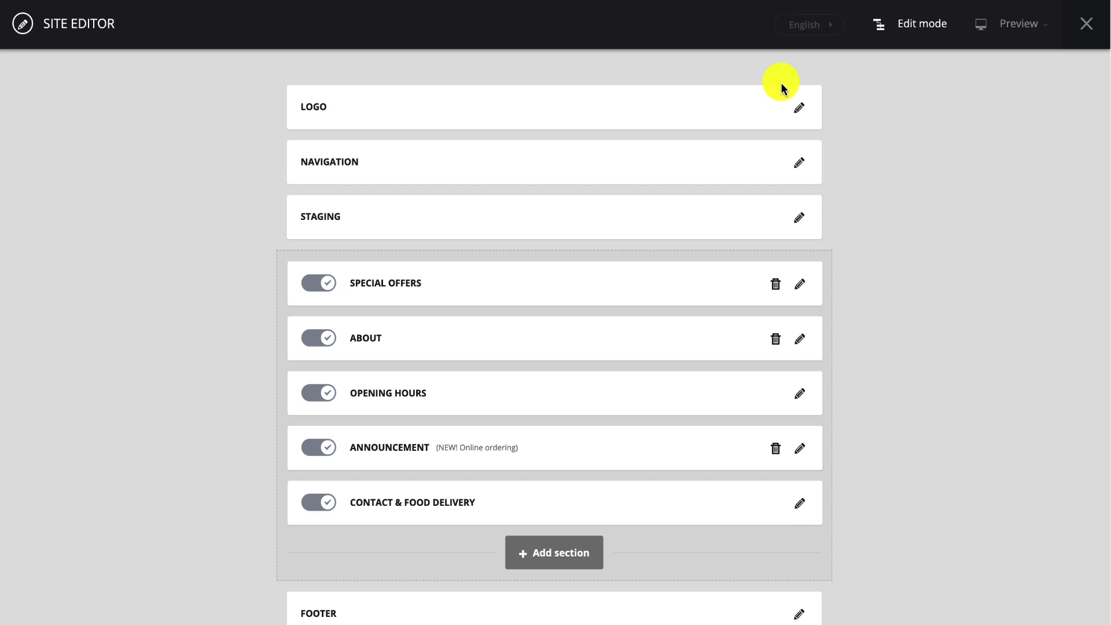
Review the Special Offers section's information, its deals on the homepage and the website's Special Offers page, and close the section
left_click(800, 284)
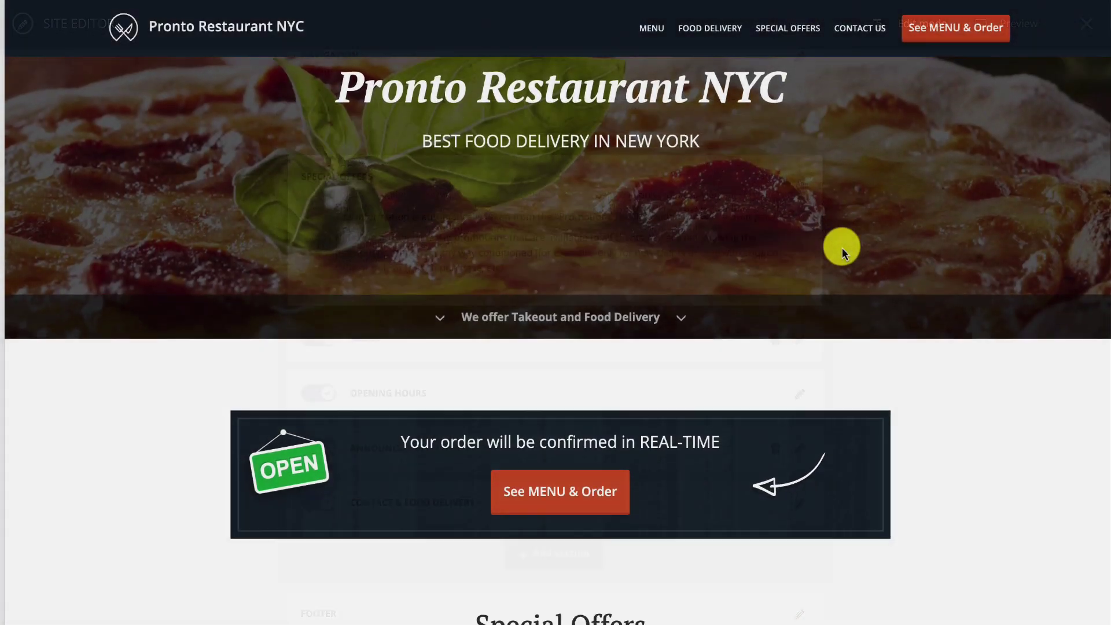
scroll(842, 248, "down", 8)
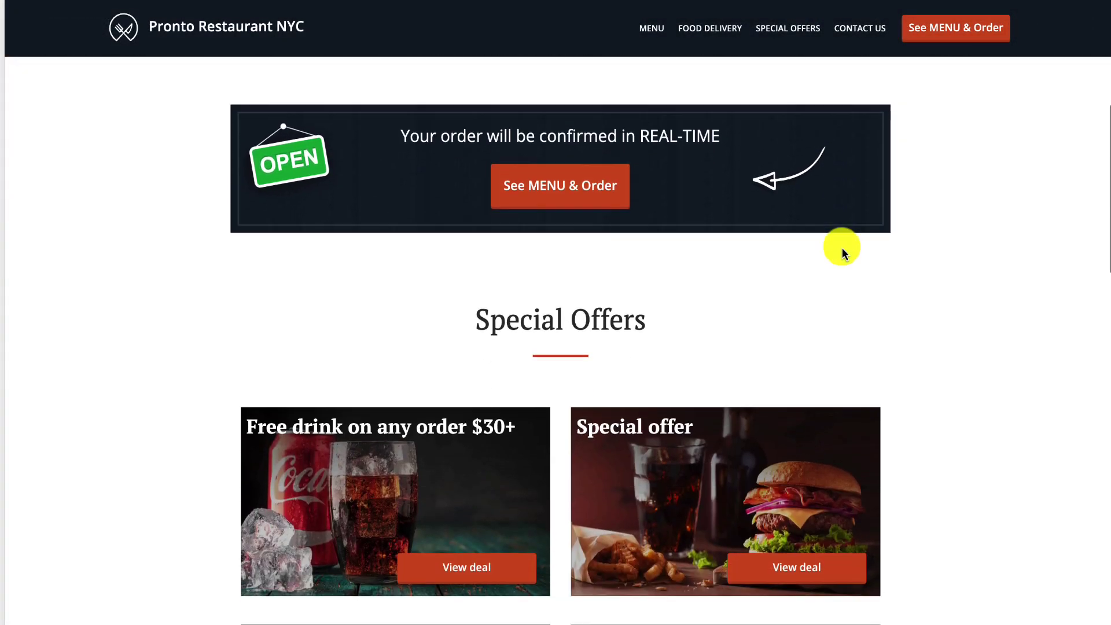
scroll(841, 247, "down", 2)
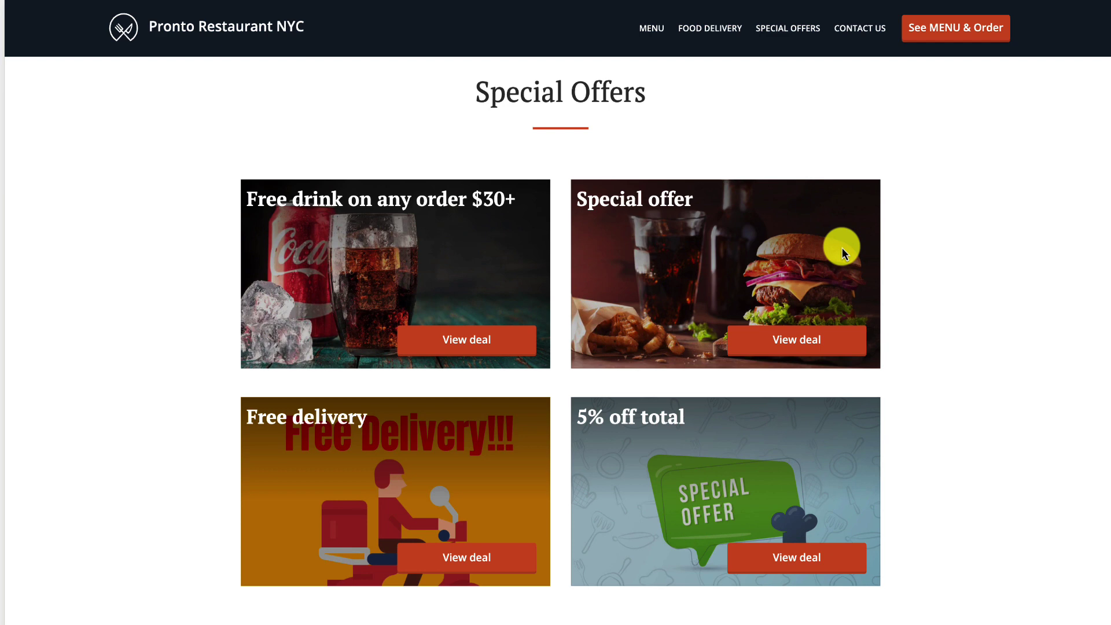
left_click(800, 31)
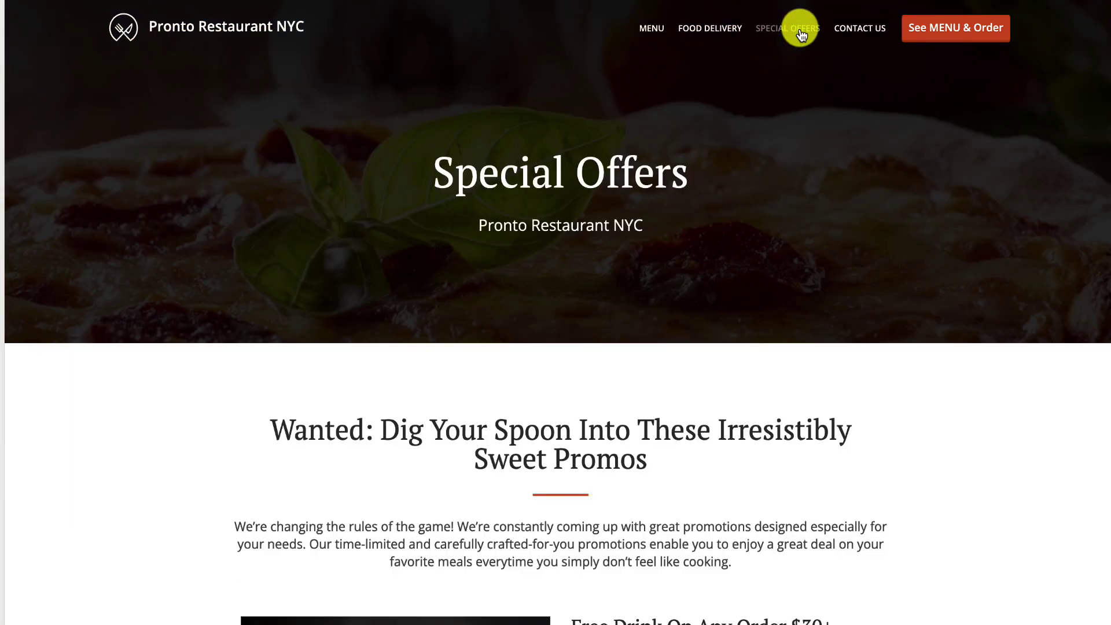
scroll(776, 315, "down", 5)
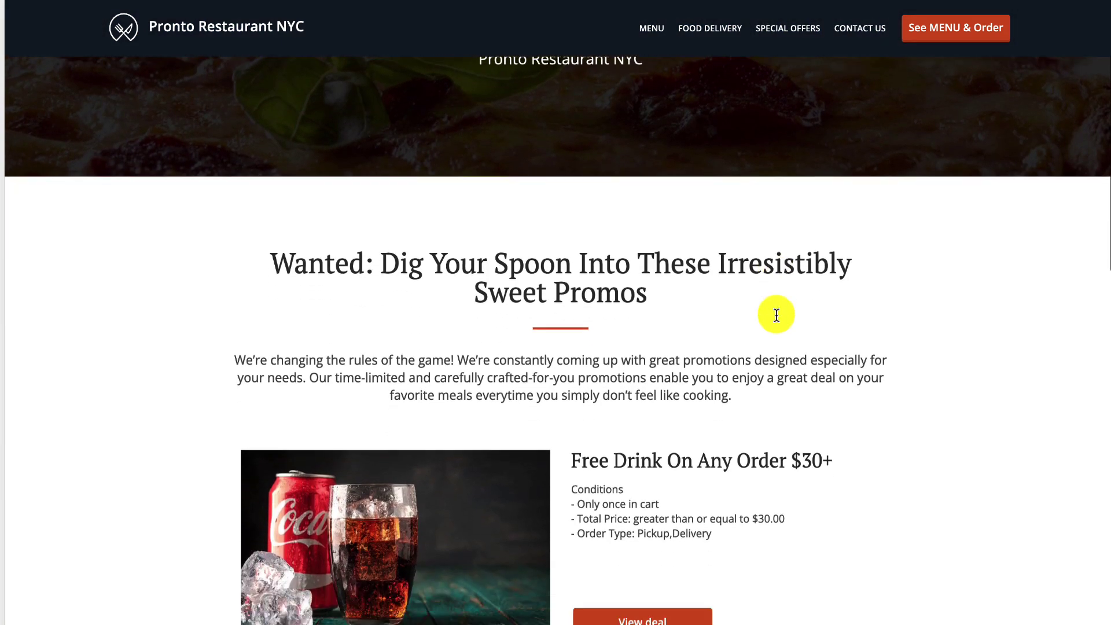
scroll(776, 315, "down", 9)
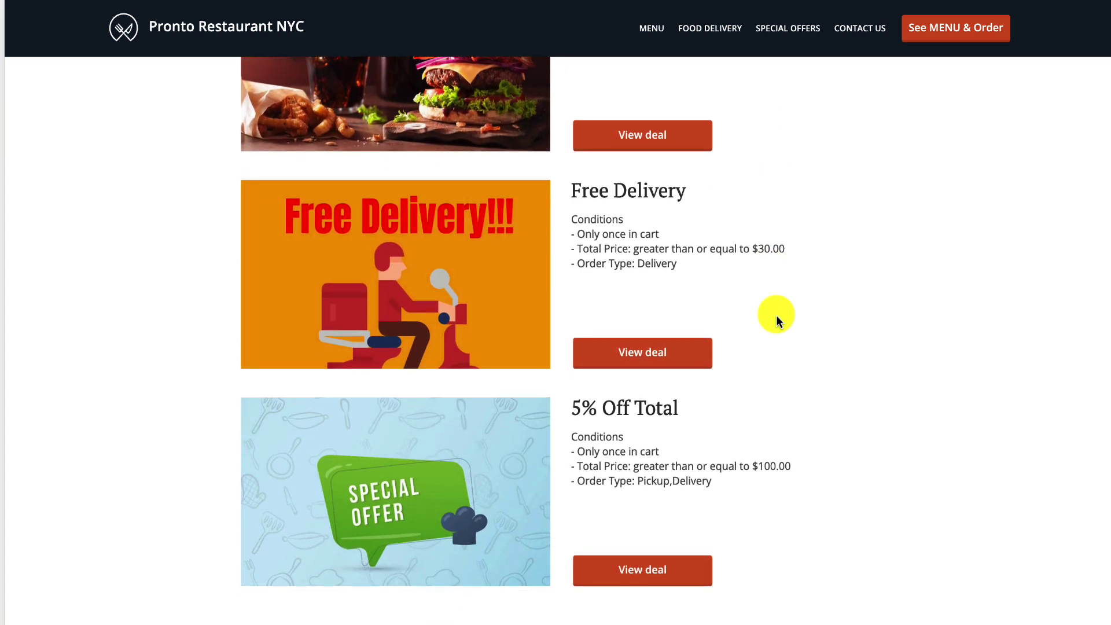
scroll(776, 321, "up", 3)
scroll(776, 318, "up", 11)
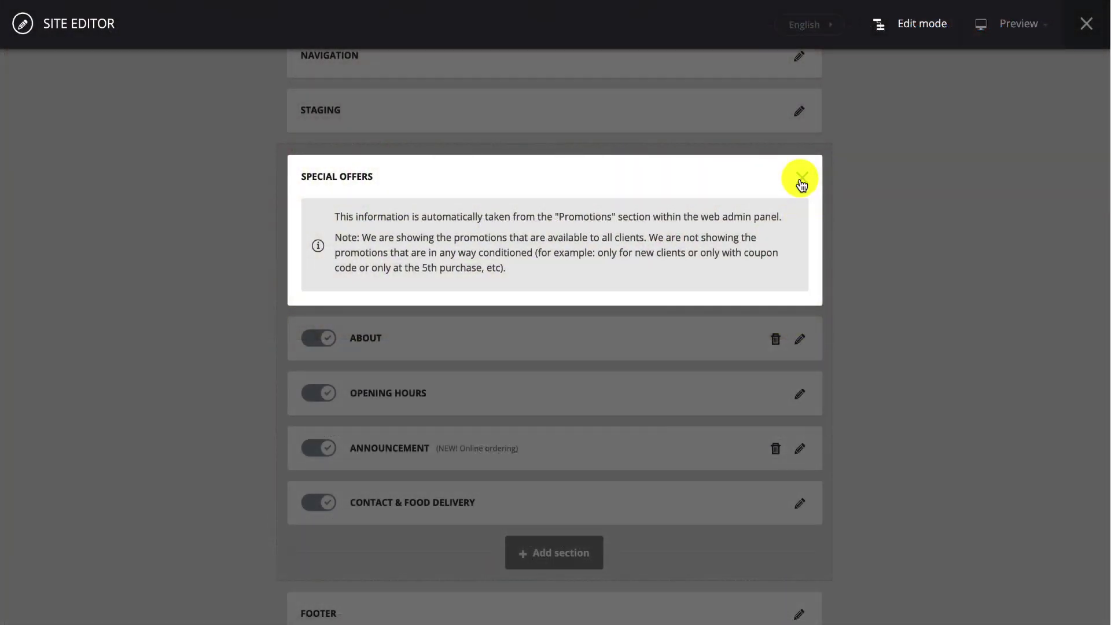
left_click(801, 179)
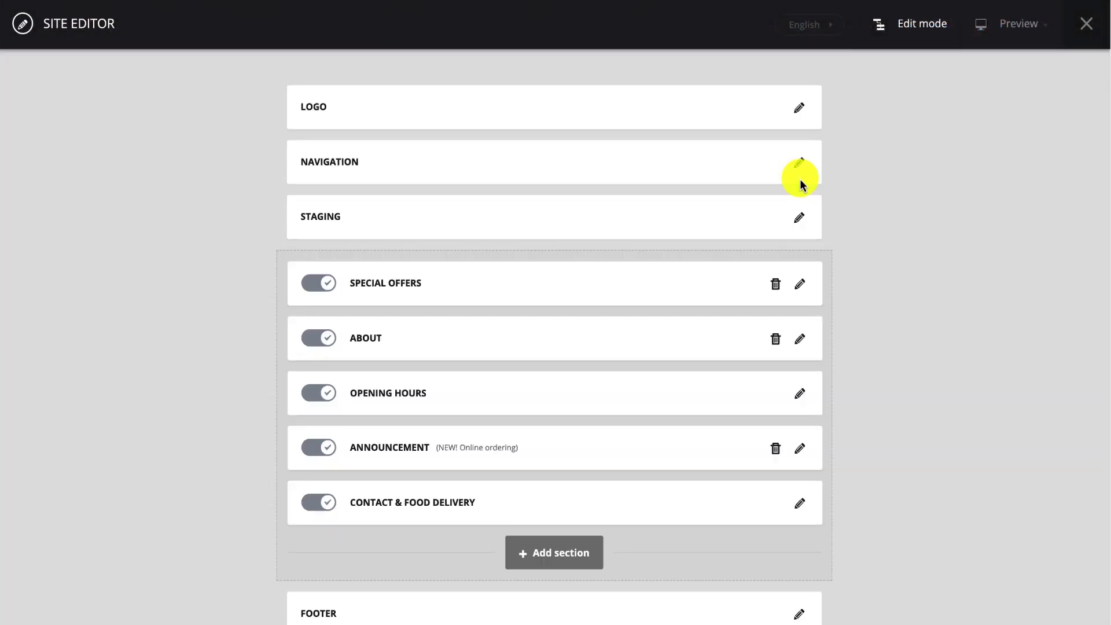
Turn off the Special Offers section, and review the About section's description and important phrases
left_click(323, 284)
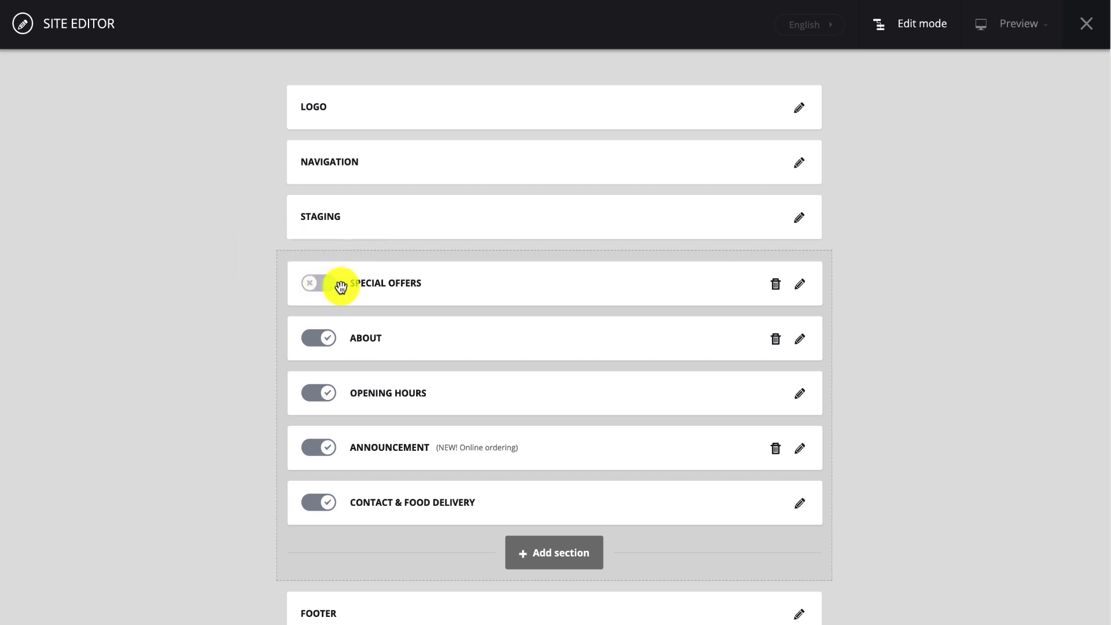
left_click(800, 341)
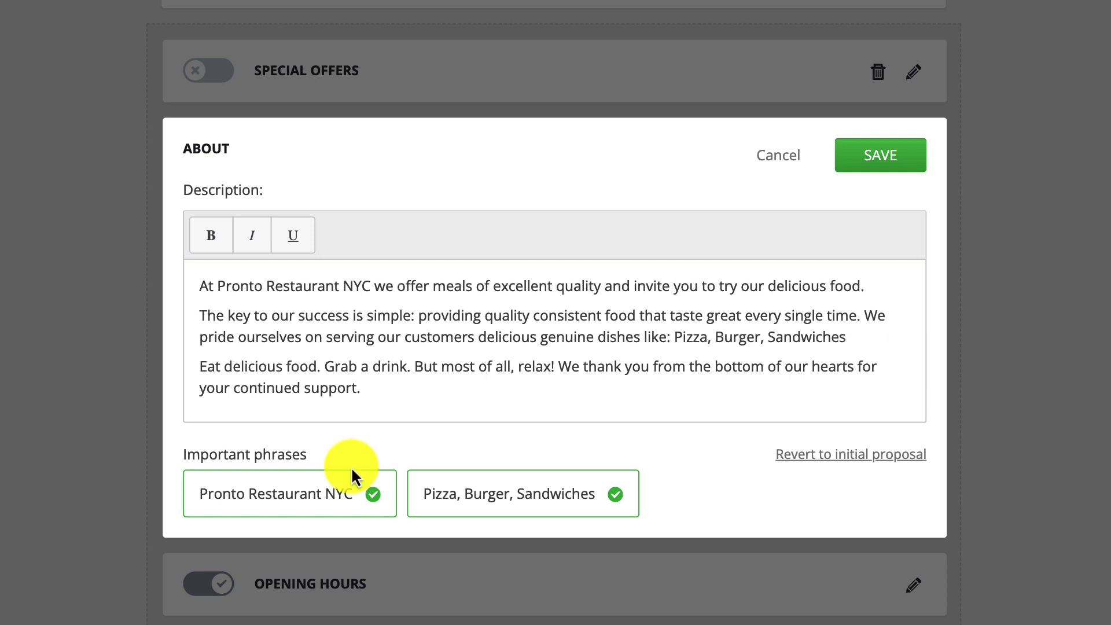
mouse_move(351, 469)
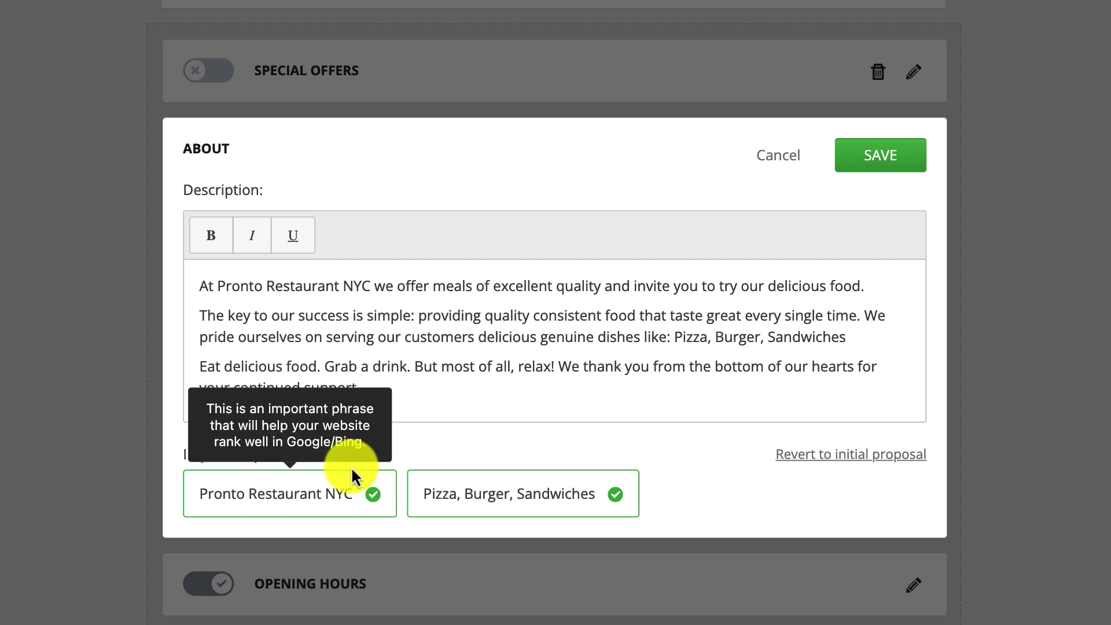
mouse_move(430, 491)
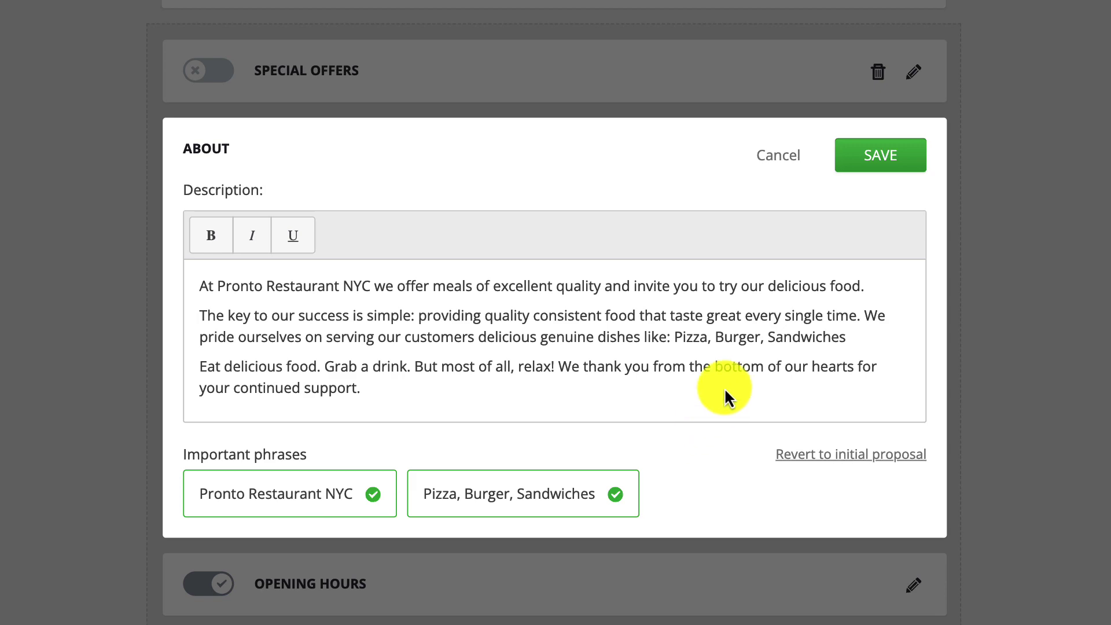
left_click(846, 162)
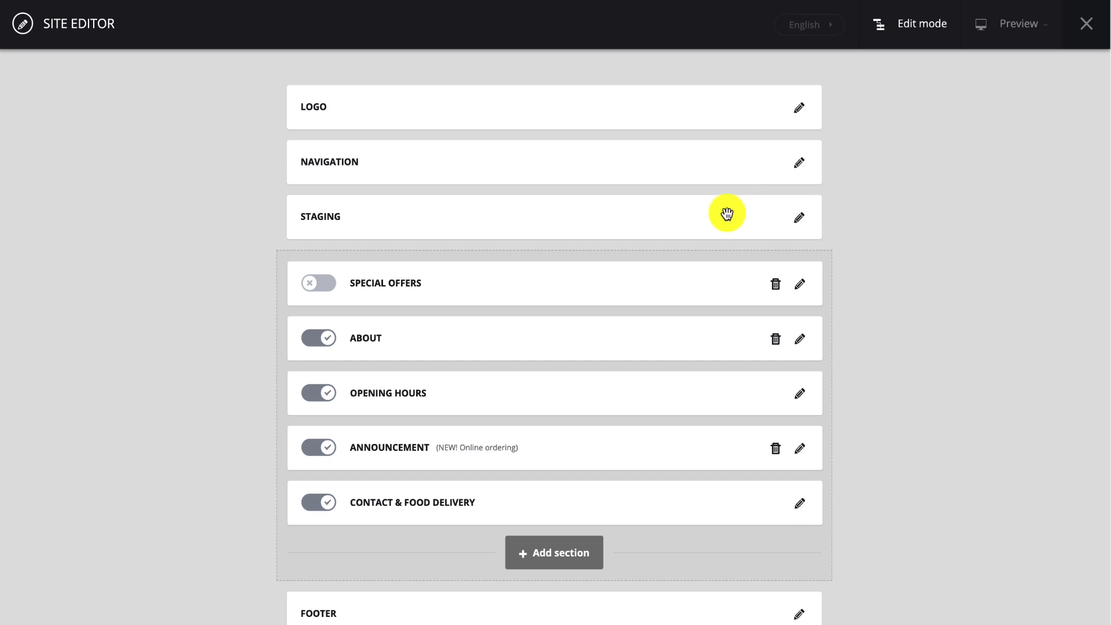
Try the About section's visibility switch, and review the Opening Hours section's information before closing it
left_click(322, 342)
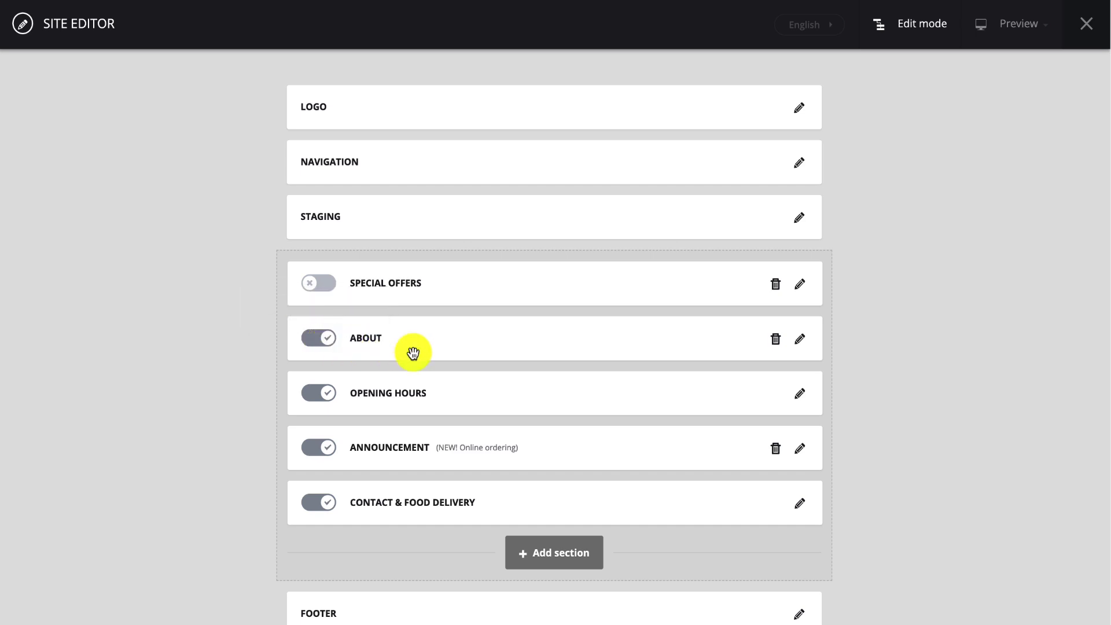
left_click(799, 395)
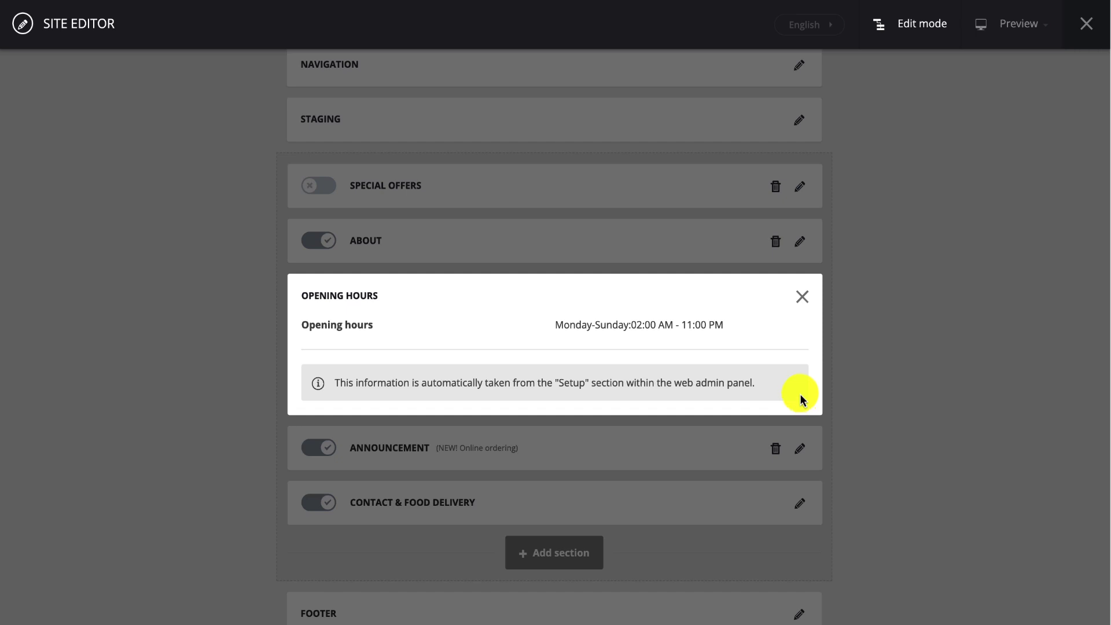
left_click(802, 298)
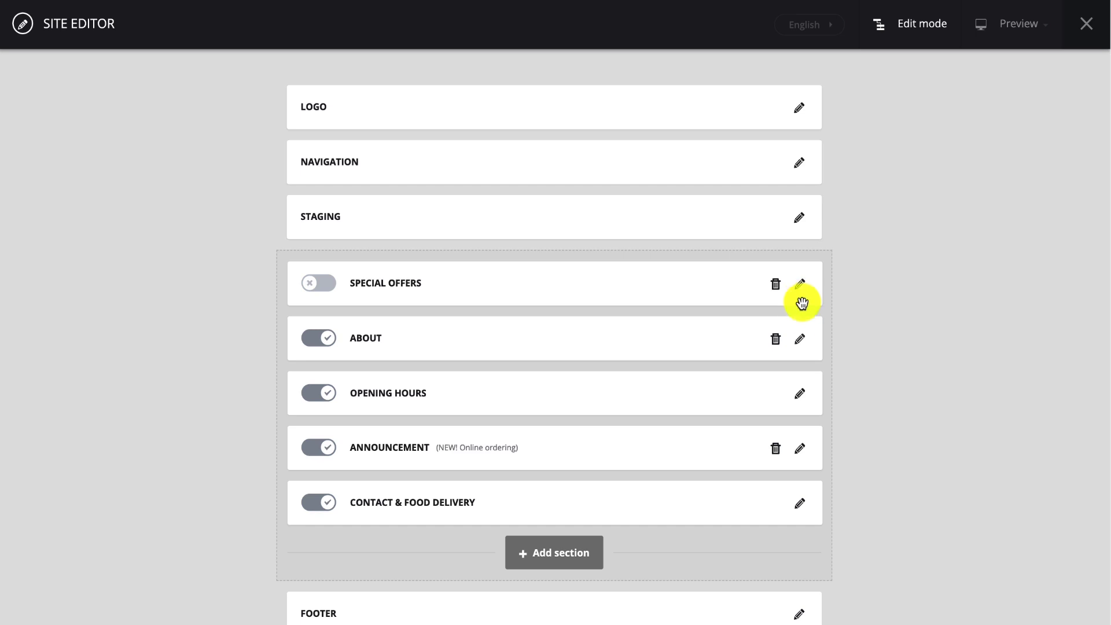
Open the Announcement section titled "NEW! Online ordering" for editing and set its type to Holiday / Vacation
left_click(799, 449)
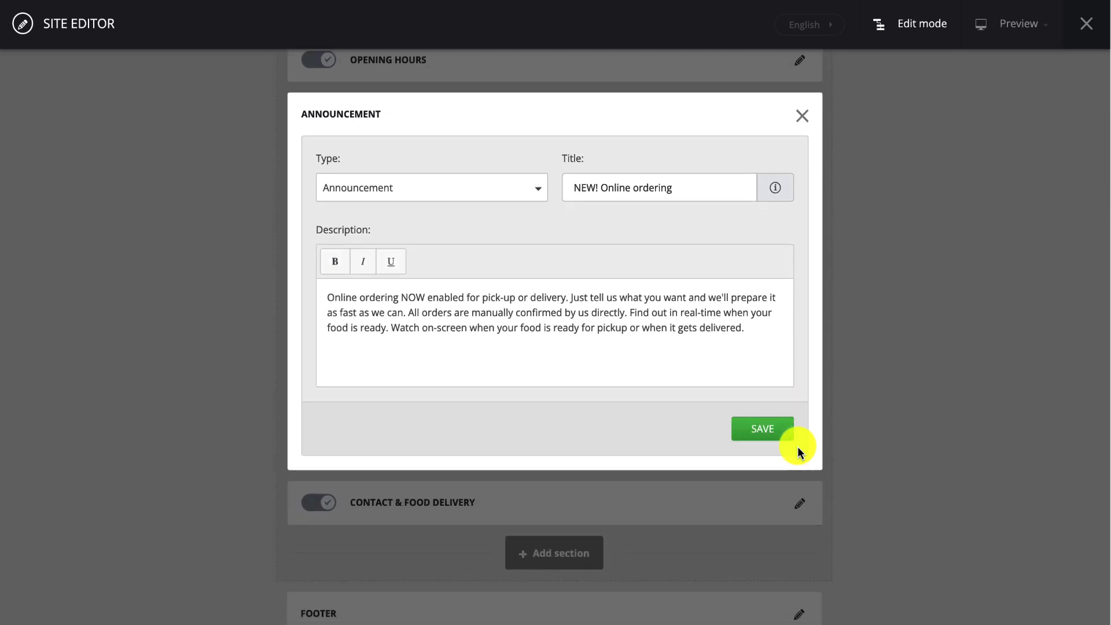
mouse_move(775, 200)
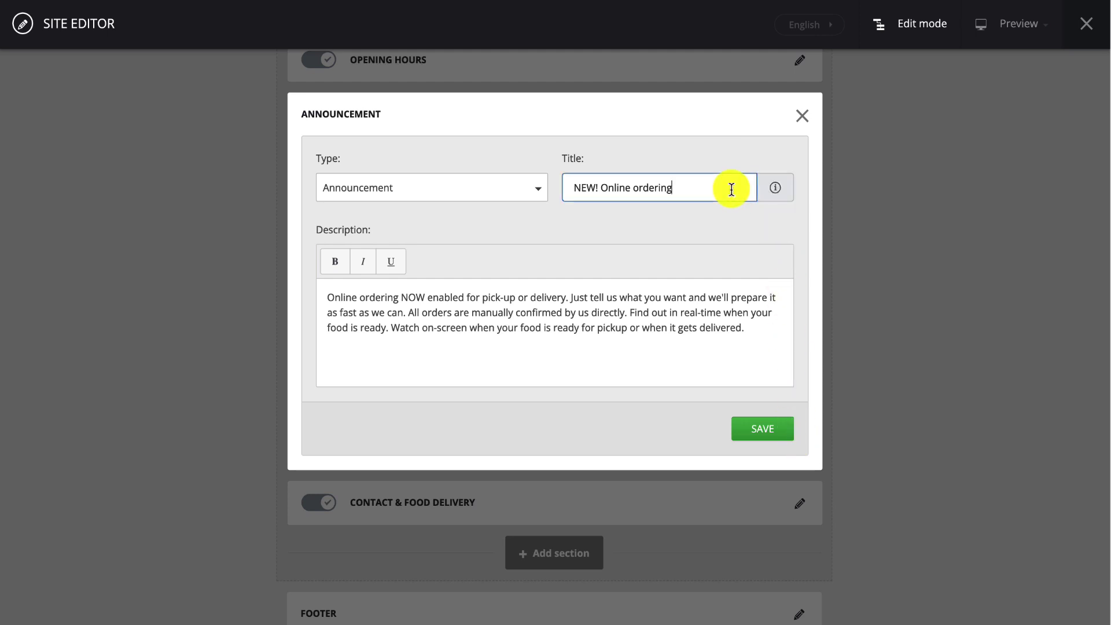
left_click_drag(732, 186, 559, 193)
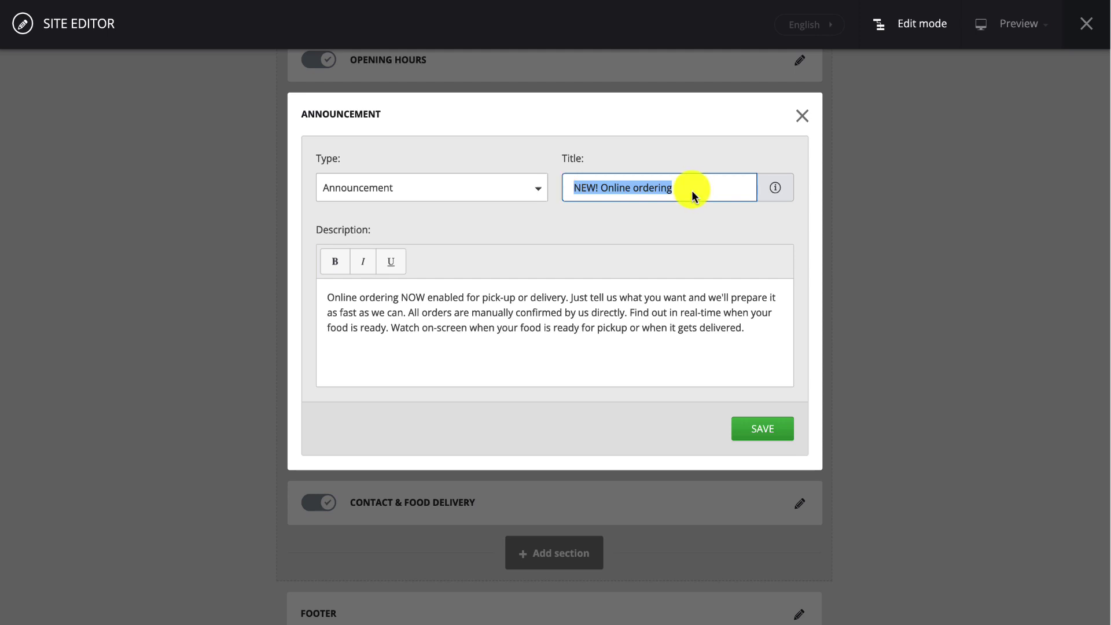
left_click(538, 191)
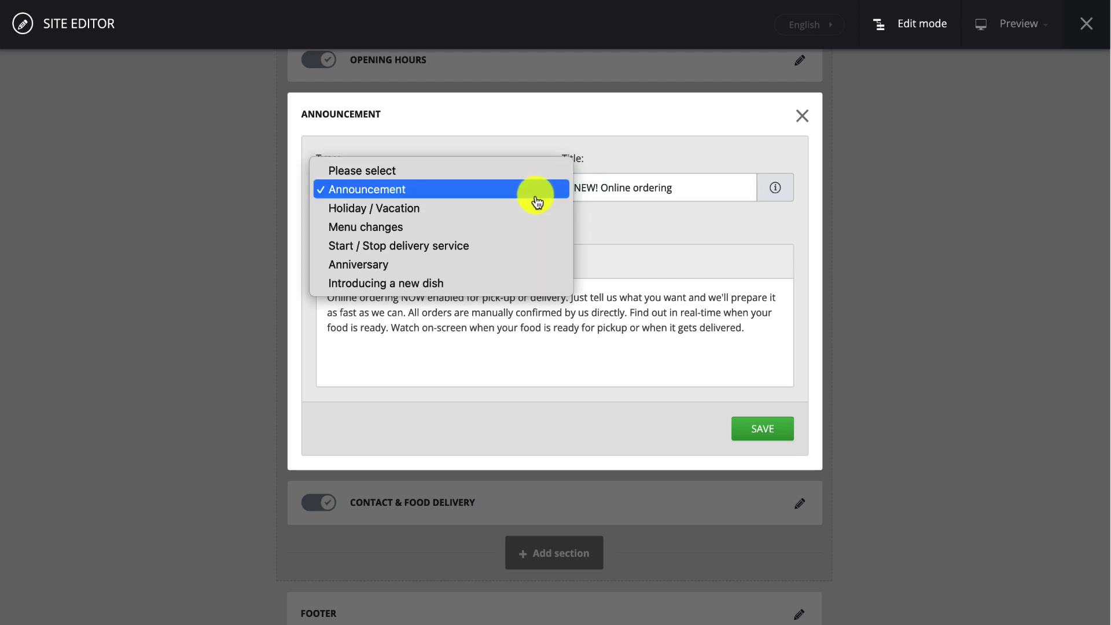
left_click(530, 208)
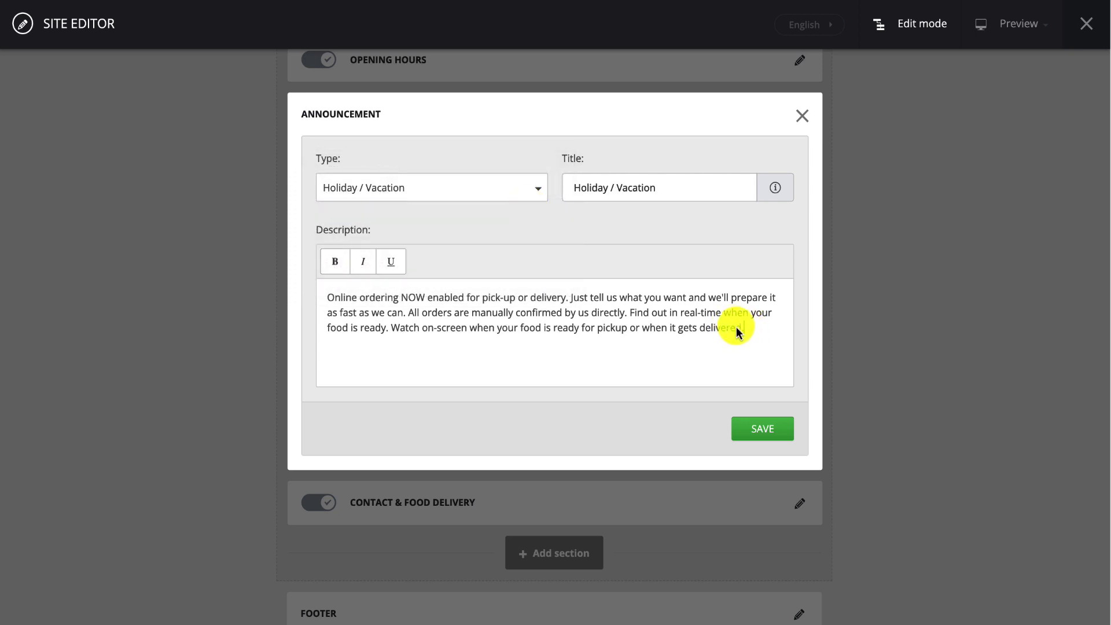
Replace the announcement's description with "We will be closed between Dec 24th to Dec 26th to spend some time with our families. Happy Holidays!!!" and save it
left_click_drag(737, 327, 397, 286)
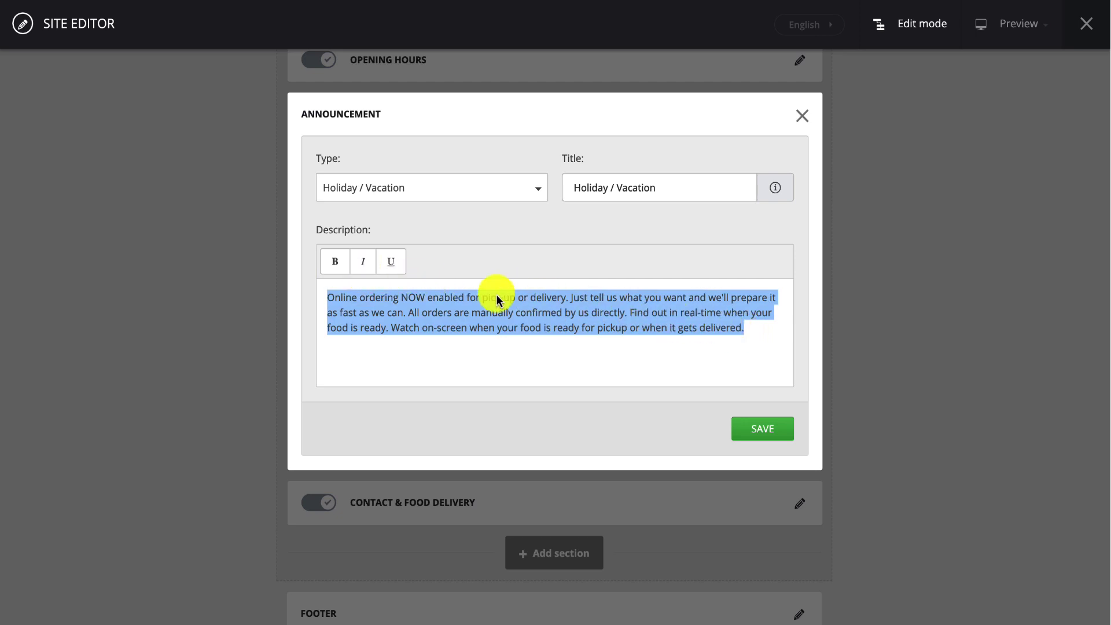
type("We will be closed between D")
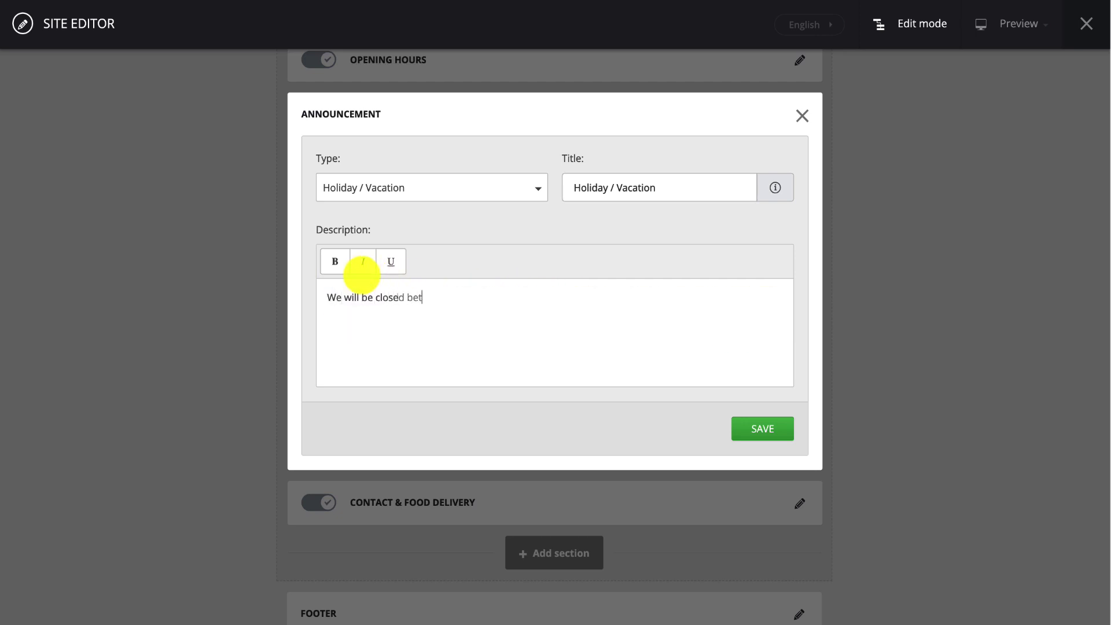
type("24th to Dec 26th")
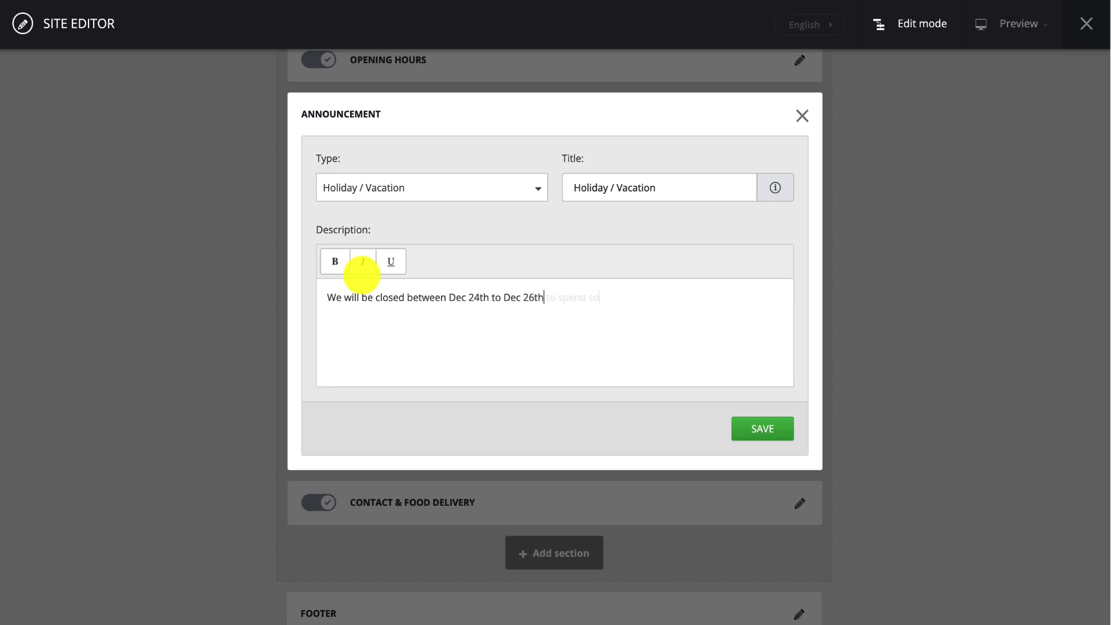
type(" to spend some time with our families")
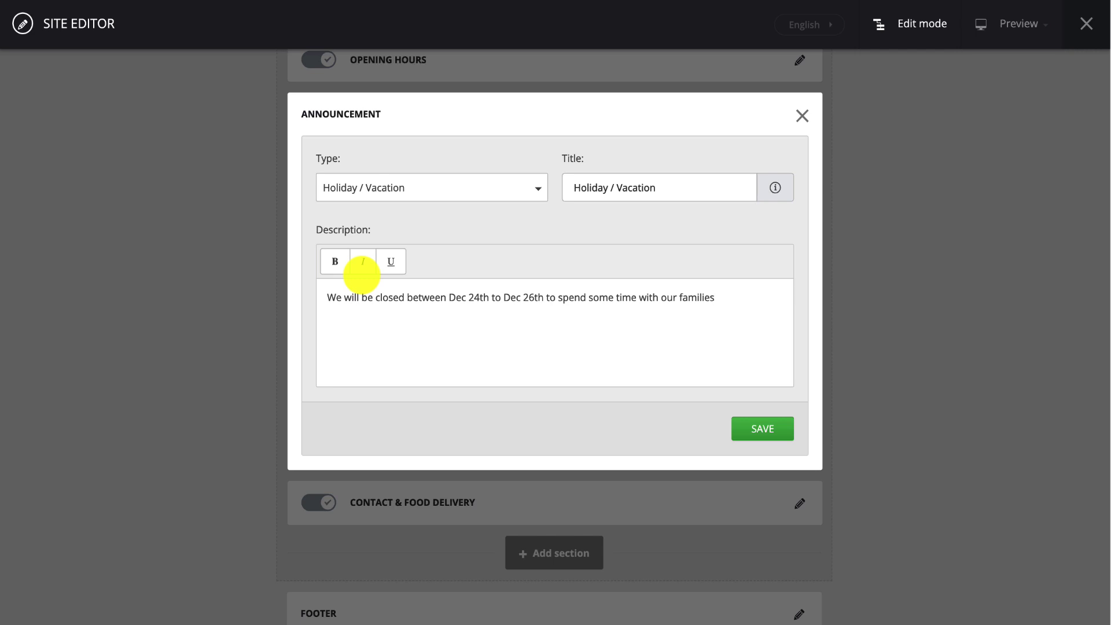
type(". Happy Holidays!!!")
left_click(745, 427)
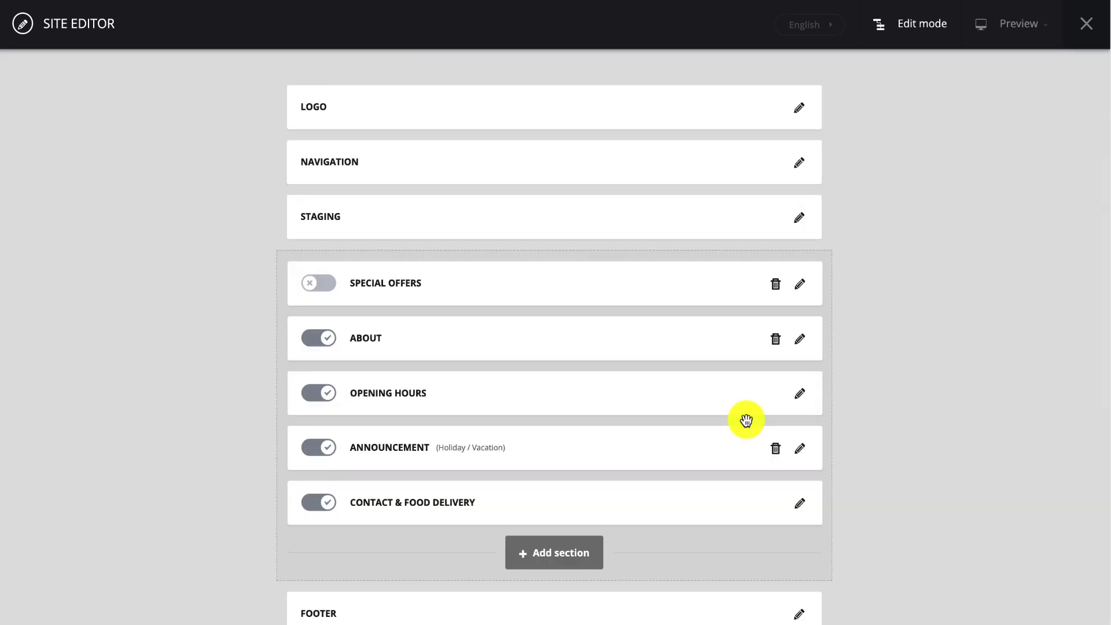
Review the Contact & Food Delivery section's contact details, delivery zones and service description, save the section and close it
left_click(800, 503)
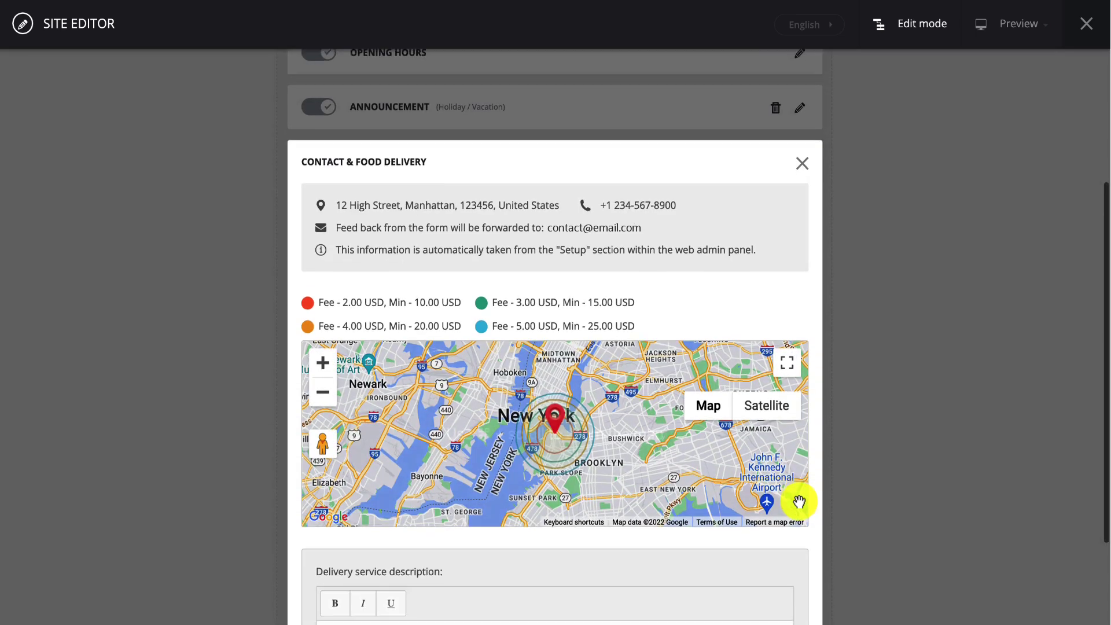
scroll(799, 501, "down", 3)
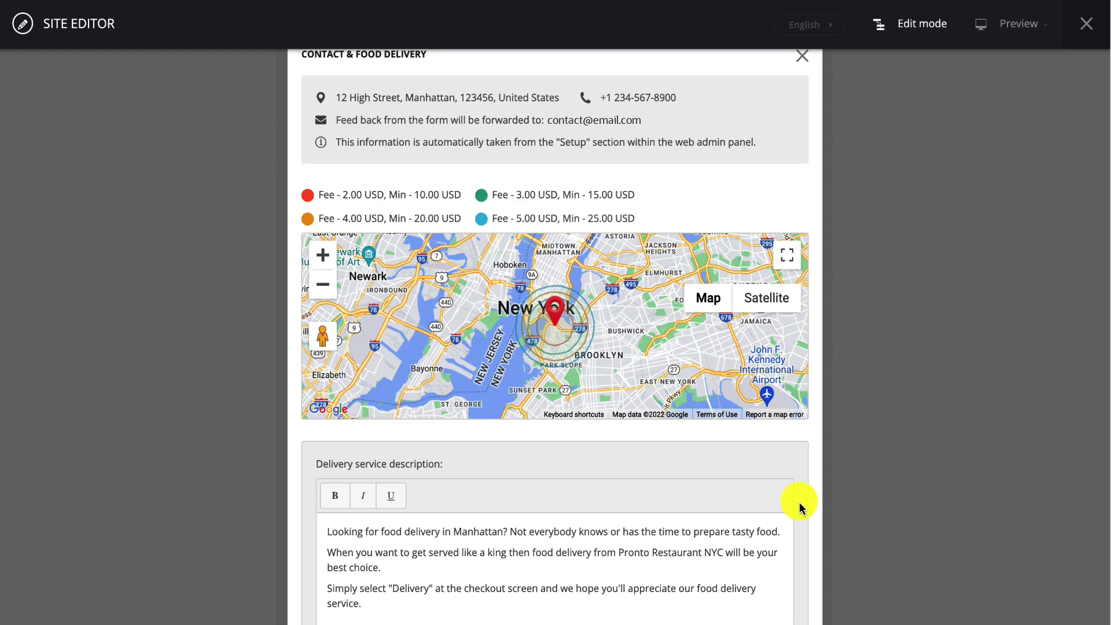
scroll(799, 505, "down", 3)
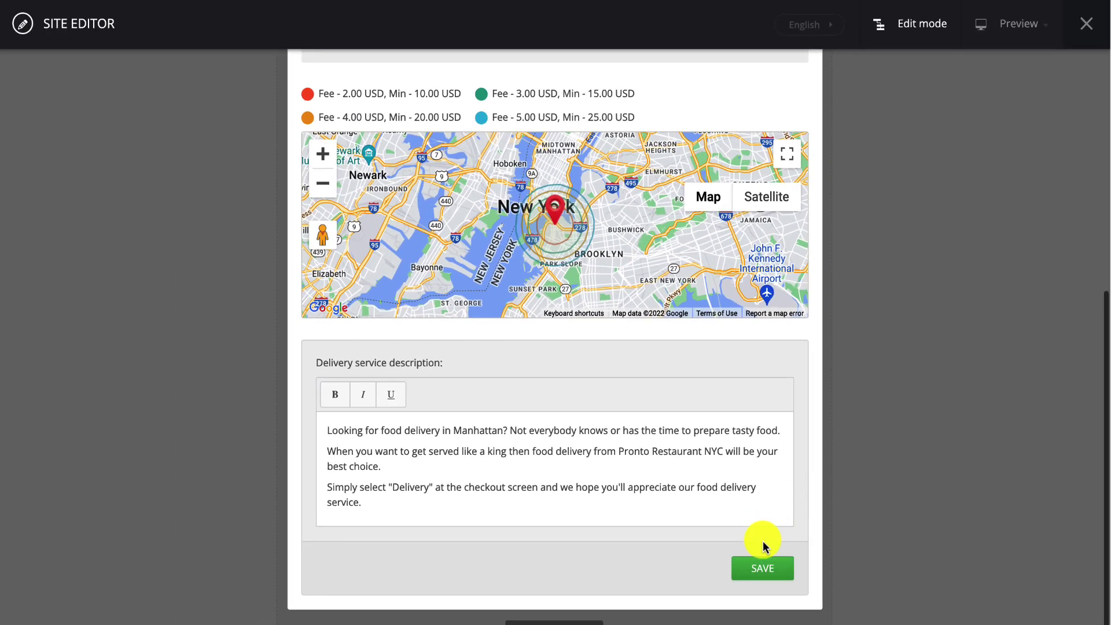
left_click(771, 569)
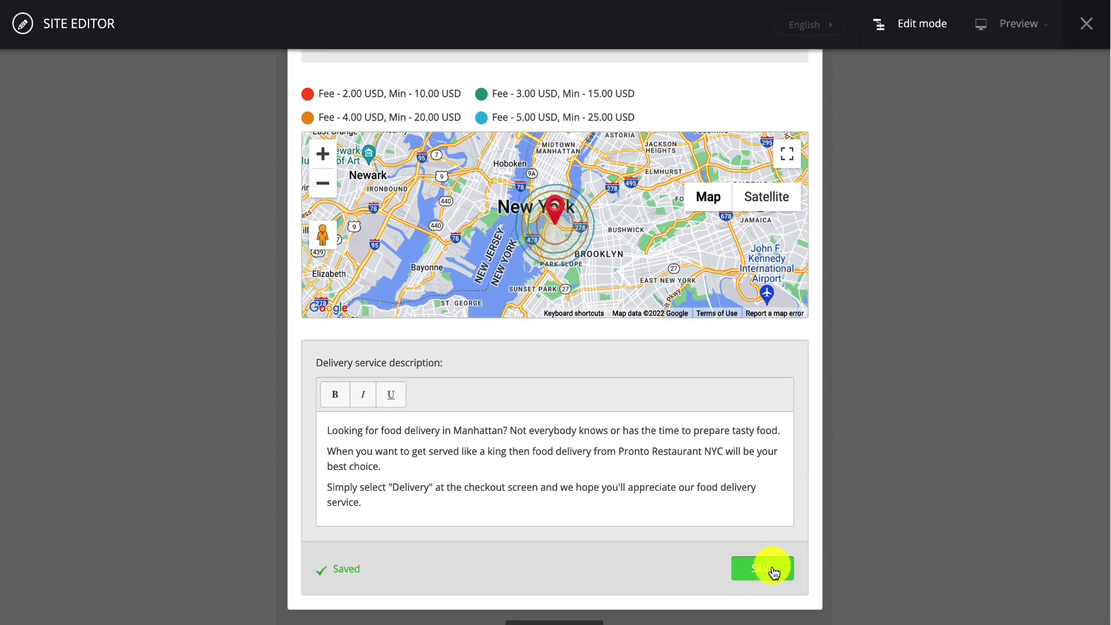
scroll(774, 571, "up", 4)
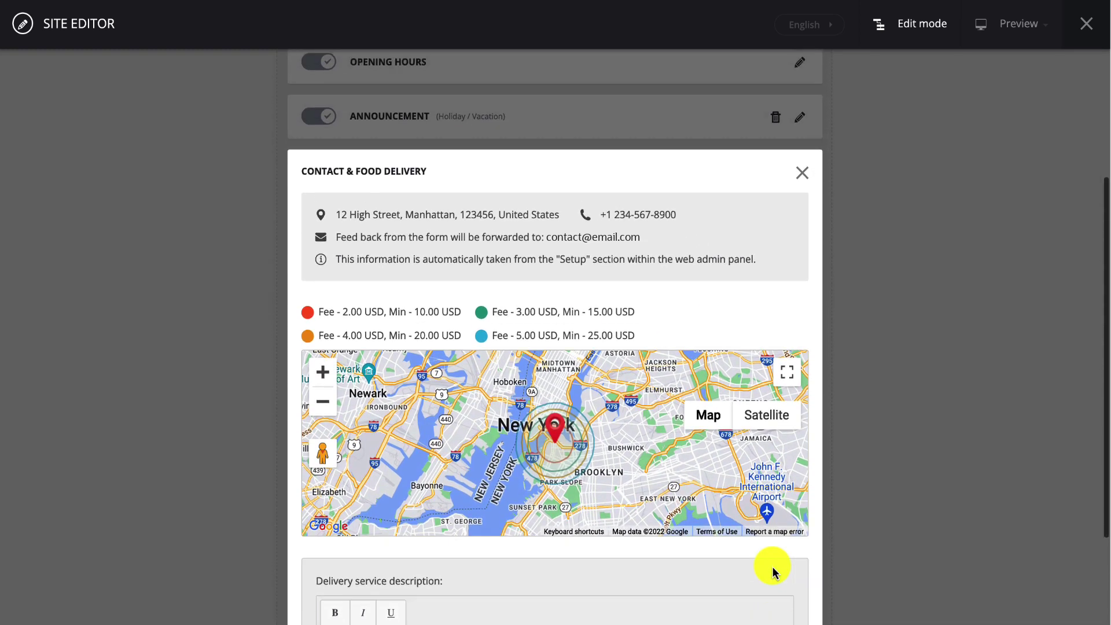
scroll(774, 571, "up", 1)
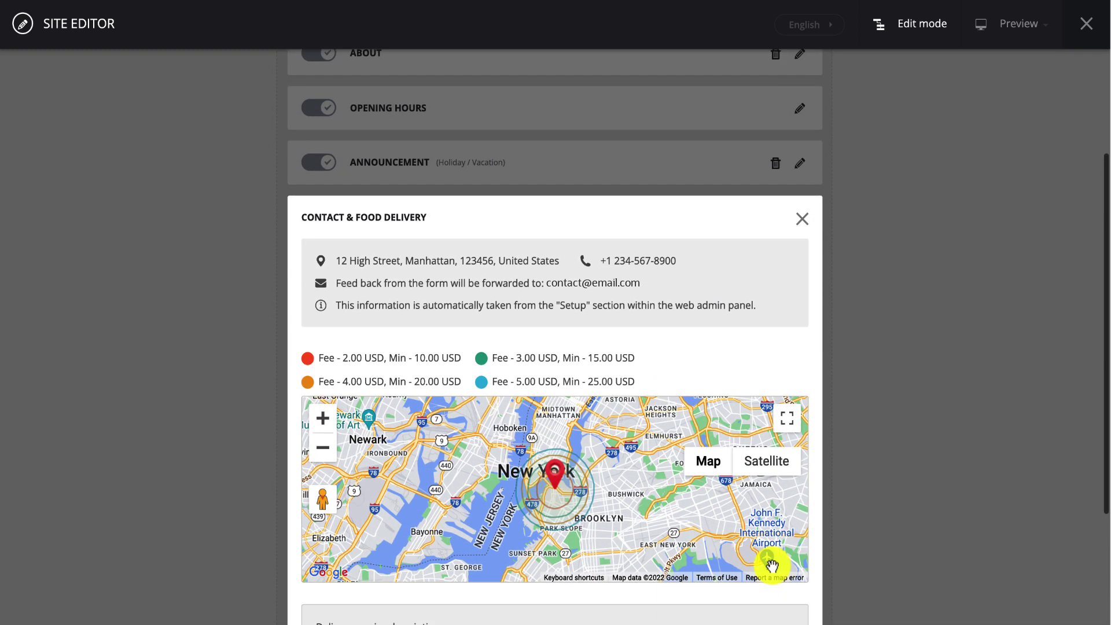
left_click(801, 225)
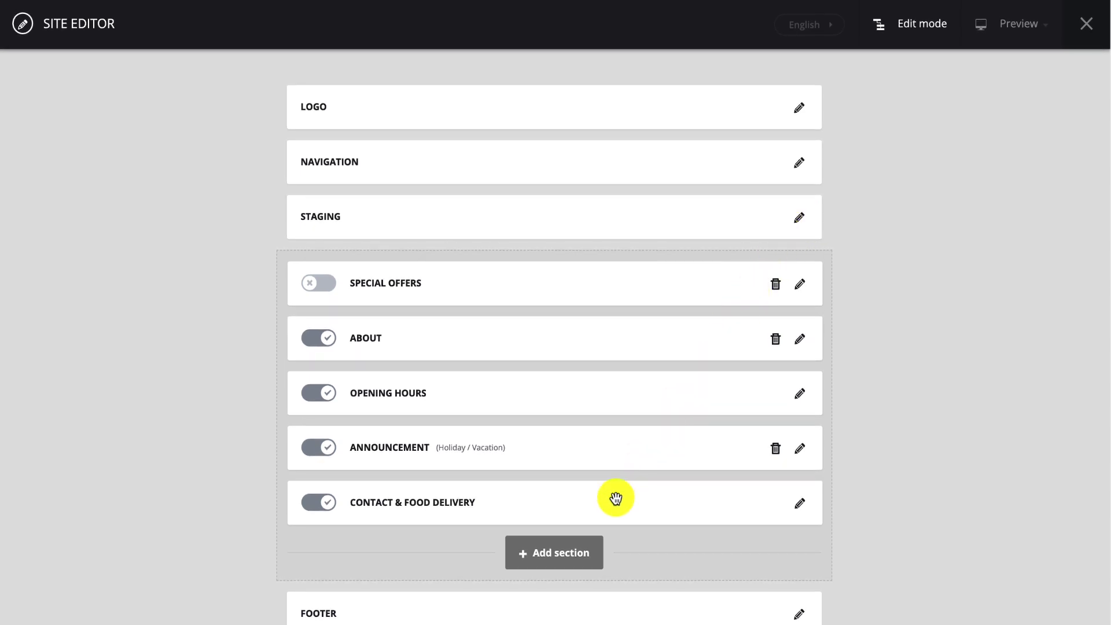
Add a Gallery section to the website, with Food as its type and "Gallery" as its name
left_click(589, 547)
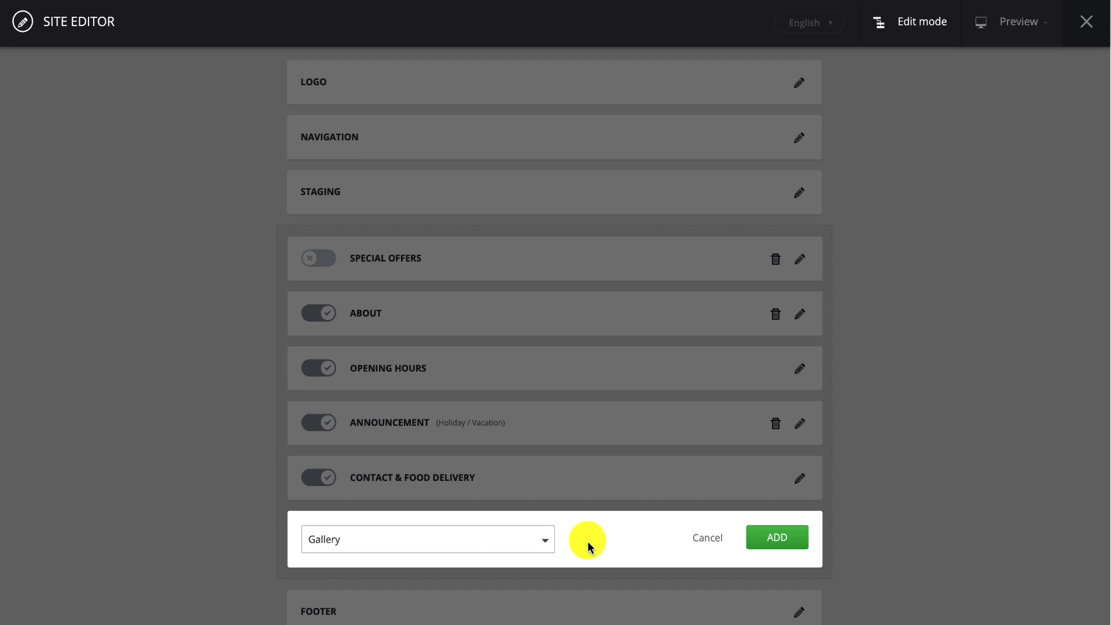
left_click(545, 544)
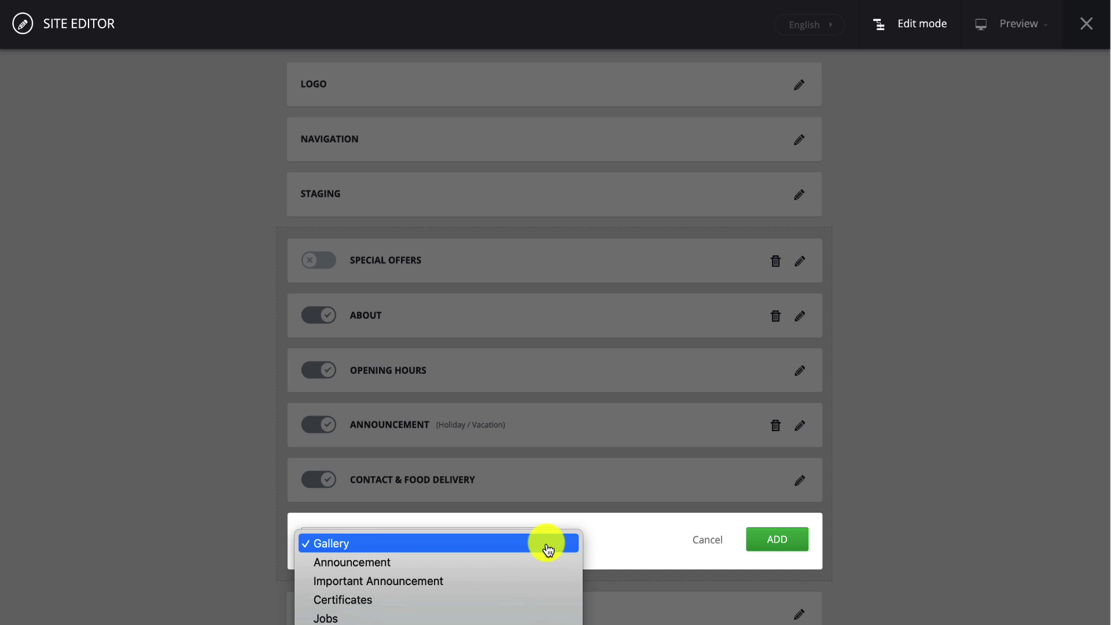
left_click(547, 545)
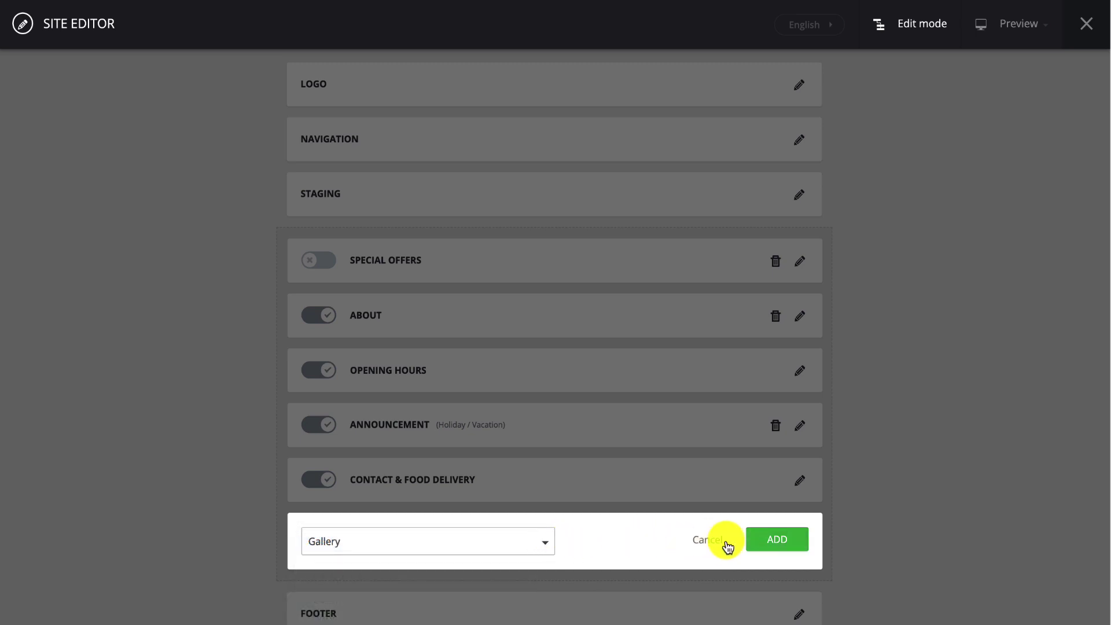
left_click(761, 541)
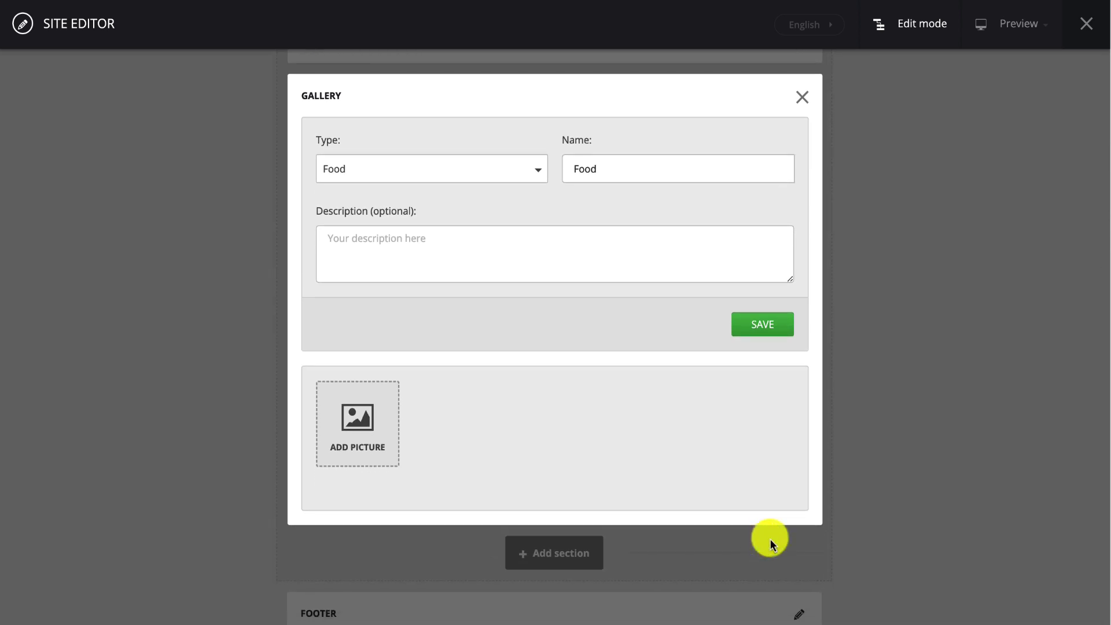
left_click(542, 175)
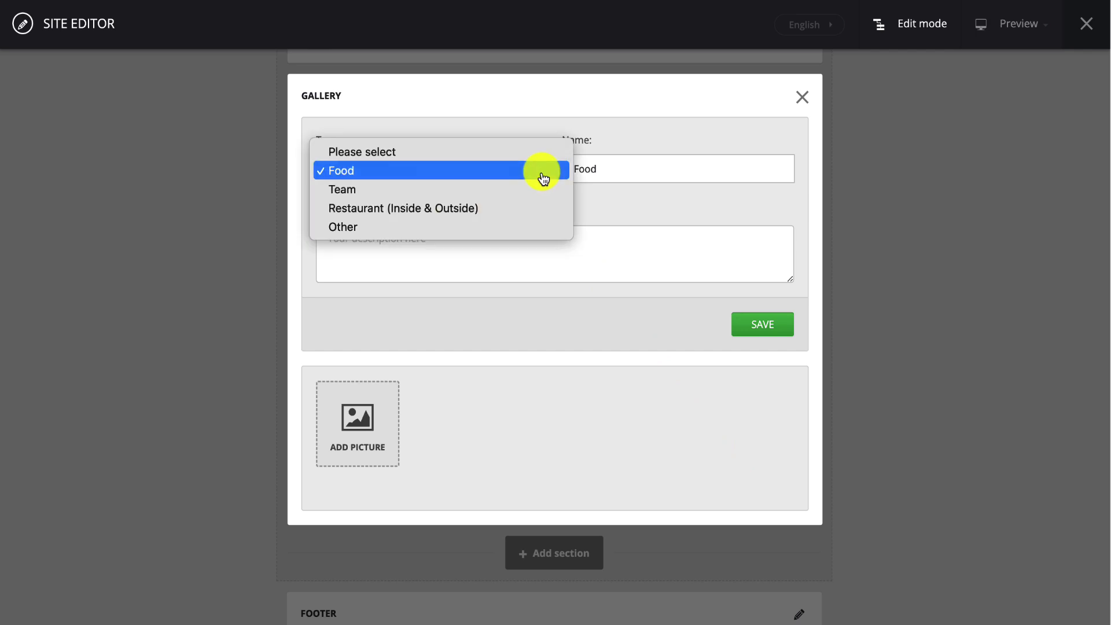
left_click(544, 178)
left_click(584, 171)
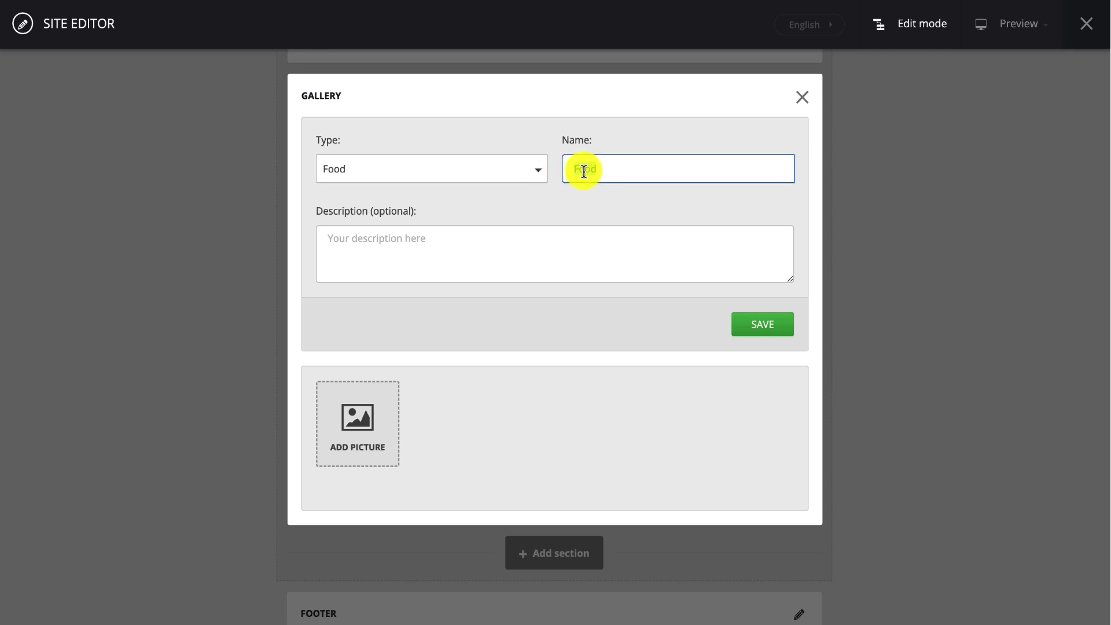
type("Gallery")
Upload shutterstock_201600749.jpg from the Gallery Images folder in Downloads as a gallery picture
left_click(379, 407)
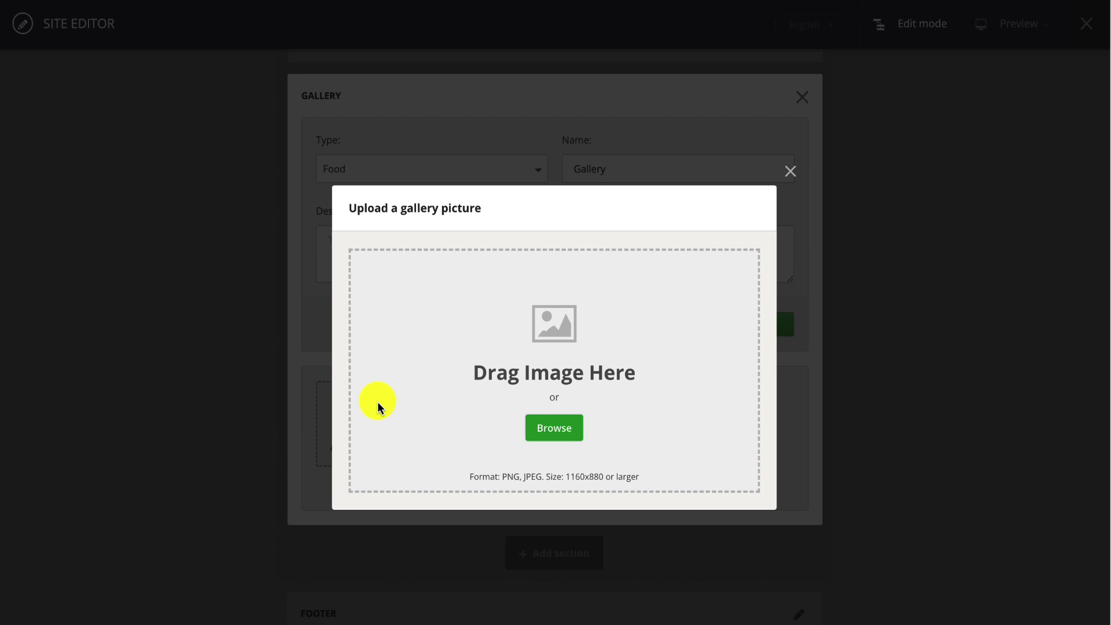
left_click(548, 429)
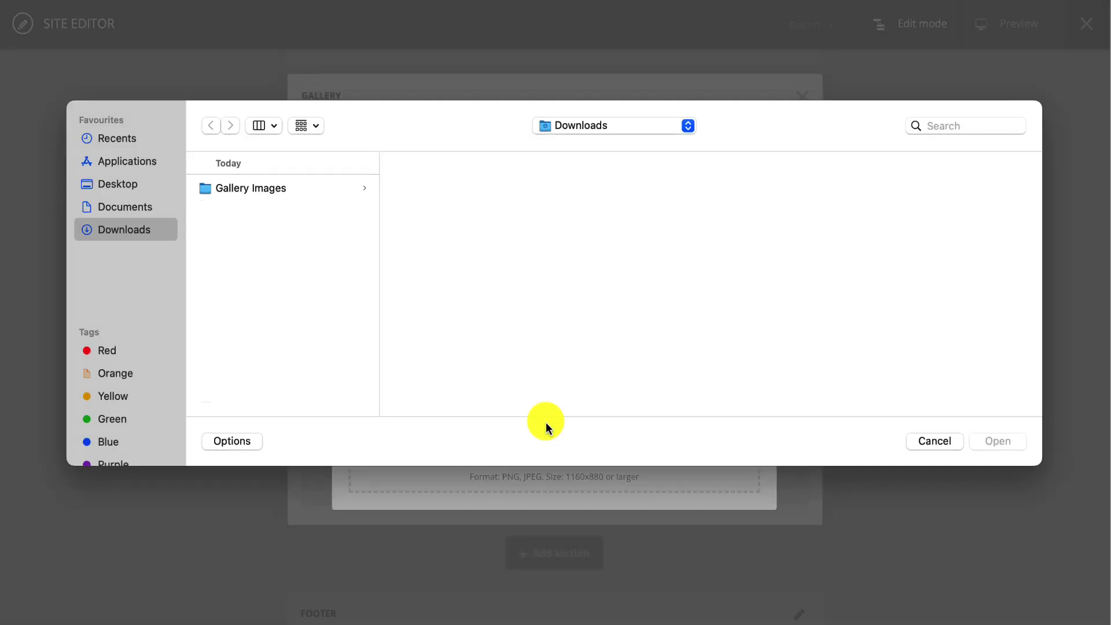
left_click(326, 190)
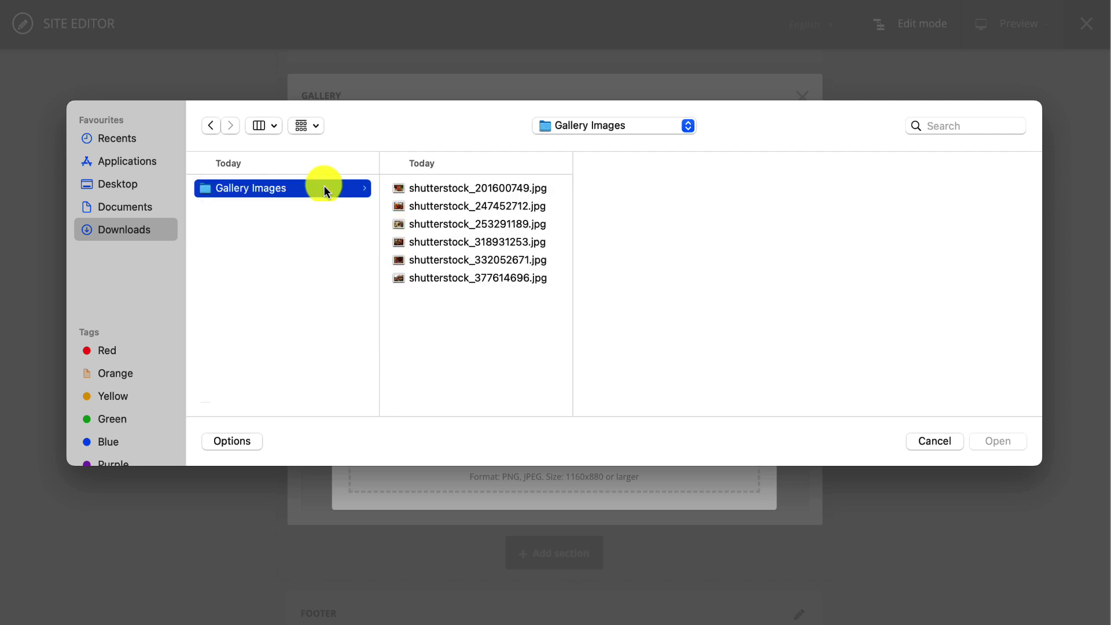
left_click(454, 188)
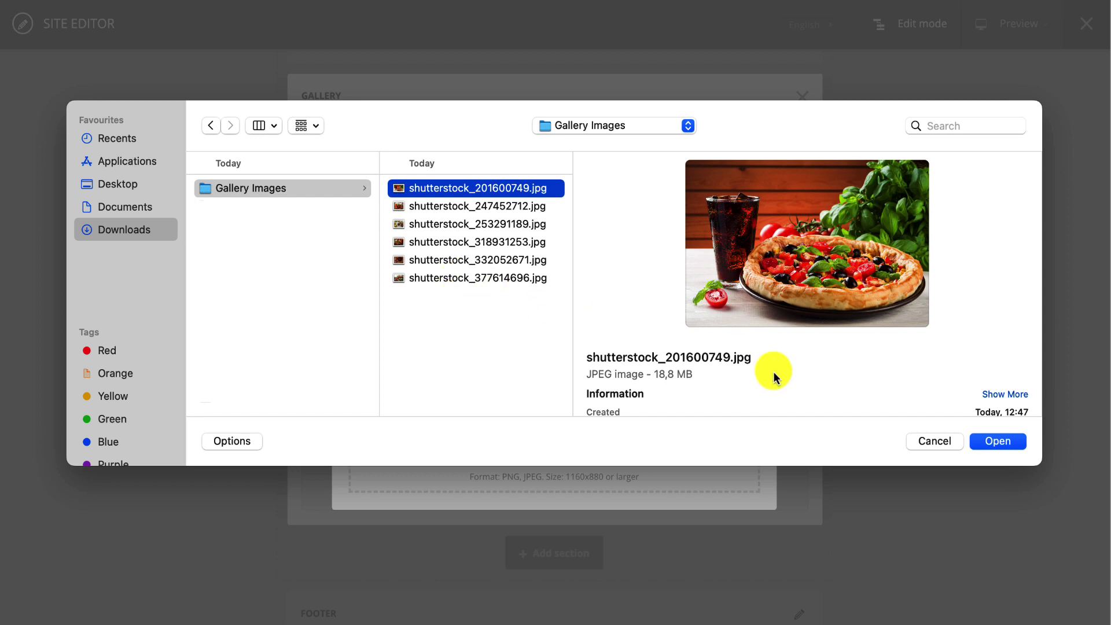
left_click(1009, 441)
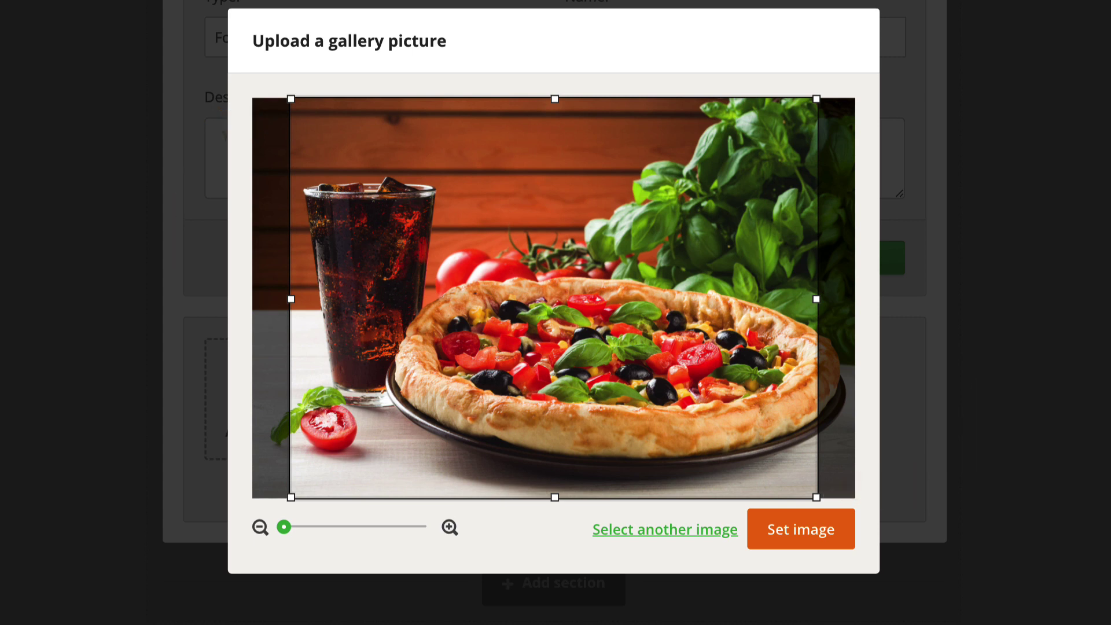
Shift the pizza picture's crop frame slightly to the right, try zooming in and back out, and set the image
left_click_drag(674, 280, 640, 282)
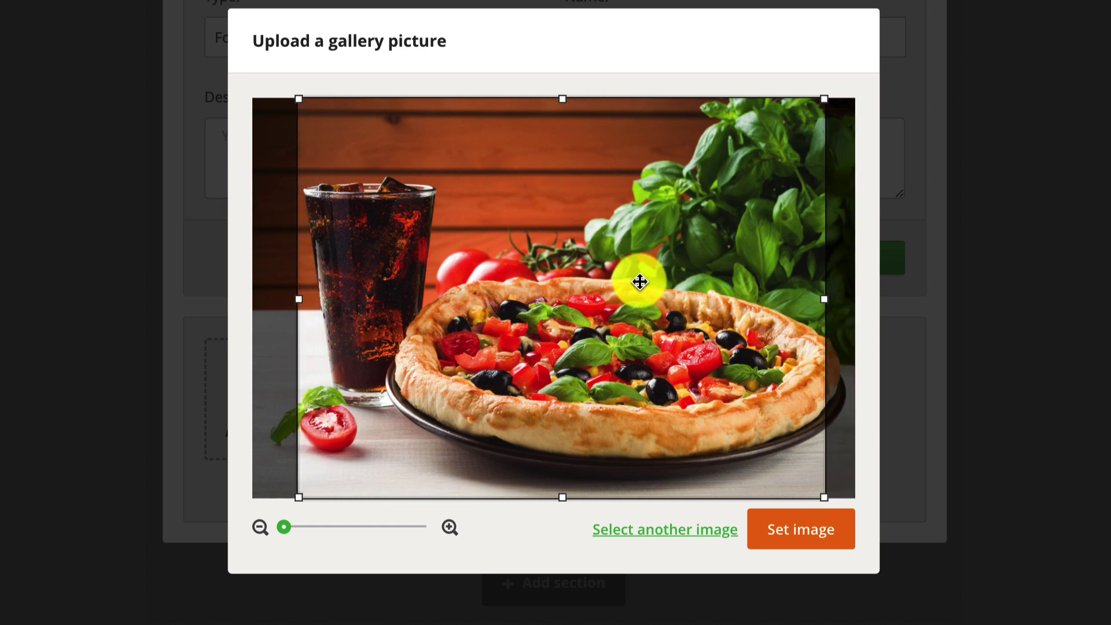
left_click(449, 528)
left_click(449, 528)
left_click(449, 528)
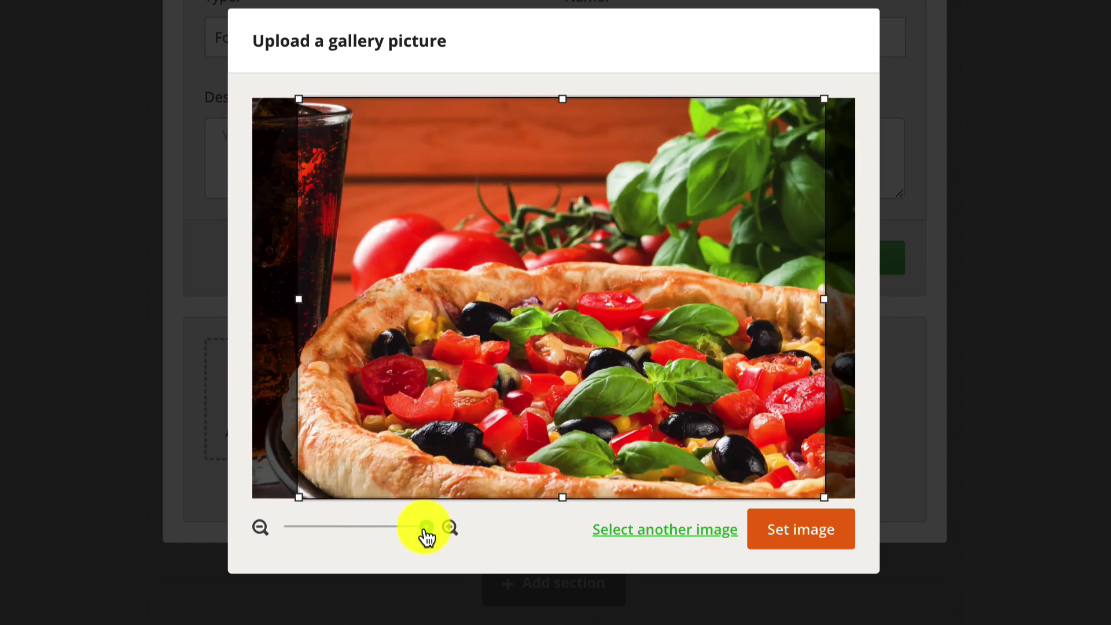
left_click(260, 528)
left_click(259, 527)
left_click(259, 528)
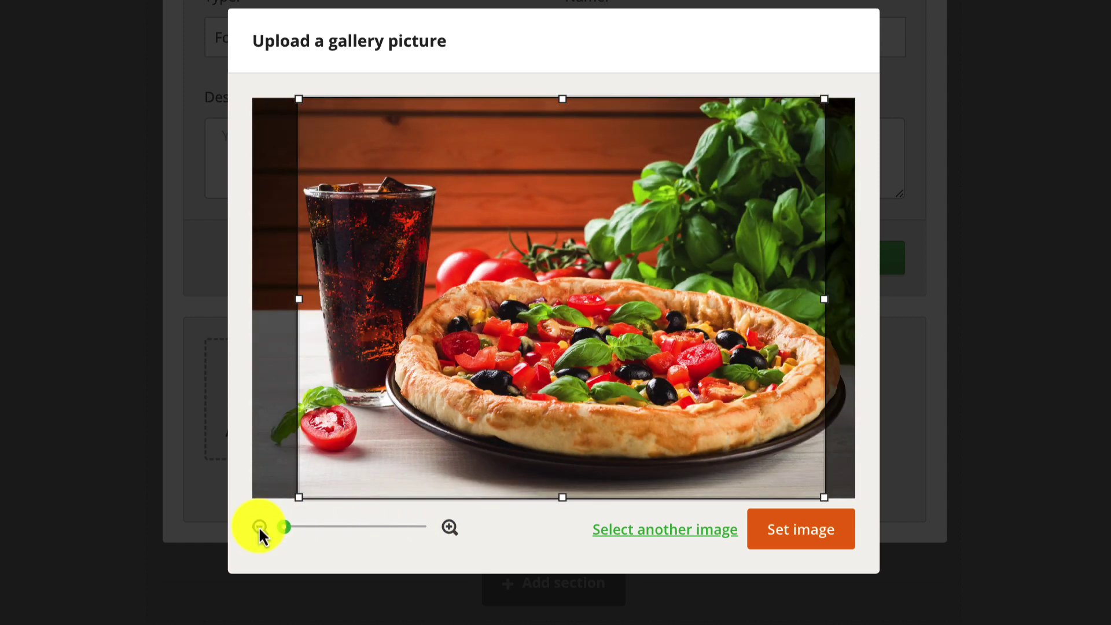
left_click(782, 536)
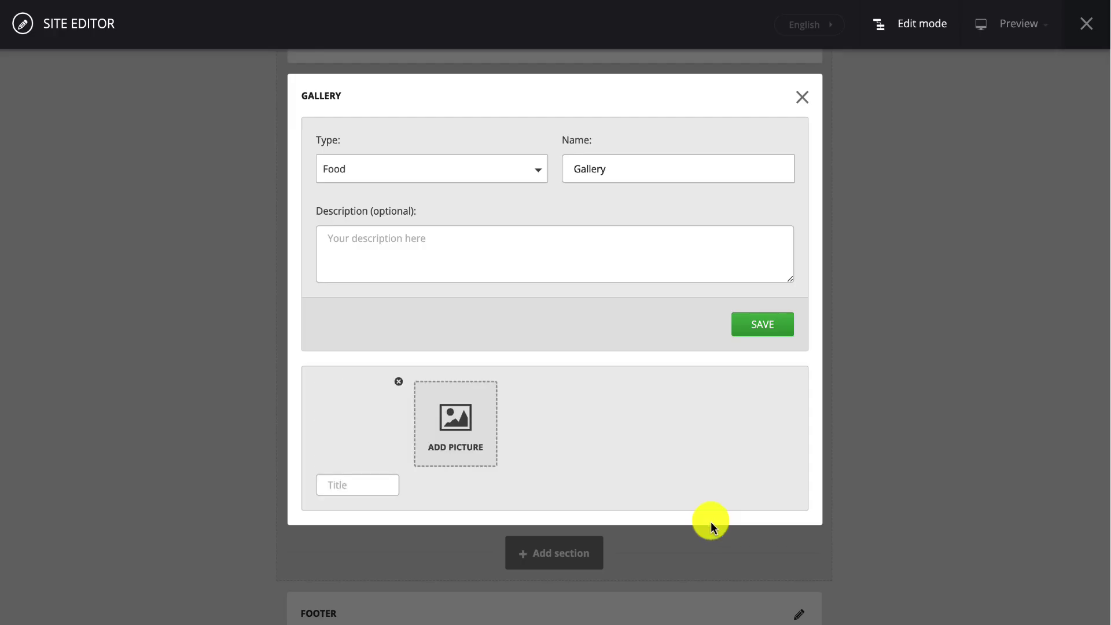
Add shutterstock_247452712.jpg from the Gallery Images folder as the second gallery picture, using the default crop
left_click(477, 450)
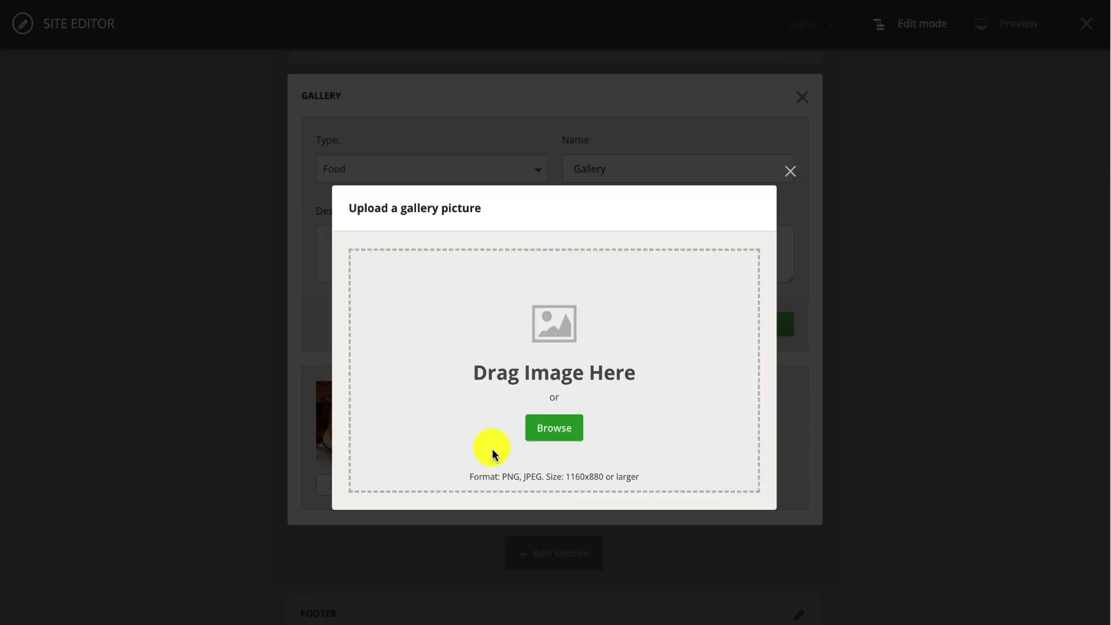
left_click(540, 436)
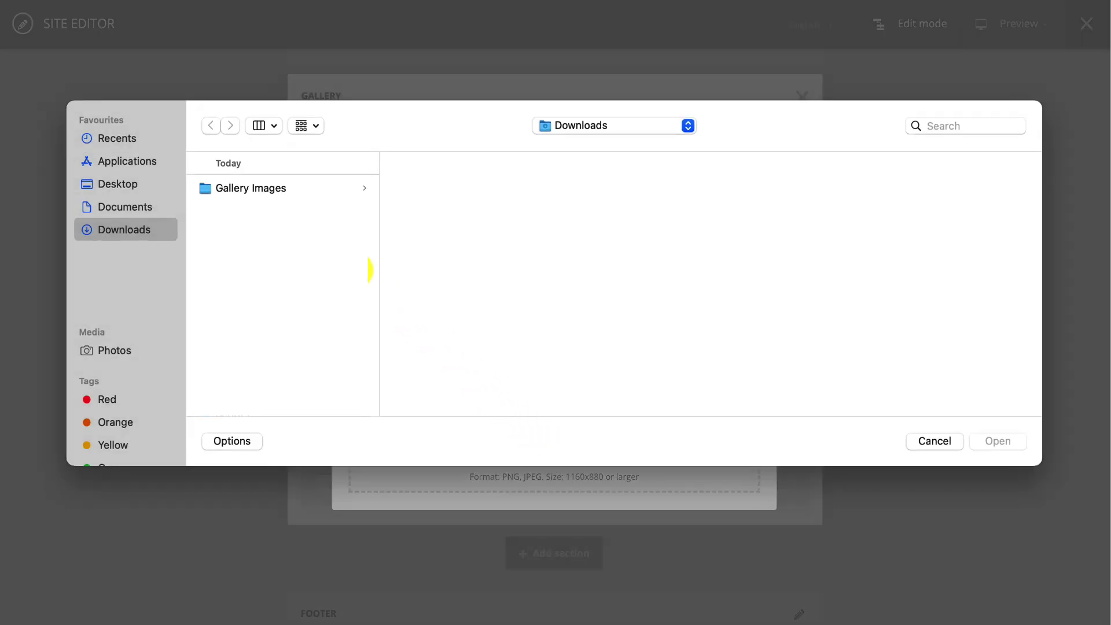
left_click(255, 186)
left_click(422, 207)
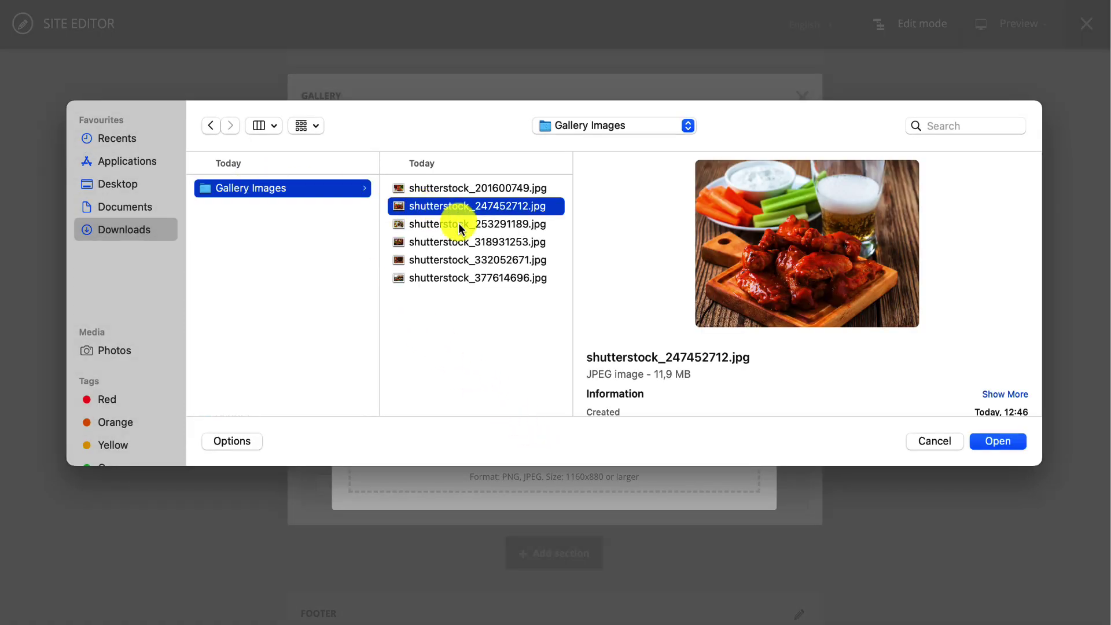
left_click(1007, 441)
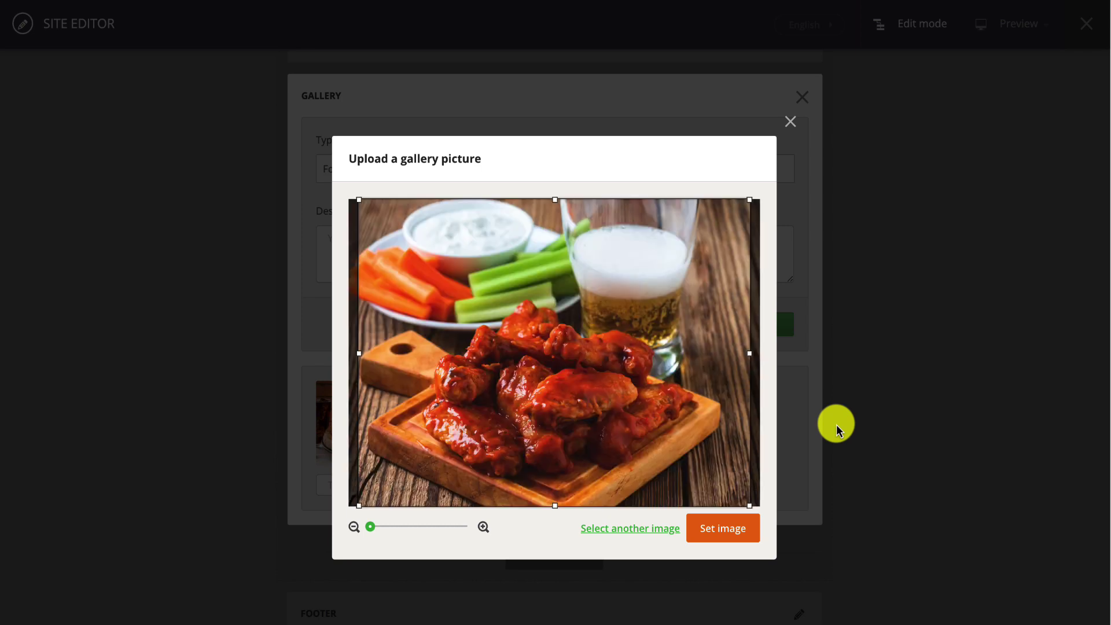
left_click(728, 522)
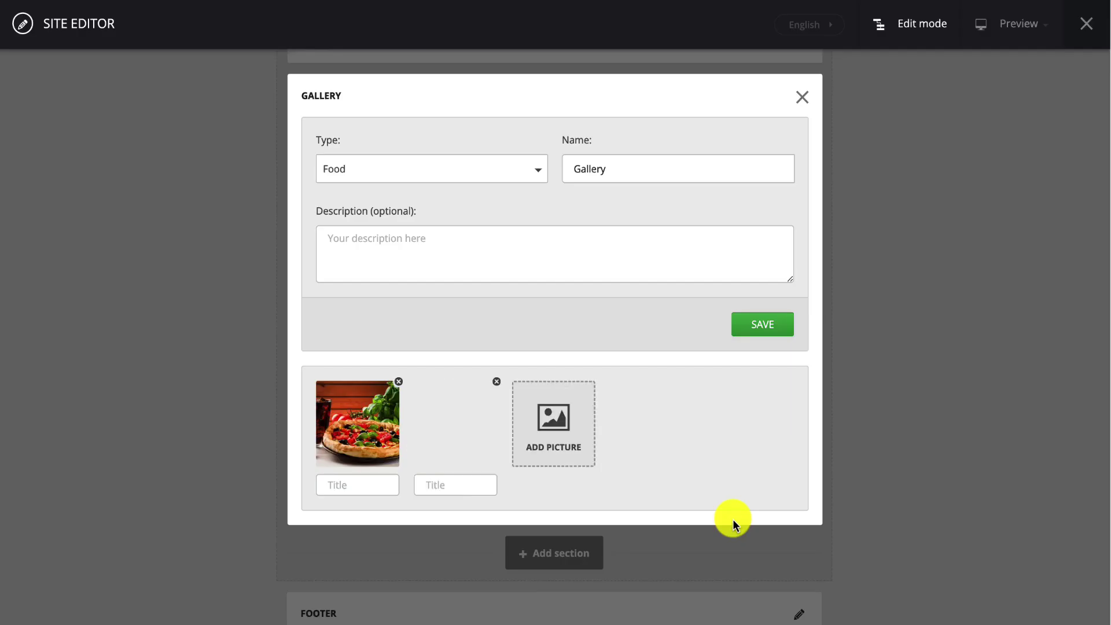
Title the second gallery picture "Chicken Wings" and save the gallery
left_click(471, 486)
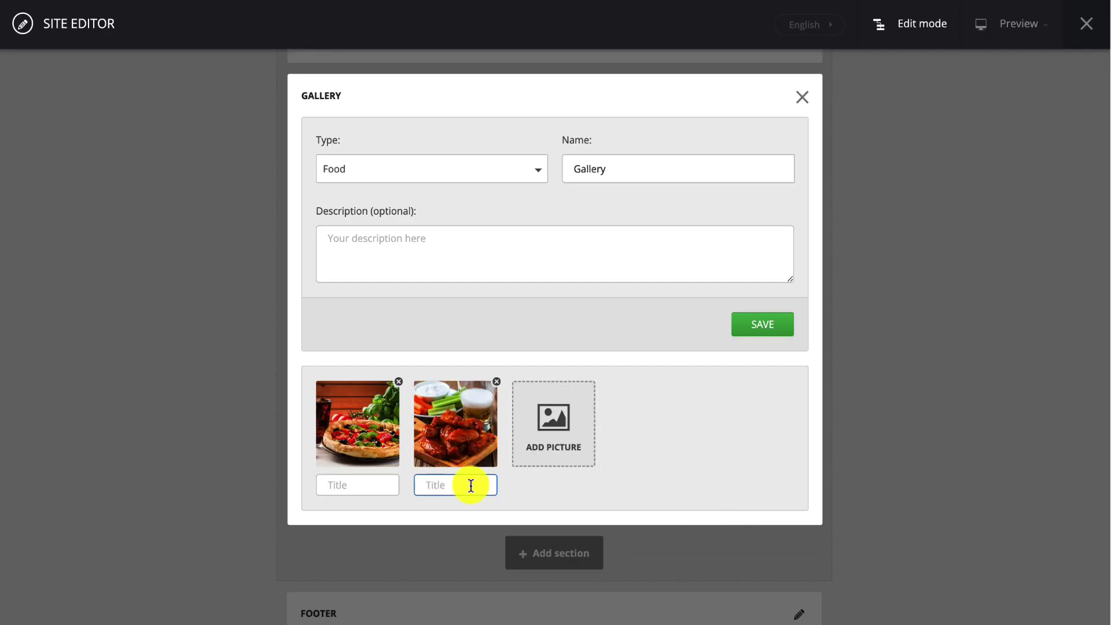
type("Chicken Wings")
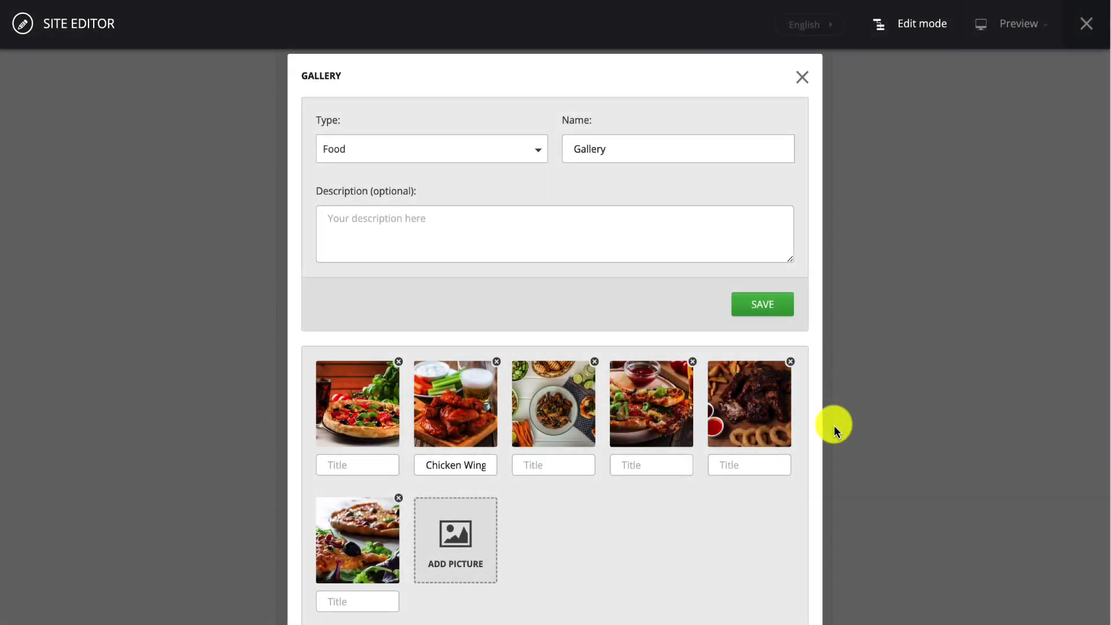
left_click(773, 302)
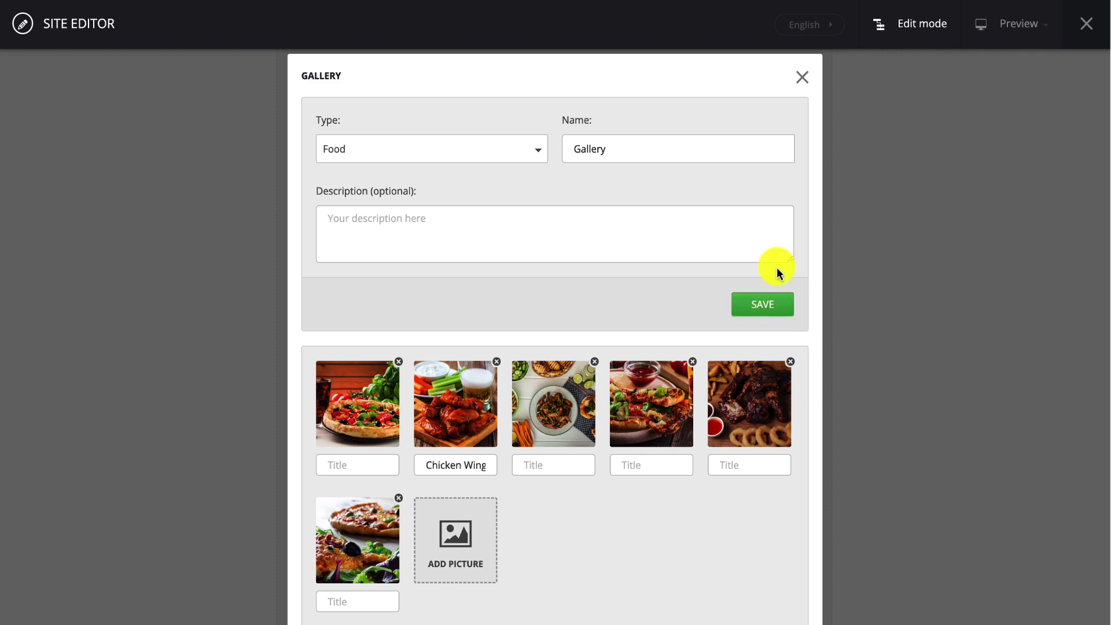
Close the gallery settings and add an Important Announcement section at the end of the site's content sections
left_click(802, 79)
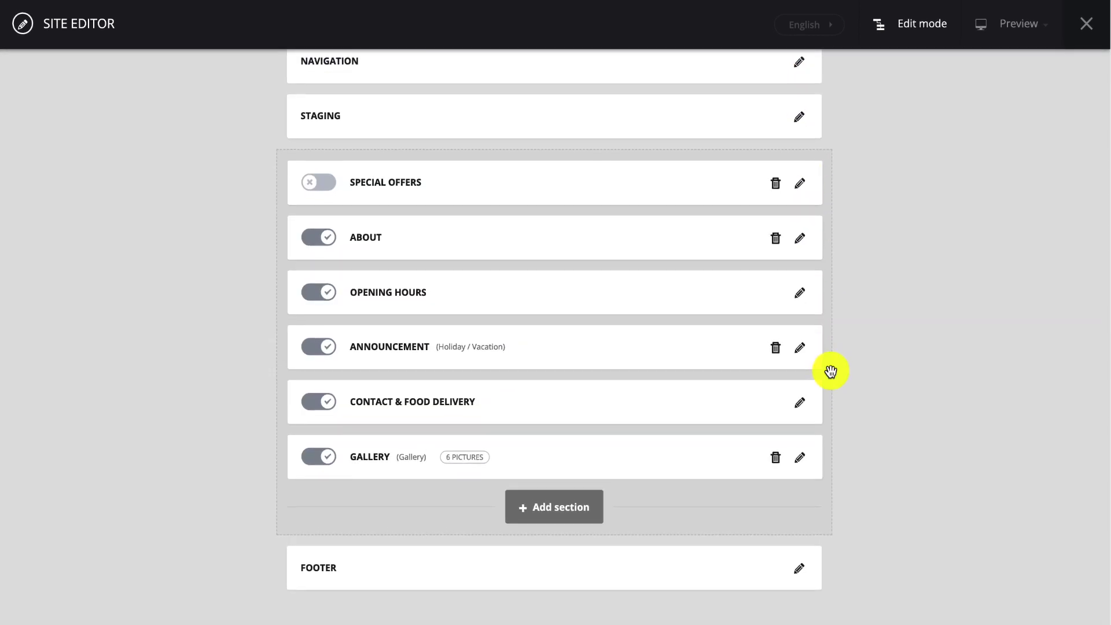
left_click(590, 507)
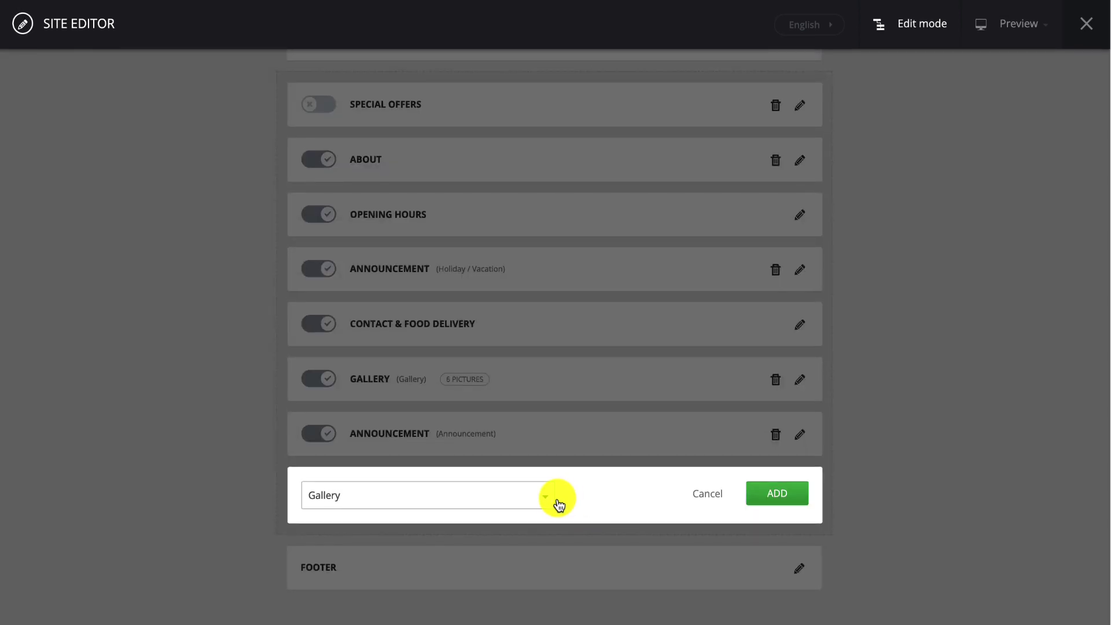
left_click(544, 502)
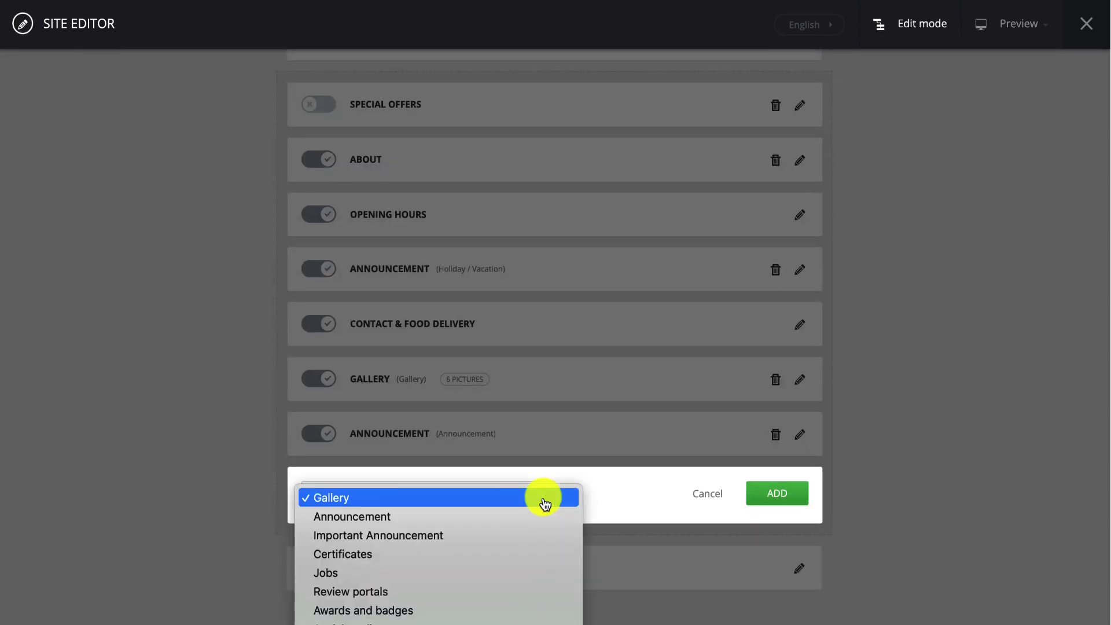
left_click(530, 534)
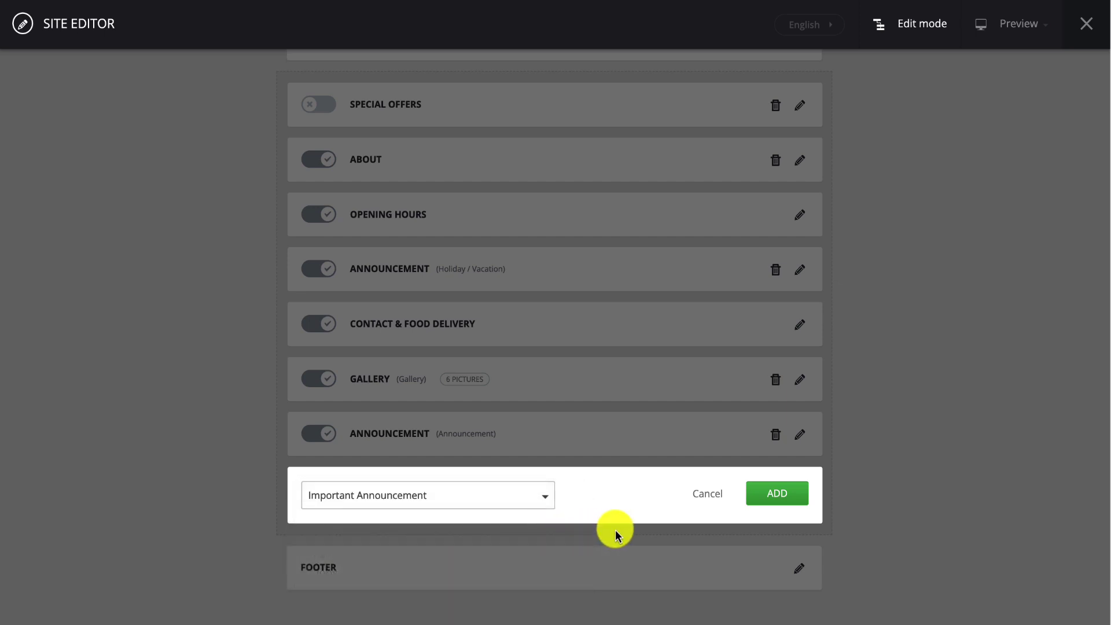
left_click(759, 494)
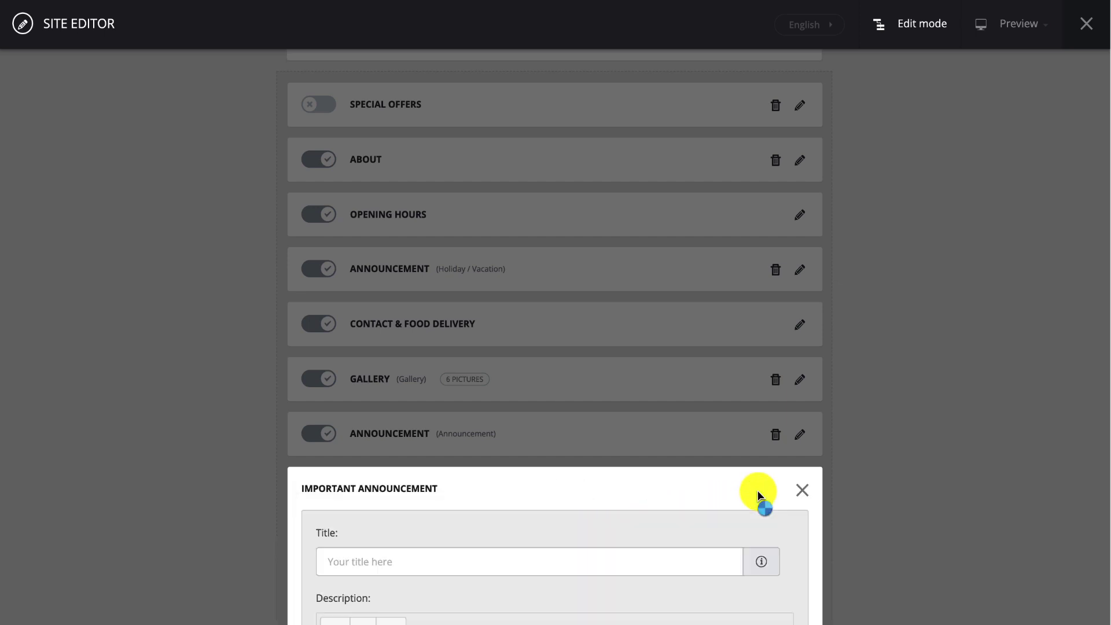
scroll(759, 496, "down", 5)
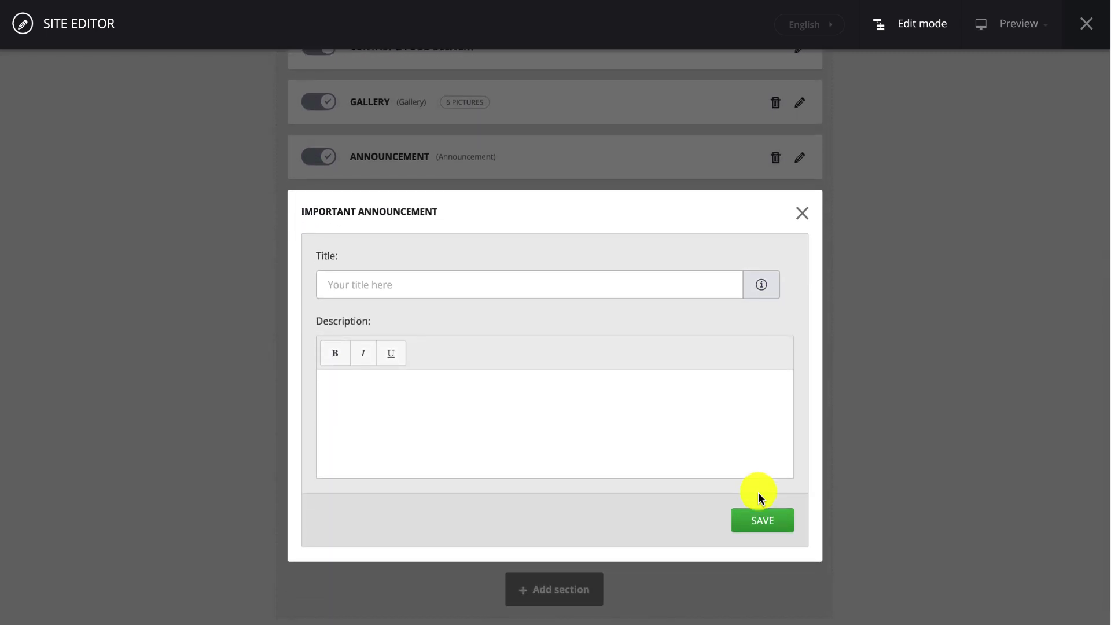
Title the important announcement "Holiday Meals Available"
left_click(506, 290)
type("Ho")
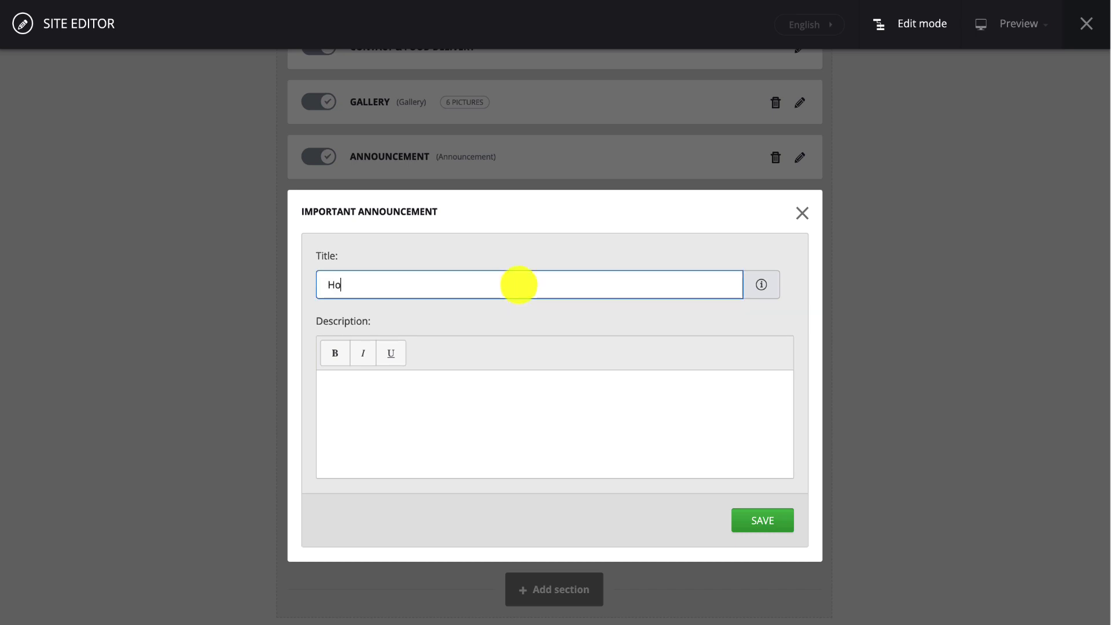
type("liday Meals Available")
Enter "We now offer an assortment of family sized dishes for Thanksgiving." plus a line with the phone number for more details, and save the announcement
left_click(421, 392)
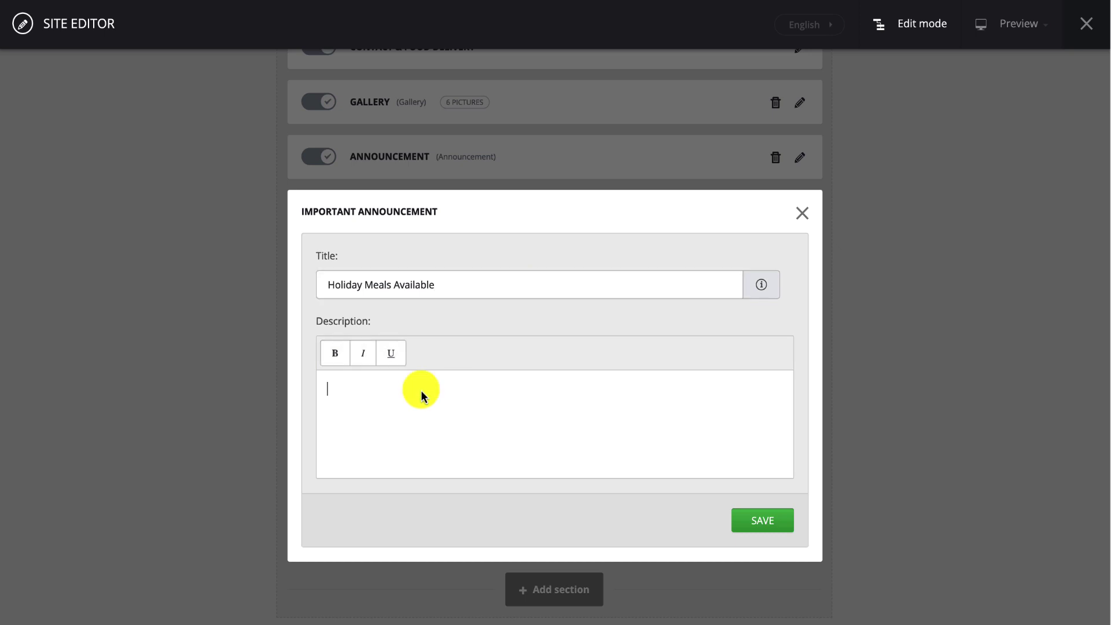
type("We now offer an assortment of fam")
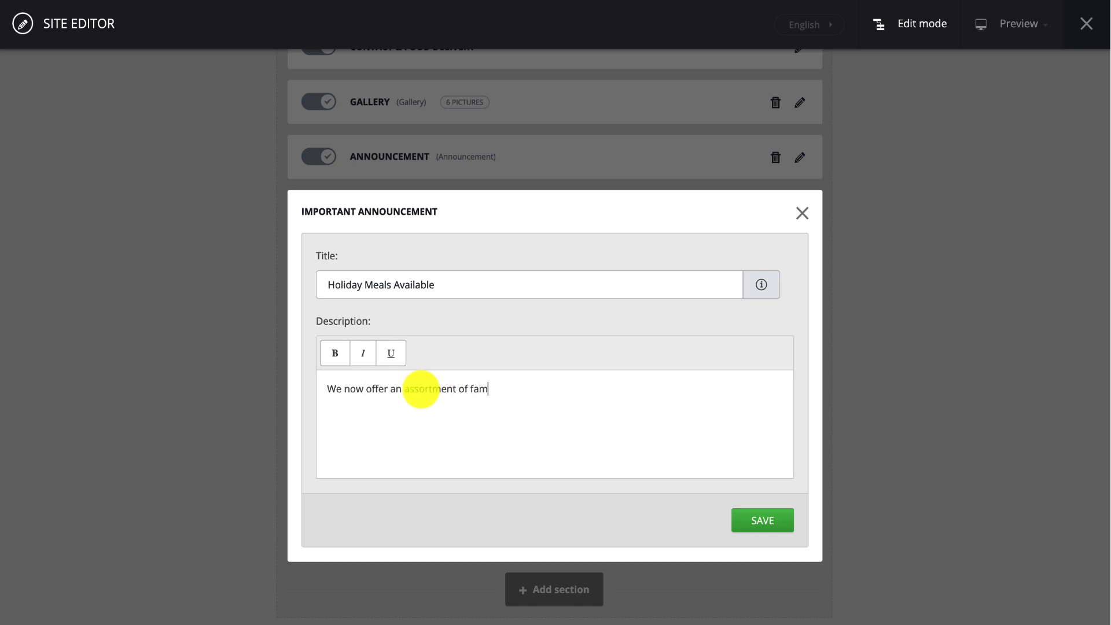
type("ily sized dishes for Thanksgiving.")
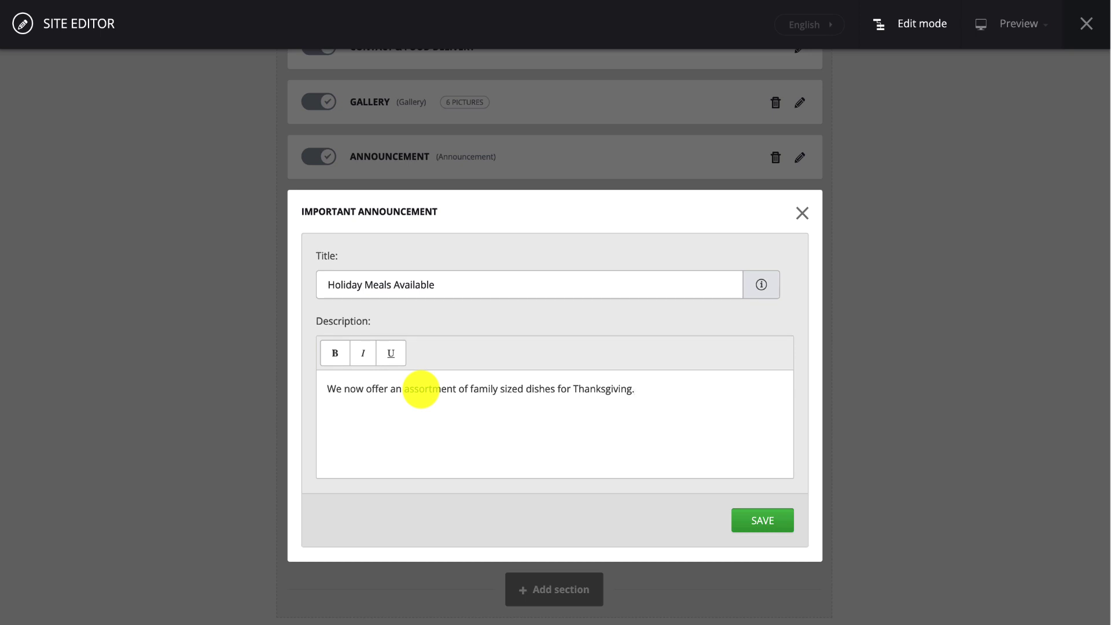
type(" Call 1234567890 for more details.")
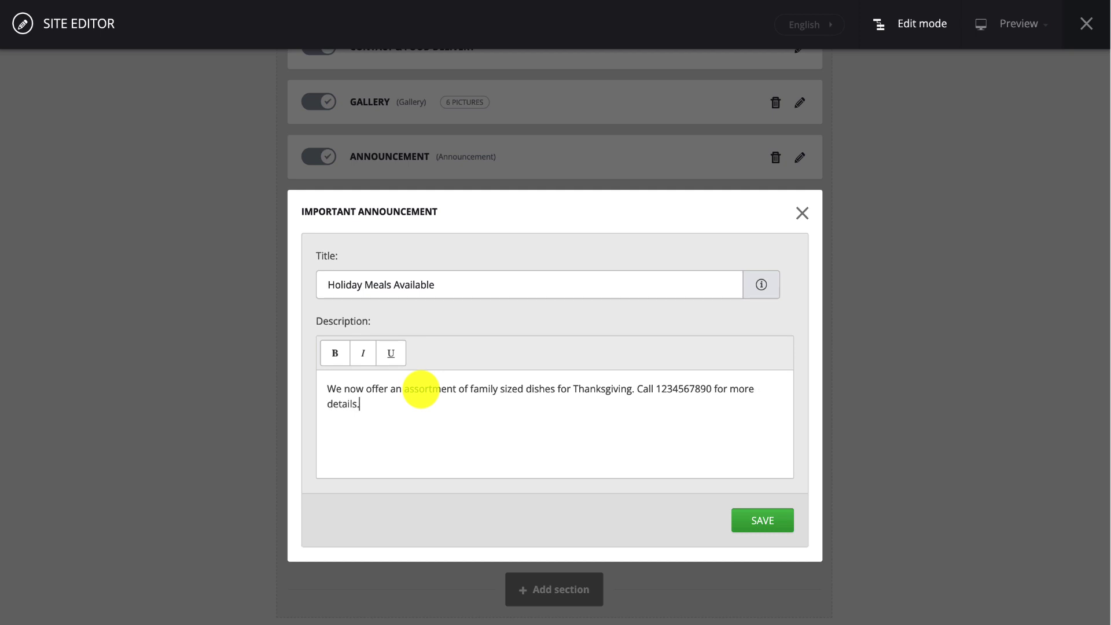
left_click(774, 520)
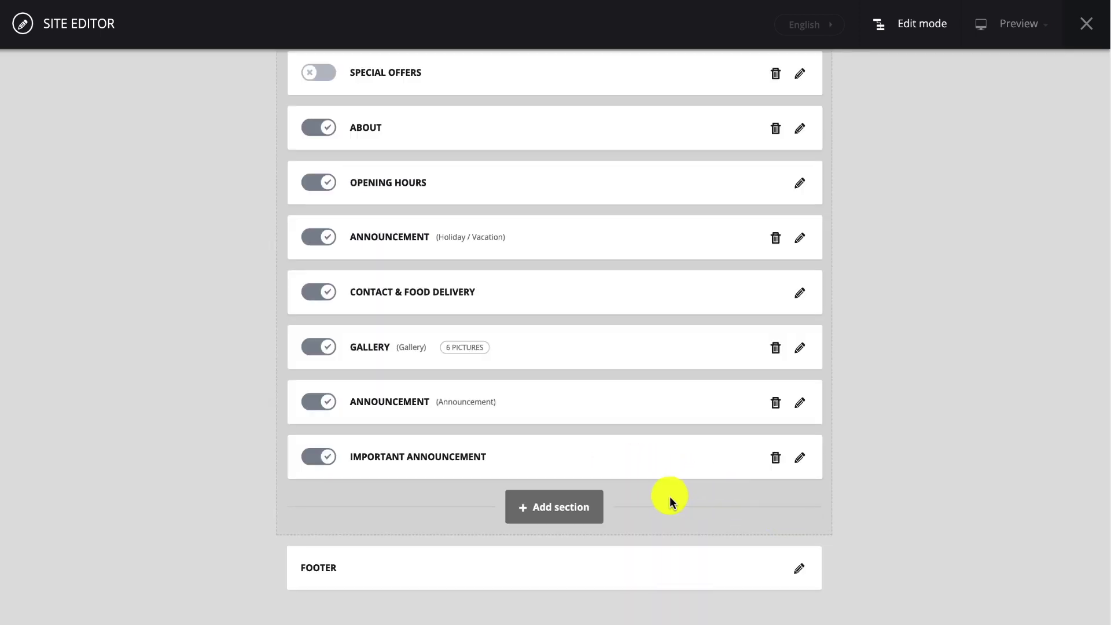
Add a Certificates section below the important announcement
left_click(588, 507)
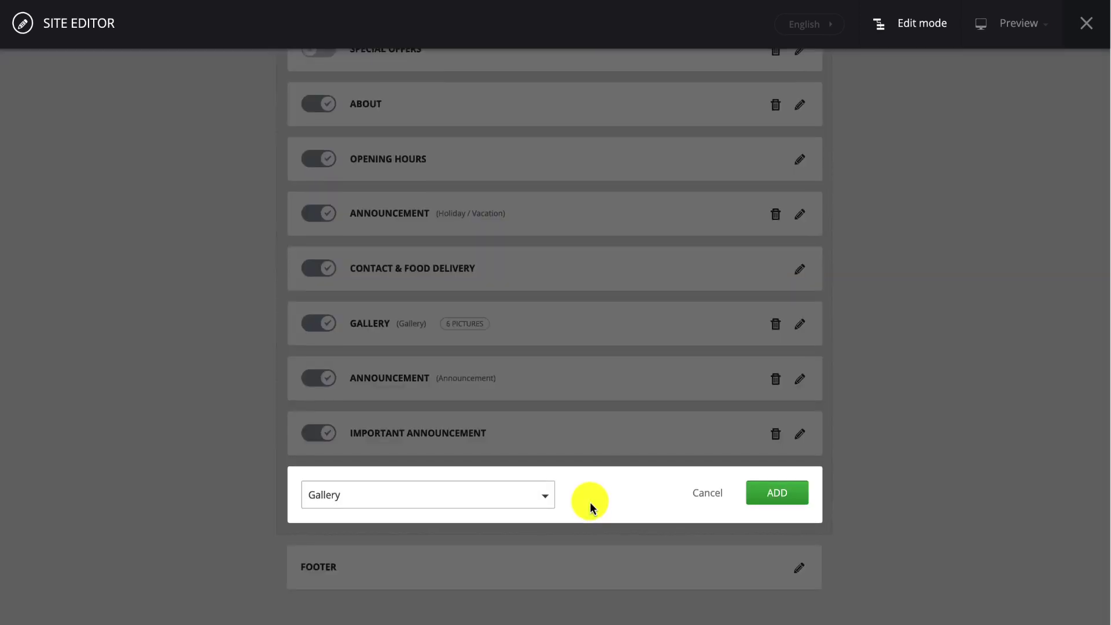
left_click(548, 501)
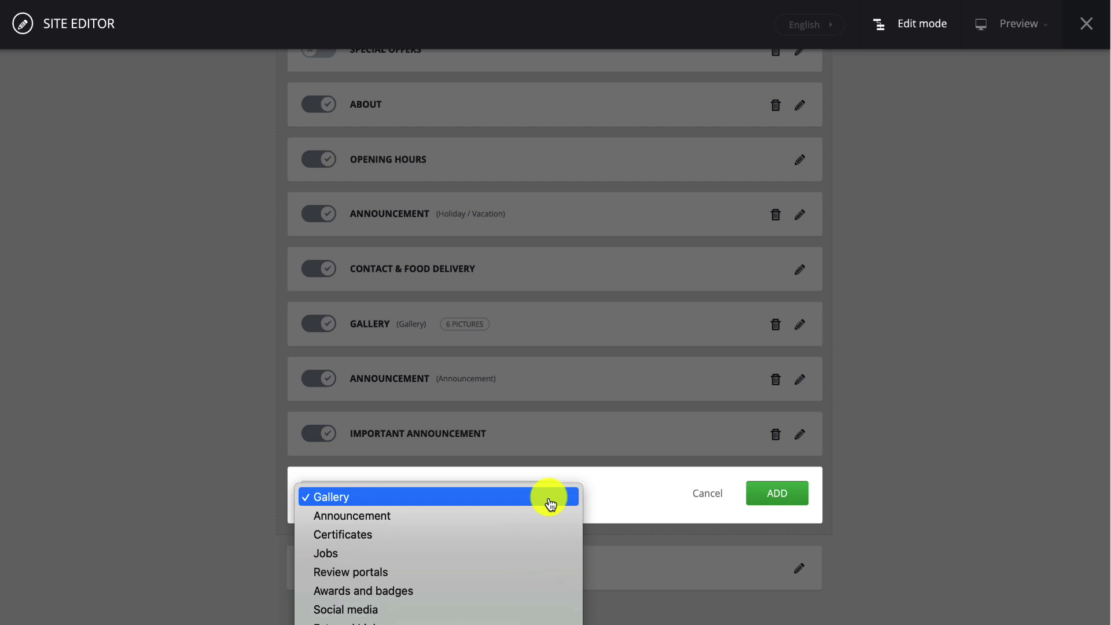
left_click(531, 538)
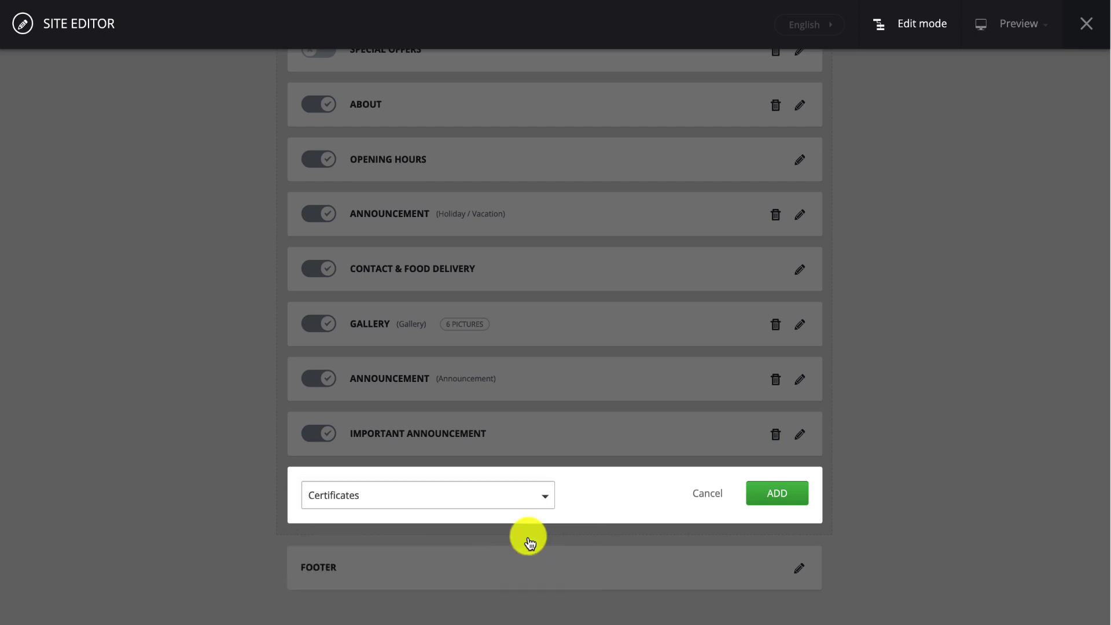
left_click(777, 495)
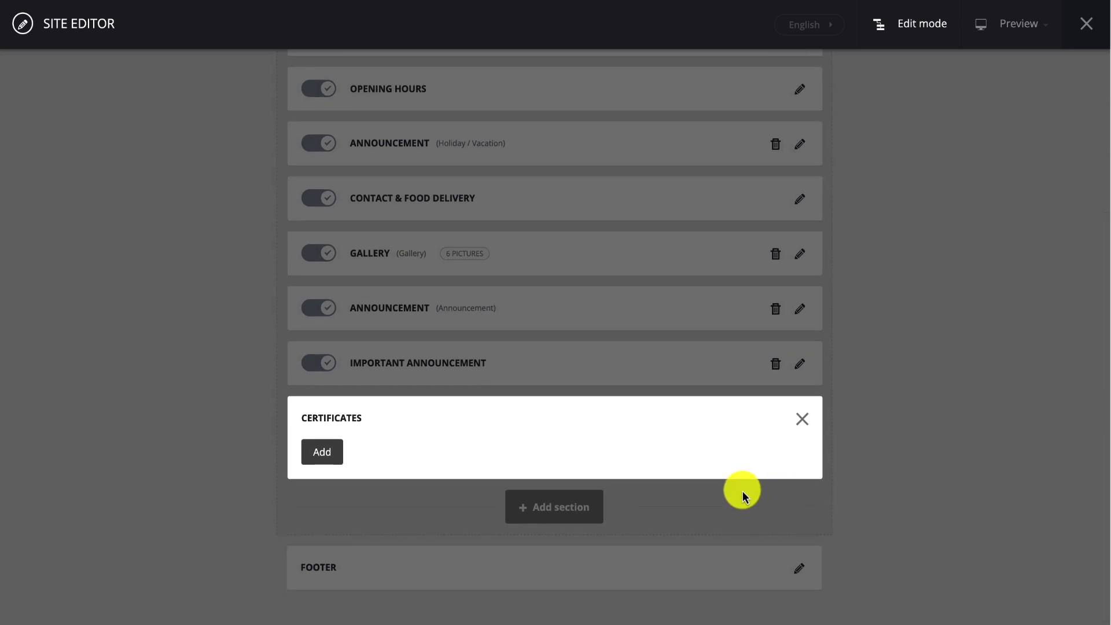
Add a certificate of type Liquor license, upload Liquor License.png from the Permits folder as its file, and save it
left_click(325, 453)
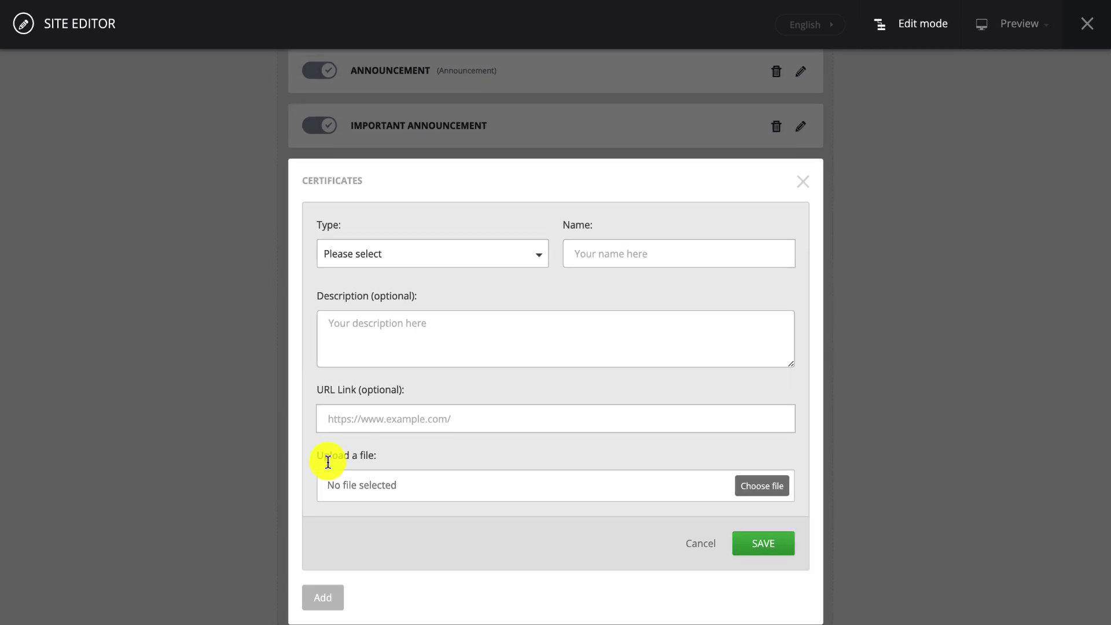
left_click(533, 260)
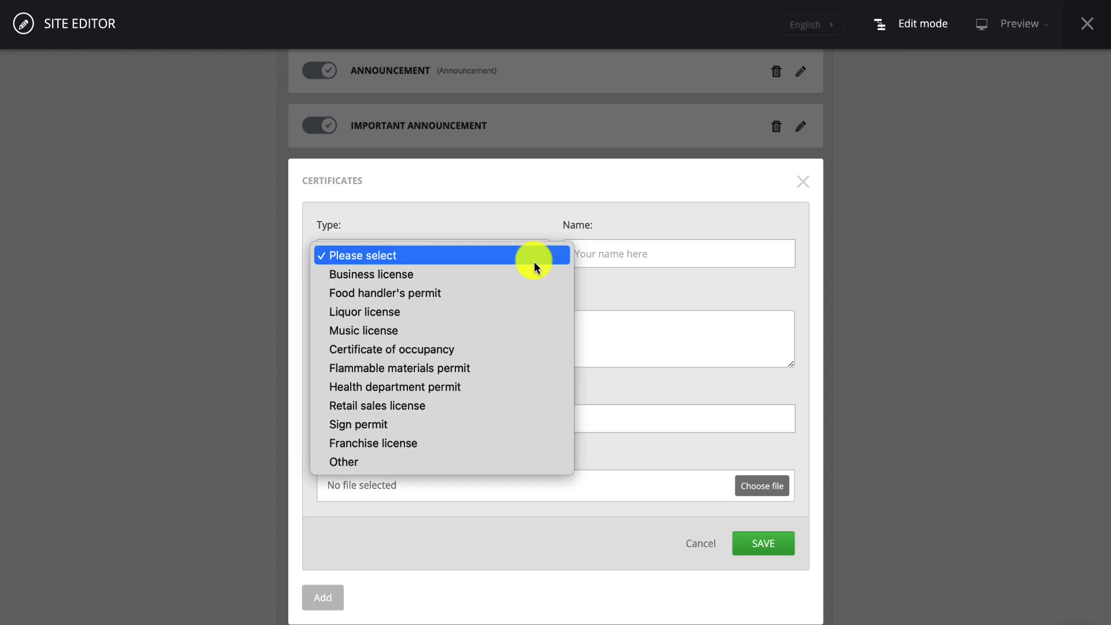
left_click(513, 311)
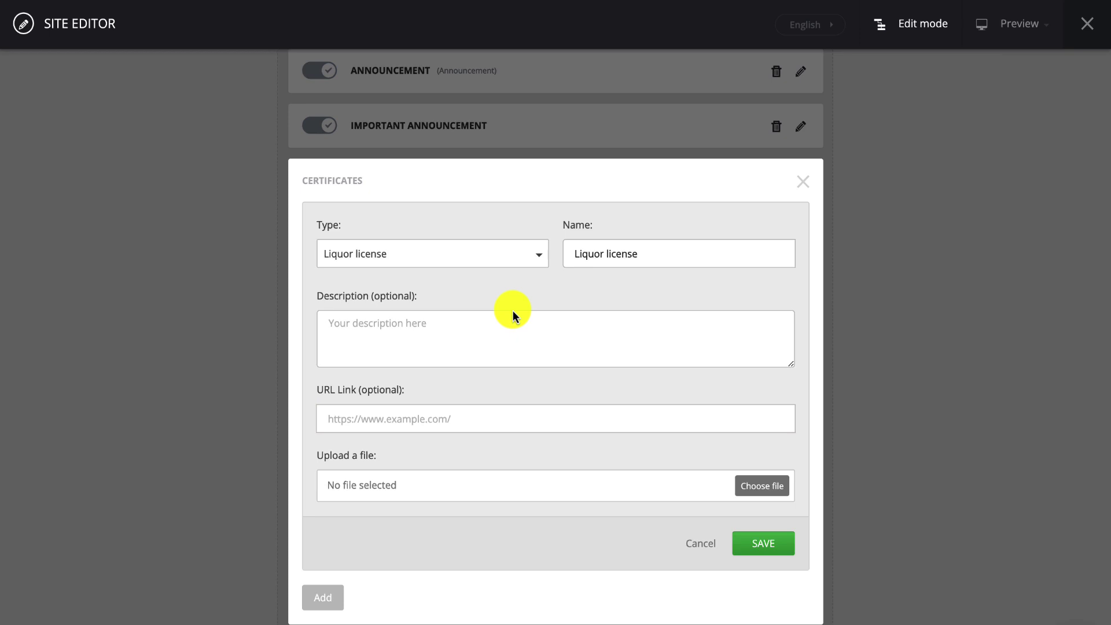
left_click(758, 488)
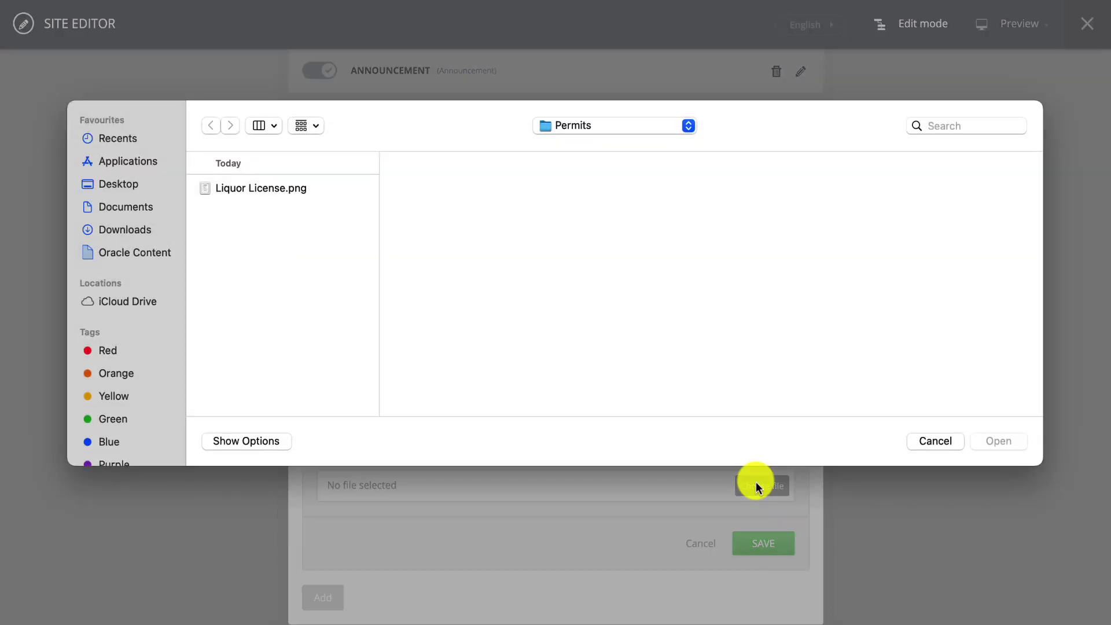
left_click(303, 190)
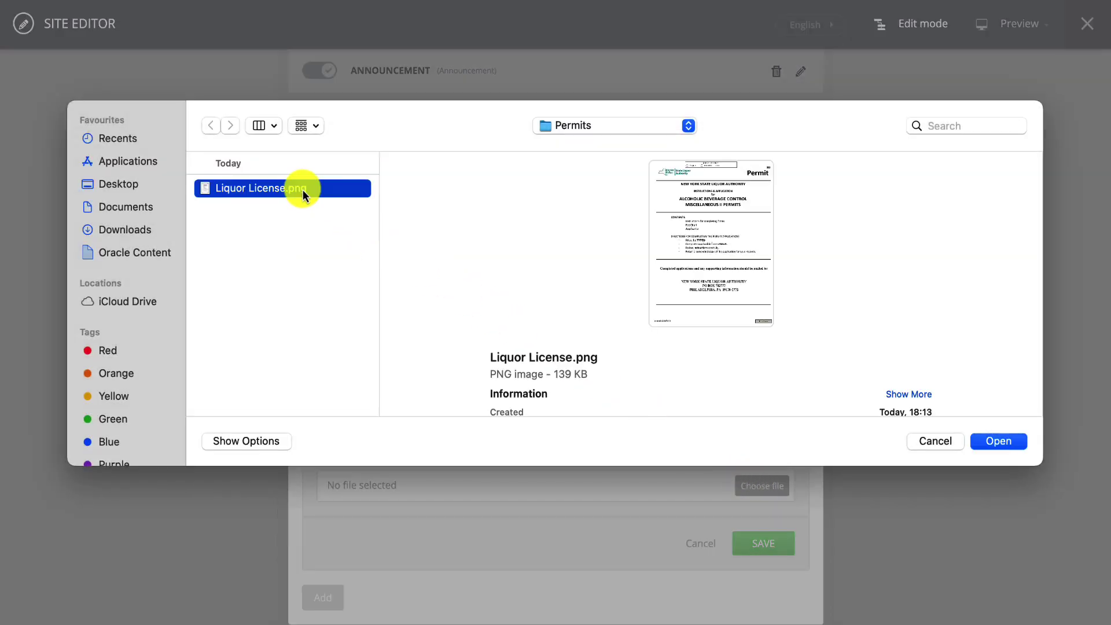
left_click(1001, 443)
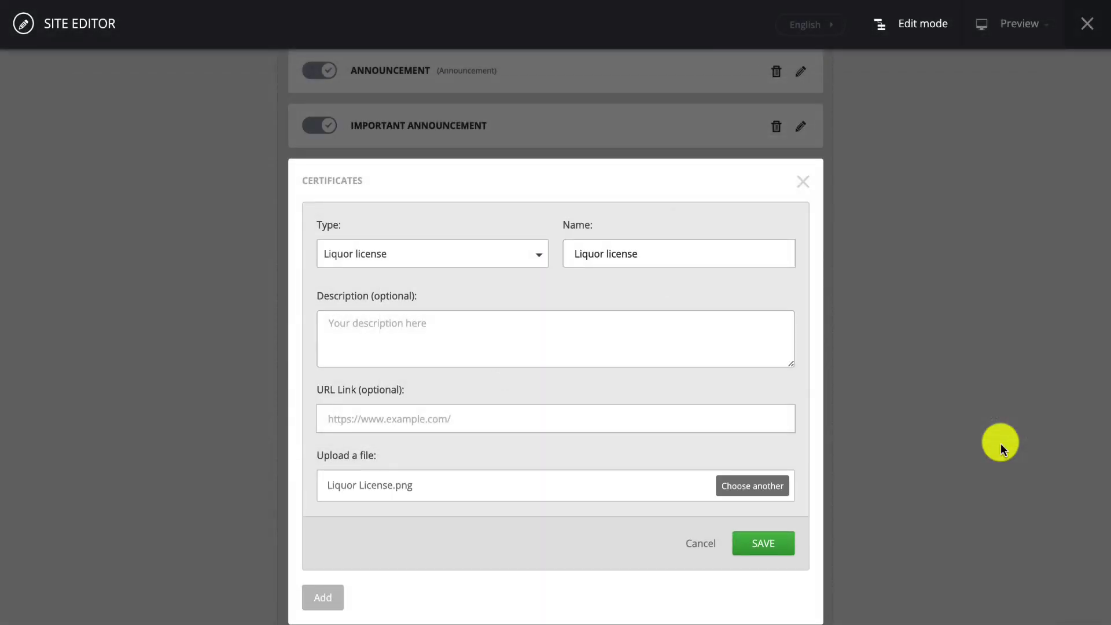
left_click(773, 547)
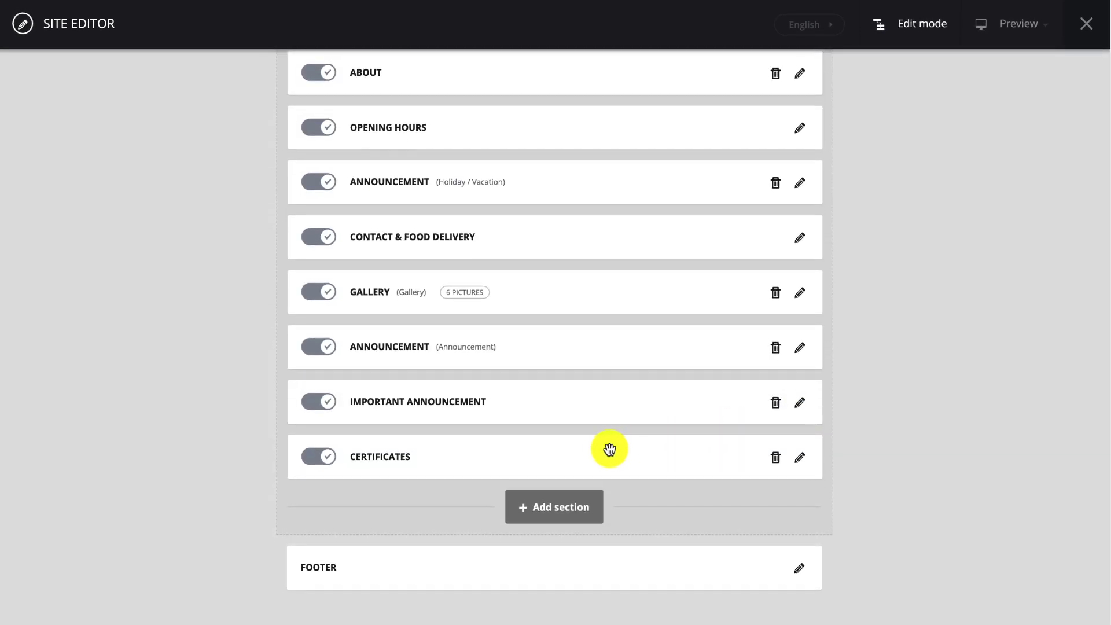
Add a Jobs section below the Certificates section
left_click(567, 507)
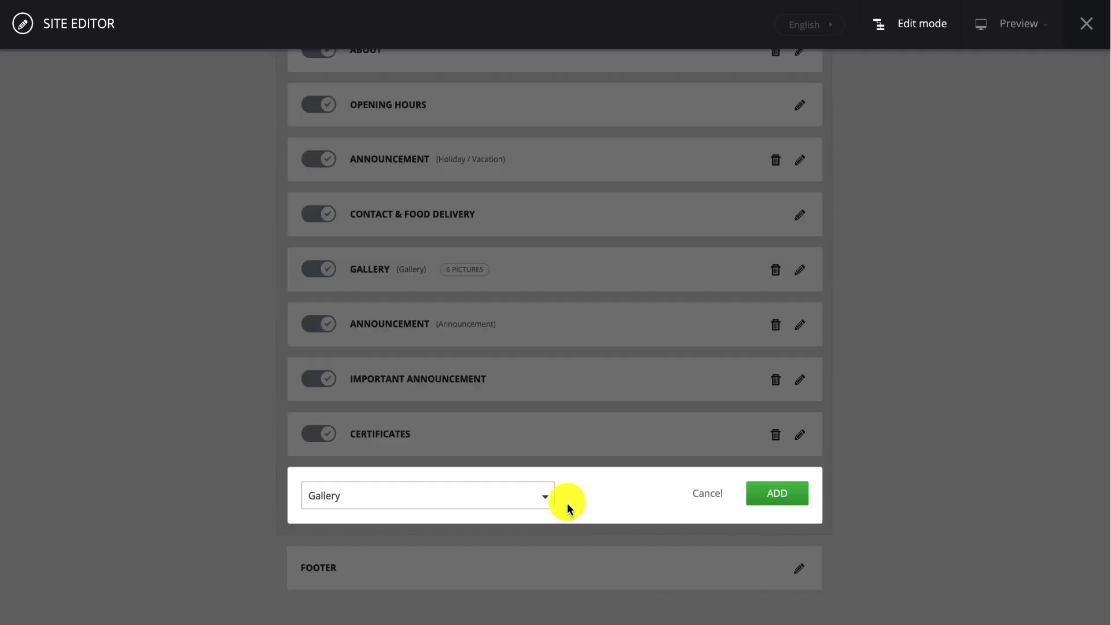
left_click(546, 498)
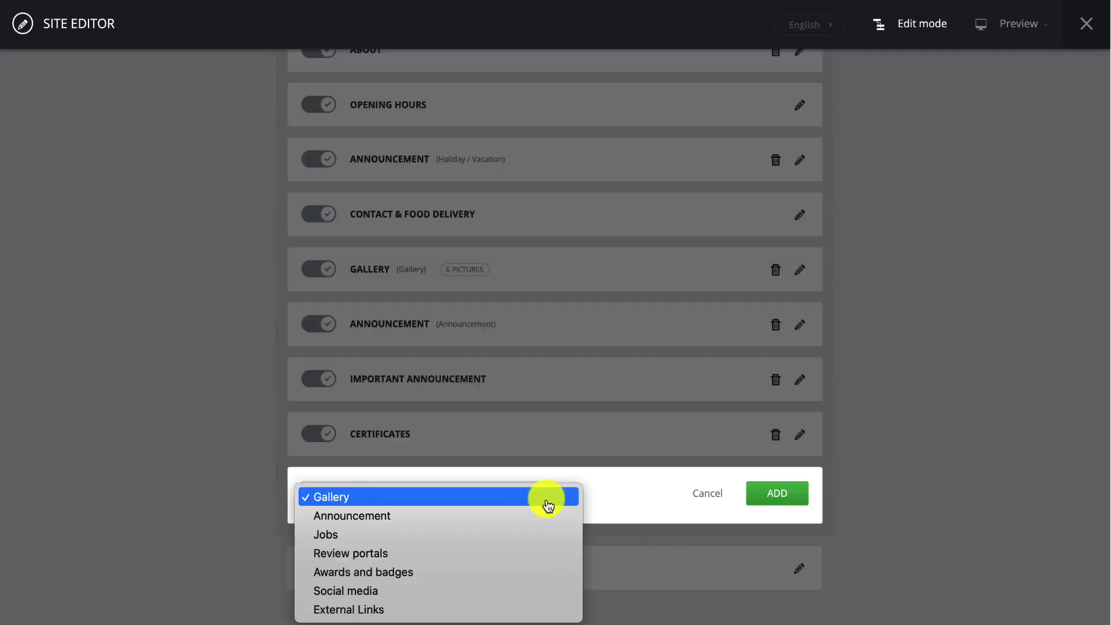
key("Down")
left_click(532, 527)
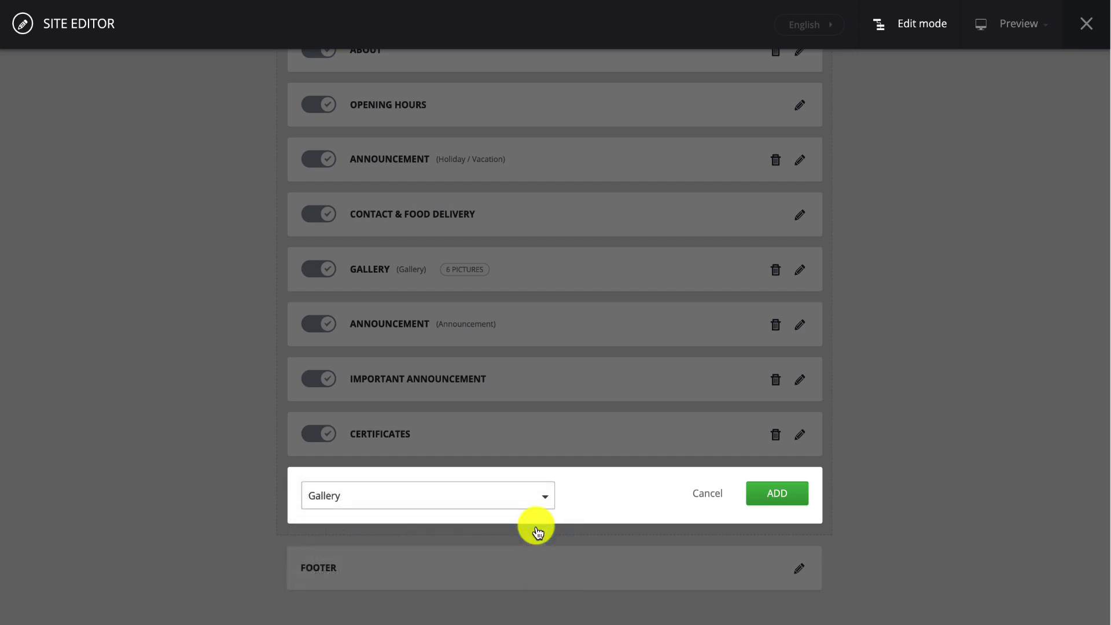
left_click(780, 496)
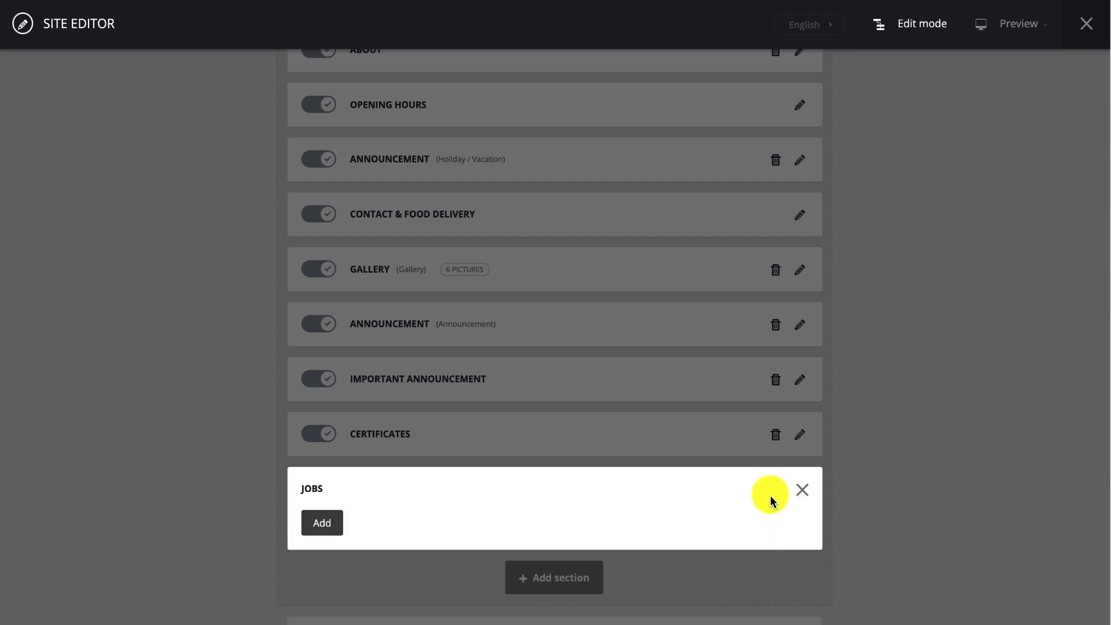
Create a new job entry in the Jobs section with the type Head Chef
left_click(322, 523)
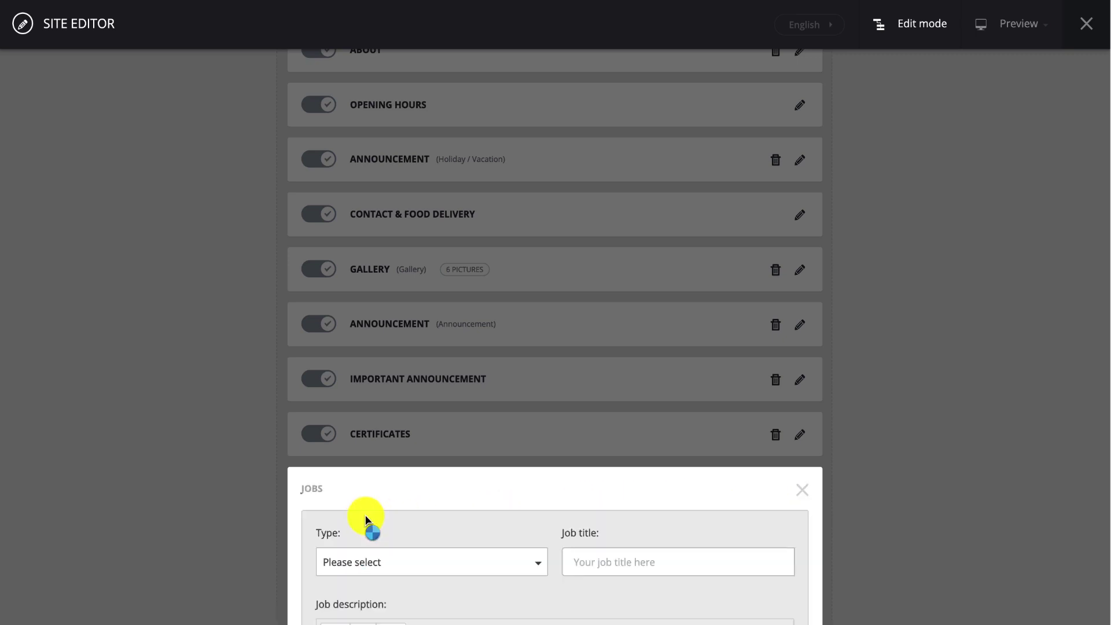
scroll(366, 519, "down", 5)
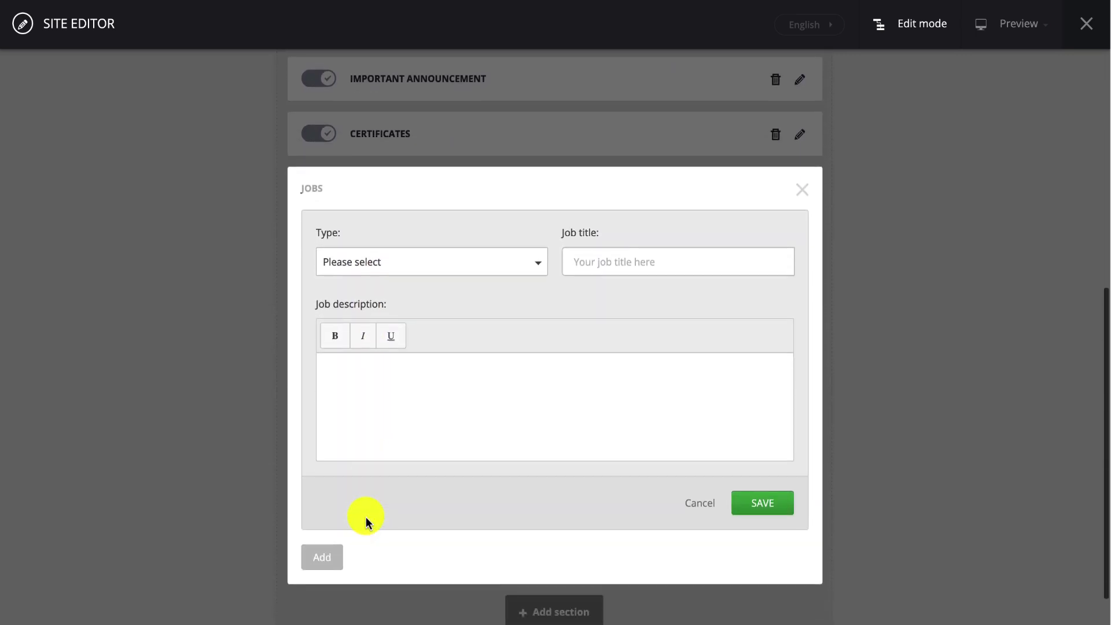
left_click(538, 267)
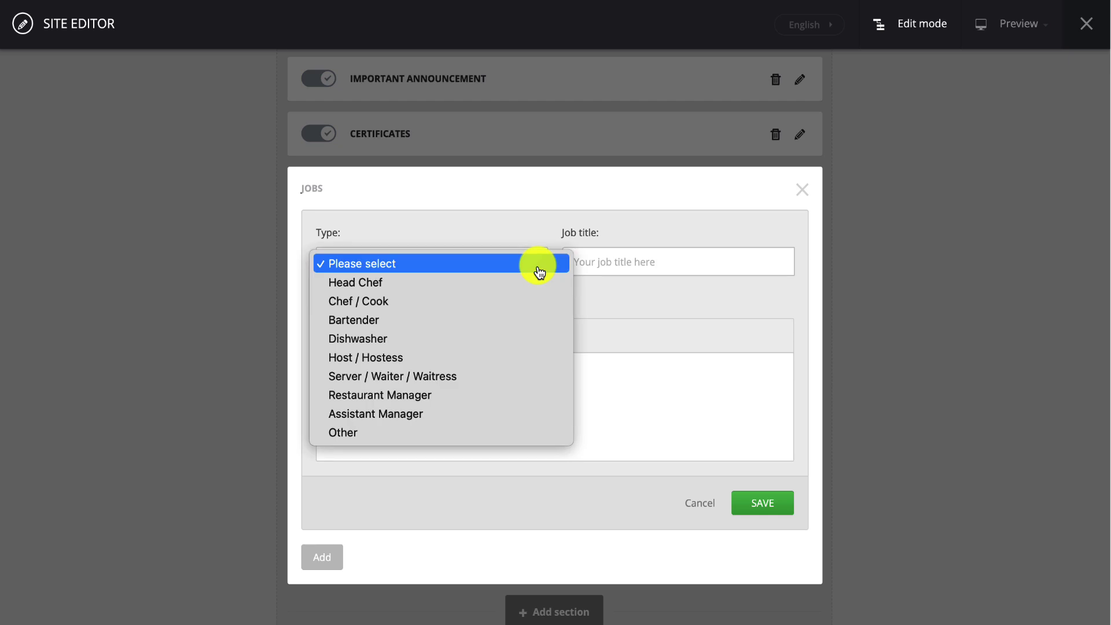
key("Down")
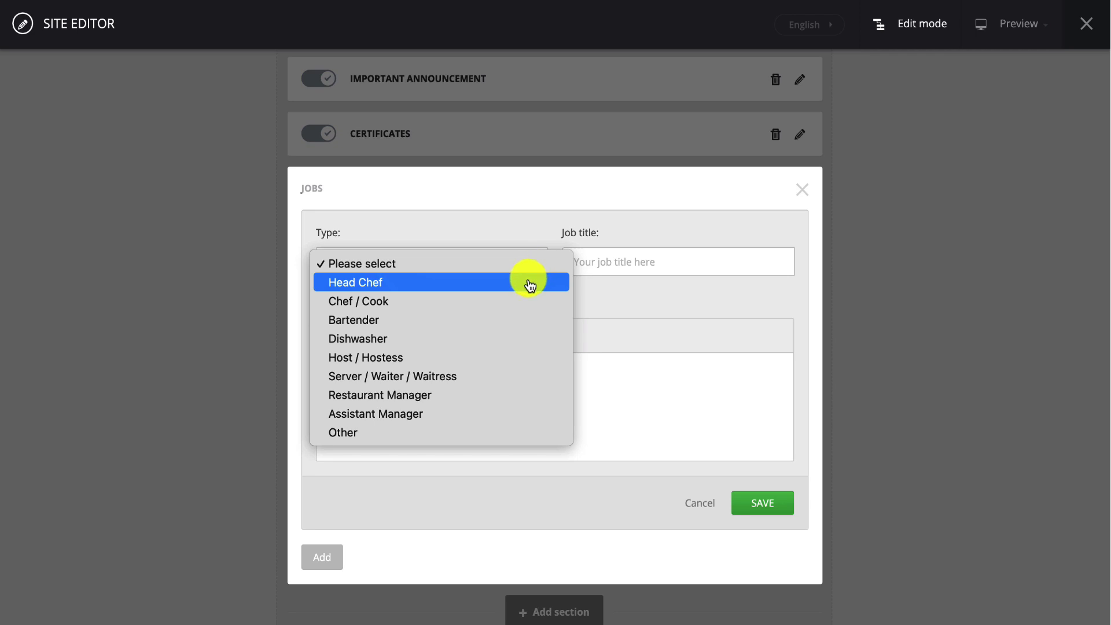
left_click(530, 283)
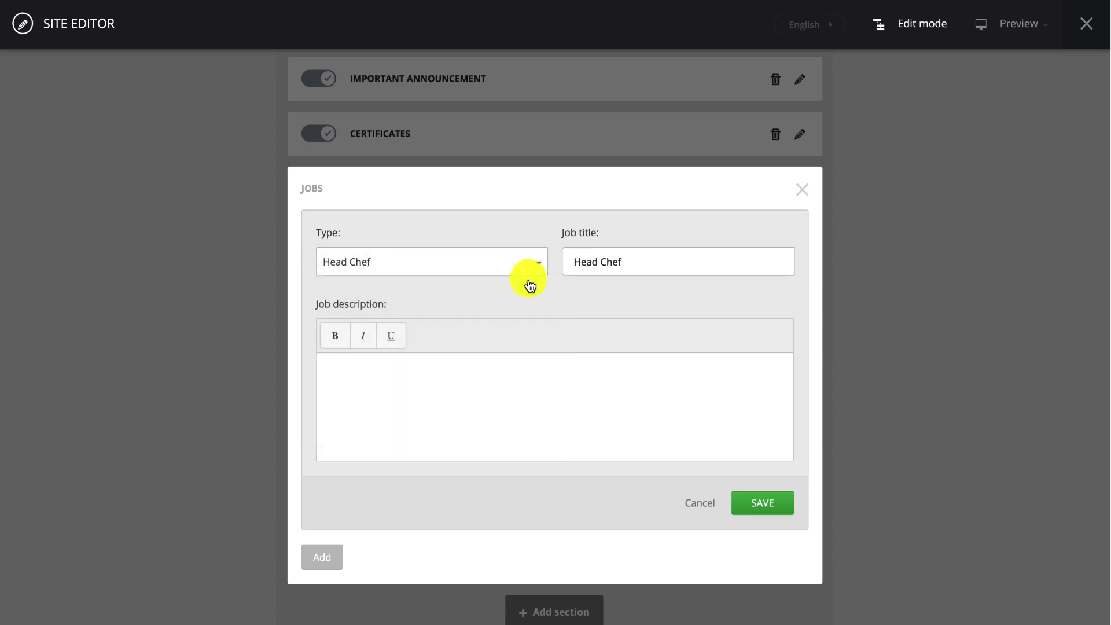
Fill the Head Chef job description with the Pronto introduction, ideal candidate requirements and salary text, bold its Job description heading, and save the entry
left_click(407, 380)
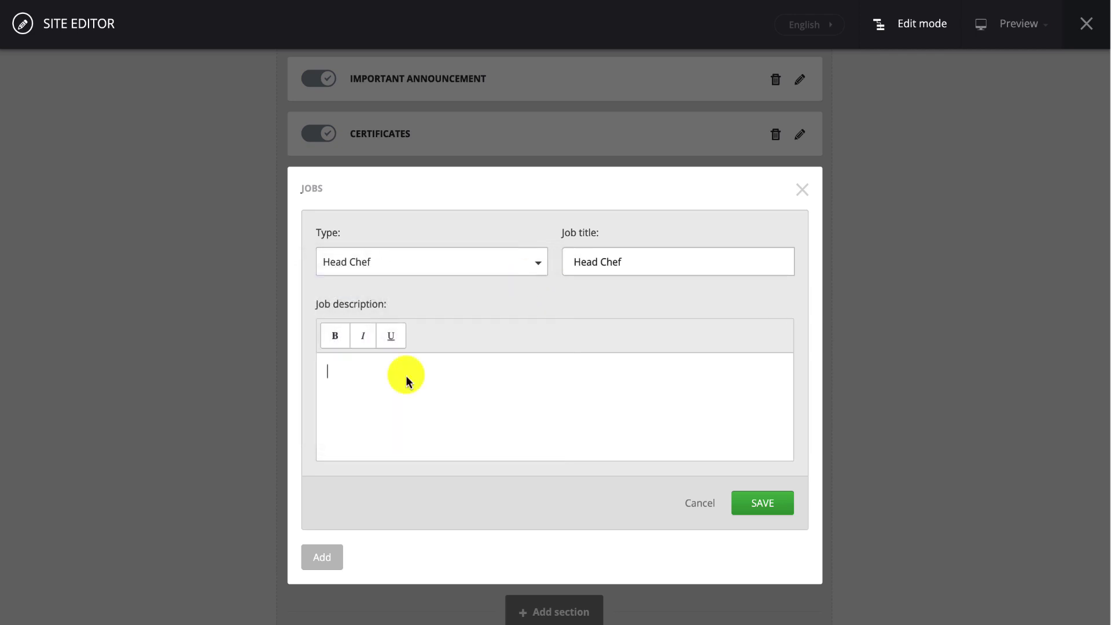
type("Job description At Pronto we maintain a high and consistent standard of food. Our customers are the most important part of our business and we do our best to make sure that their visit will be a pleasant one. We are now recruiting for chefs of all grades The ideal candidates will be • HACCP trained • Have relevant experience • Passionate about creating great food • Meticulous about attention to detail and in relation to food service (quality, portion size, presentation and consistency) • Be highly motivated and flexible • Proactive in important areas such as health and safety and food hygiene Salary Dependent on experience. Very competitive salary for the right candidate")
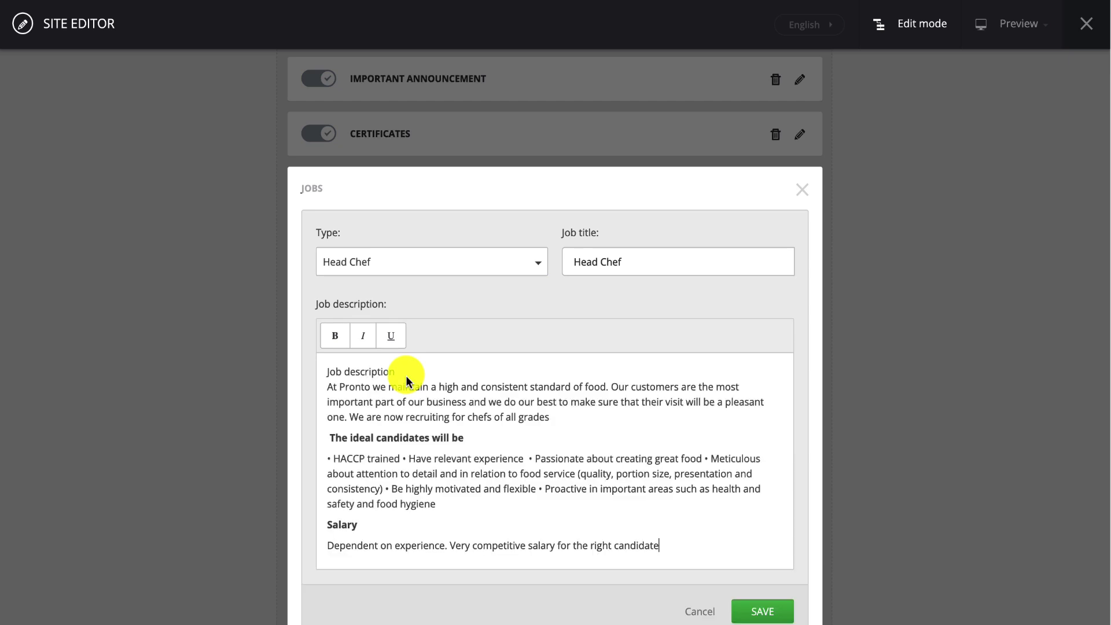
left_click_drag(395, 372, 377, 377)
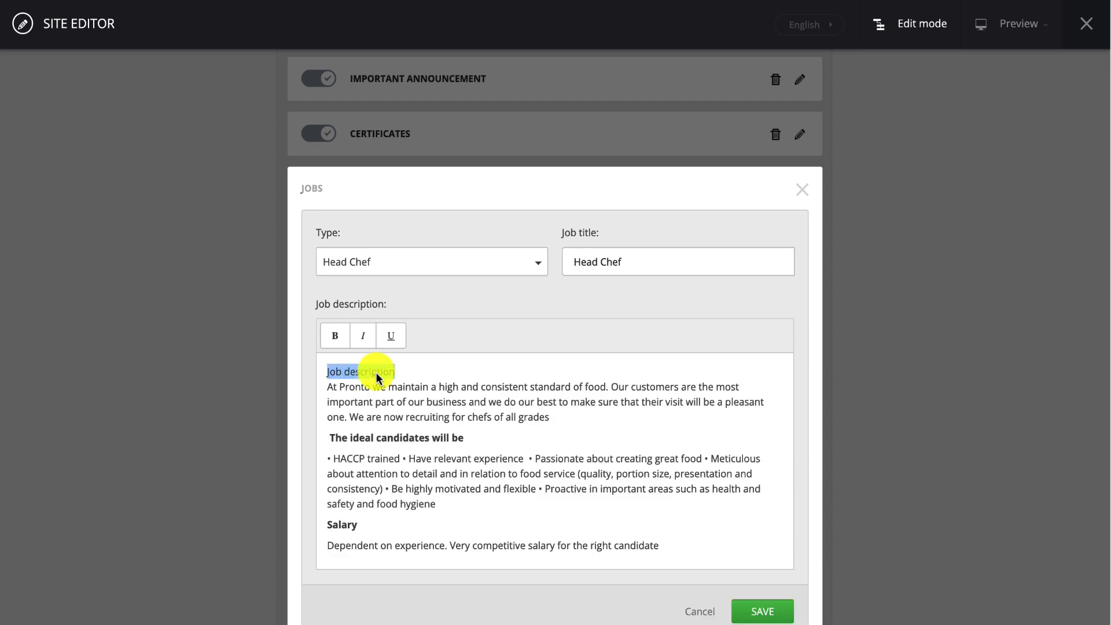
key("ctrl+b")
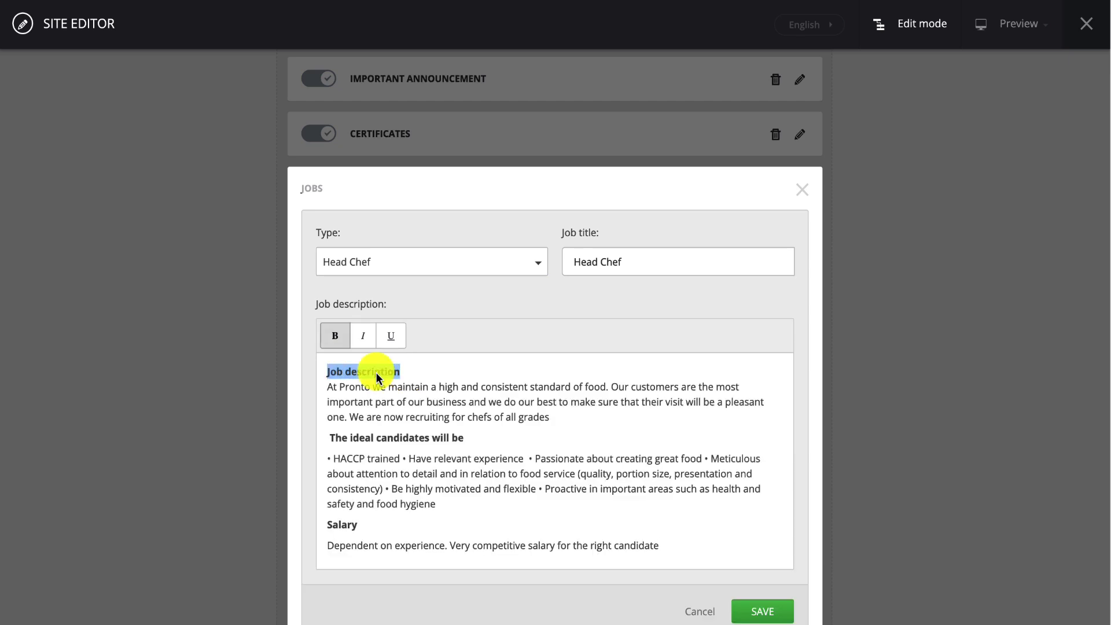
left_click(758, 613)
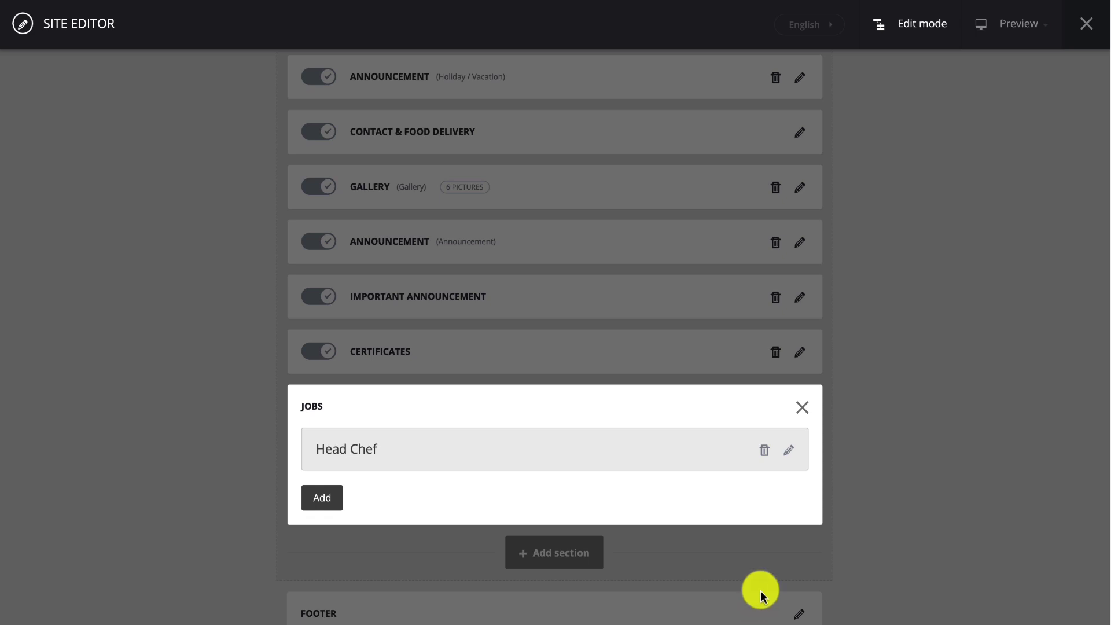
left_click(801, 408)
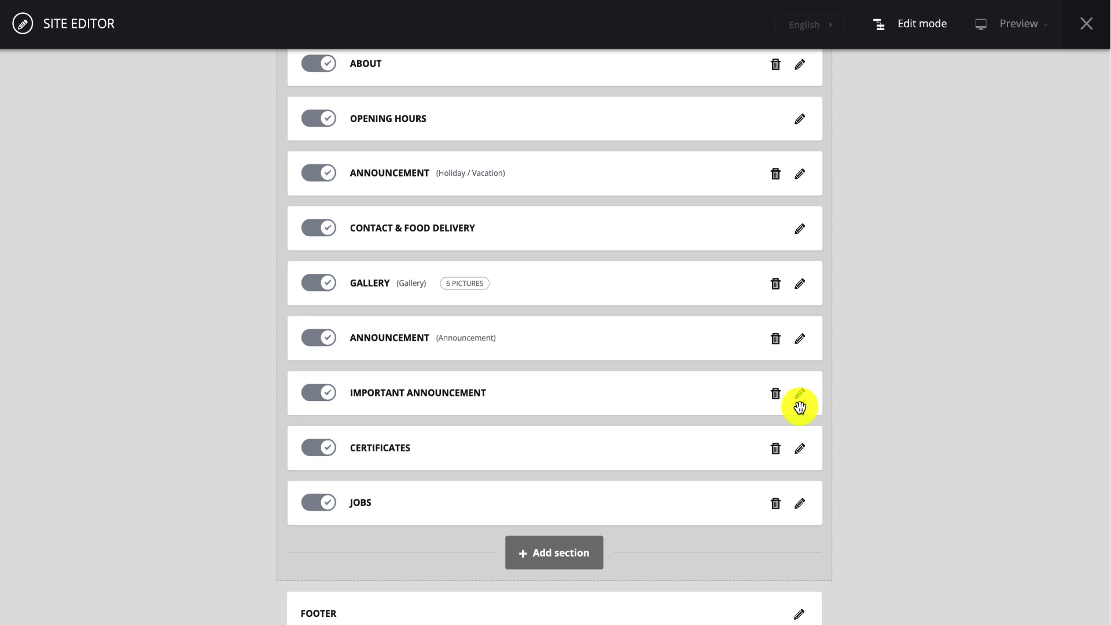
Add a Review portals section below the Jobs section
left_click(564, 549)
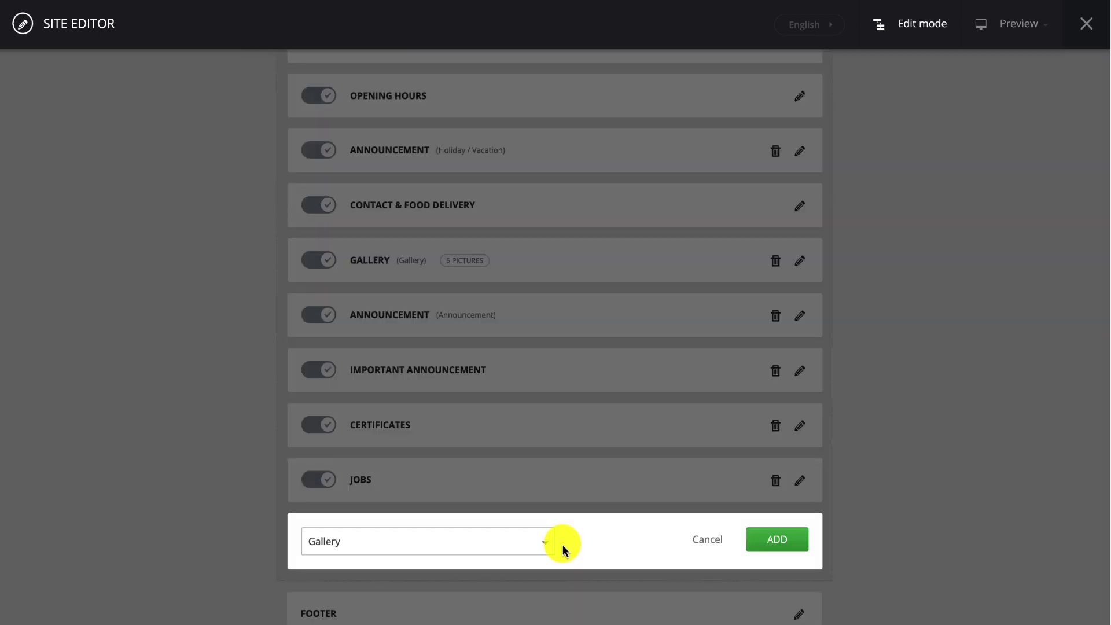
left_click(545, 548)
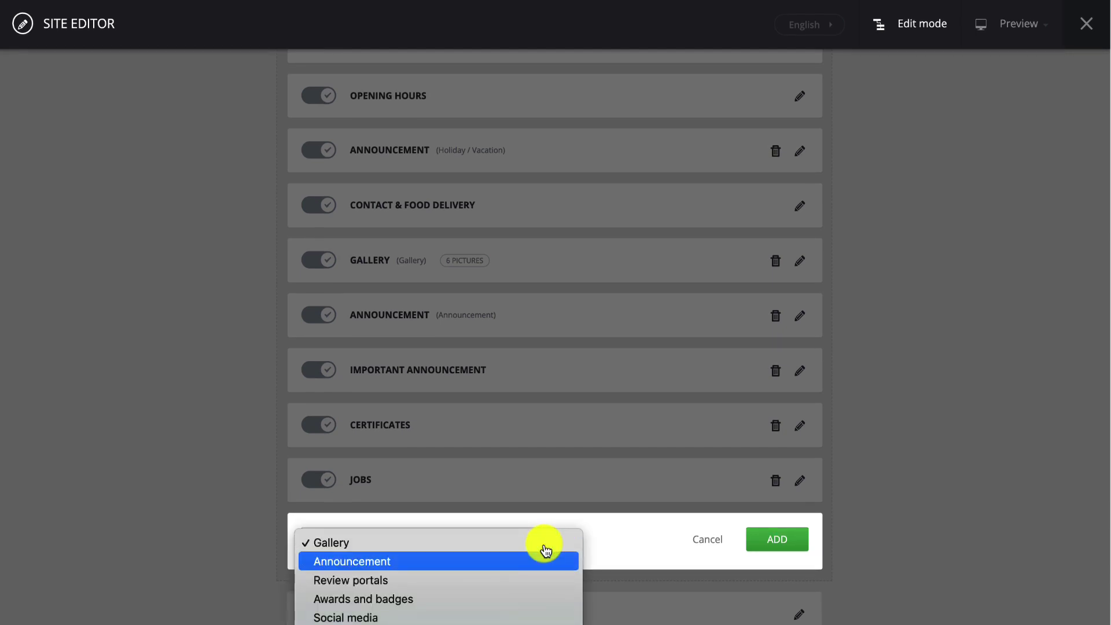
left_click(536, 580)
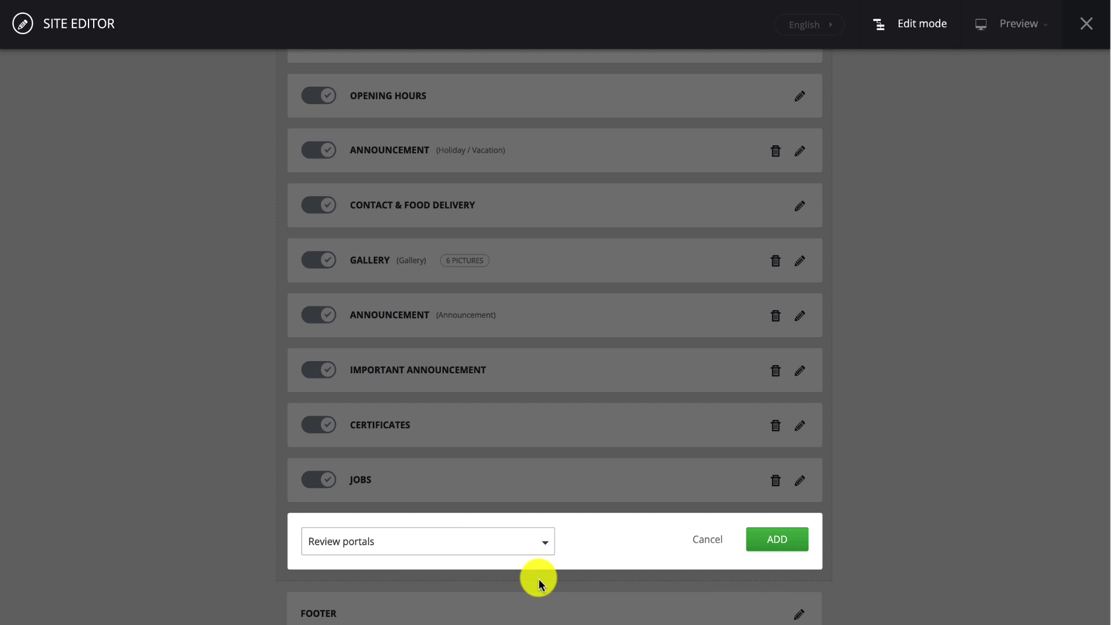
left_click(791, 542)
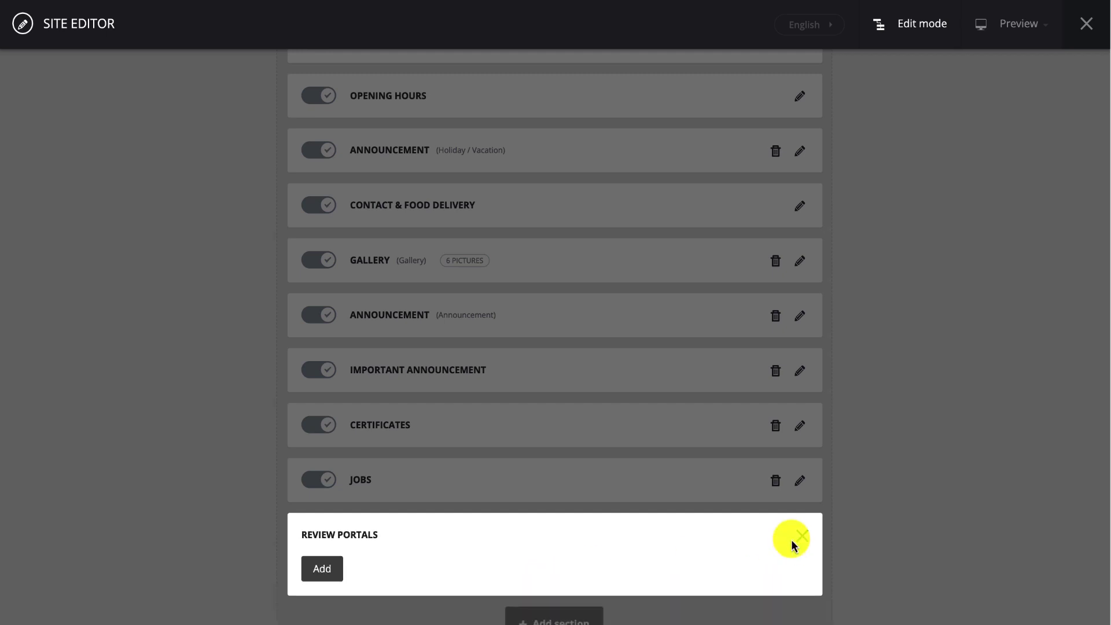
Add Tripadvisor as a review portal with the profile URL ending ProntoRestaurantNYC, and save it
left_click(324, 568)
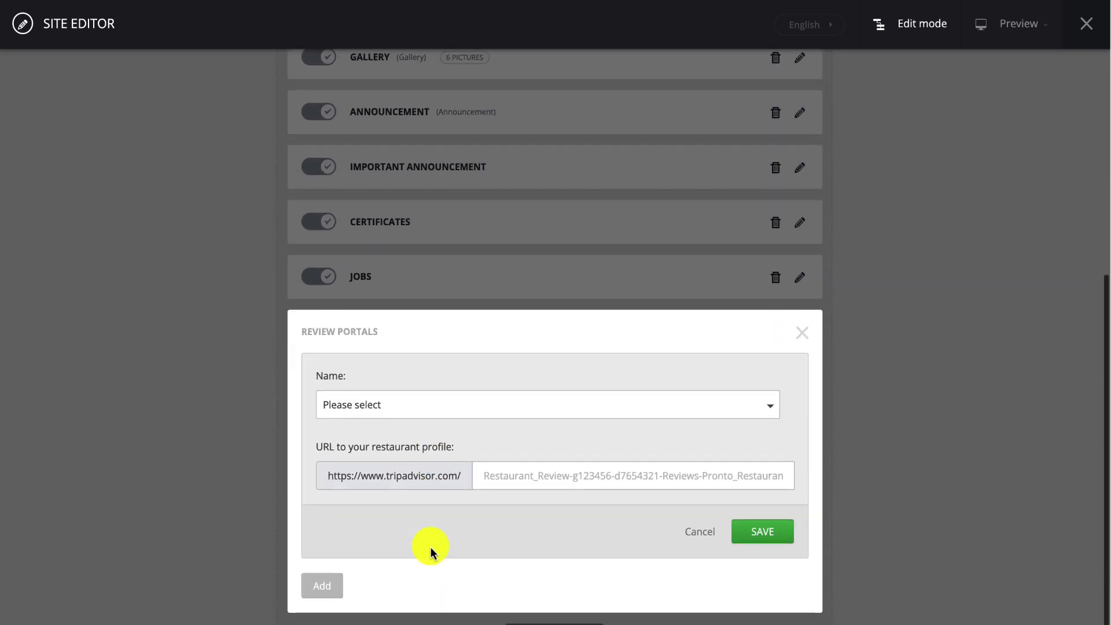
left_click(773, 408)
left_click(723, 426)
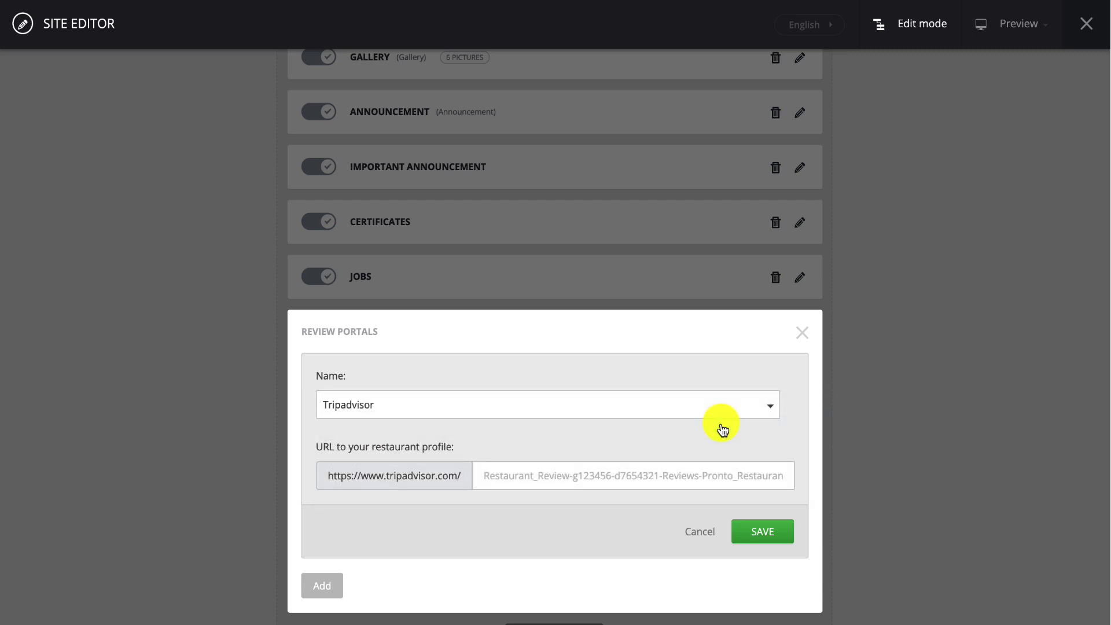
left_click(560, 474)
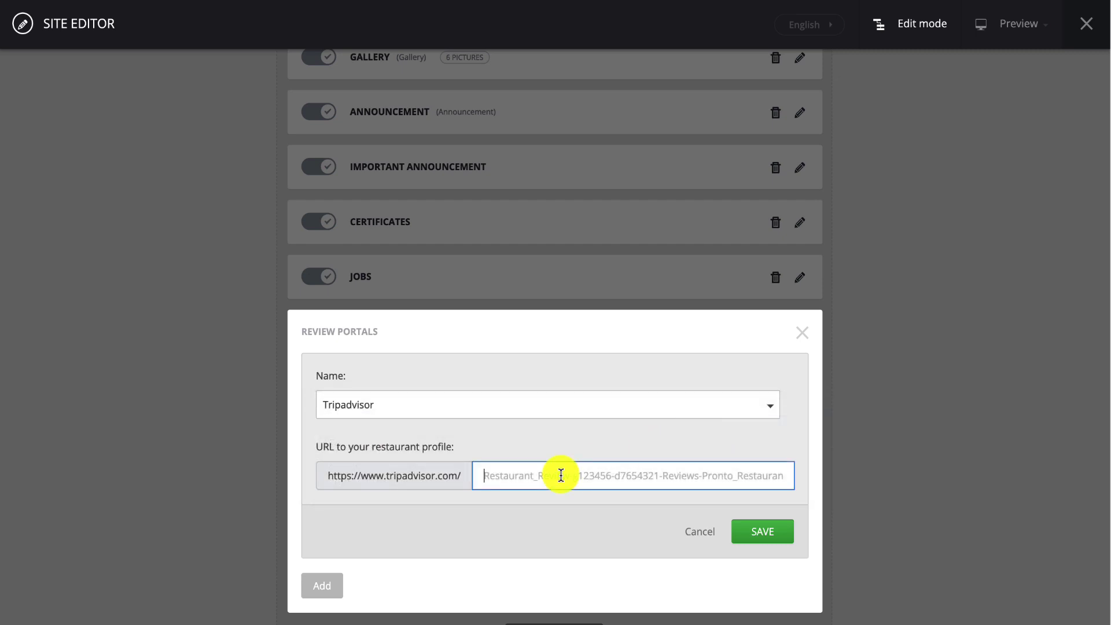
type("ProntoRest")
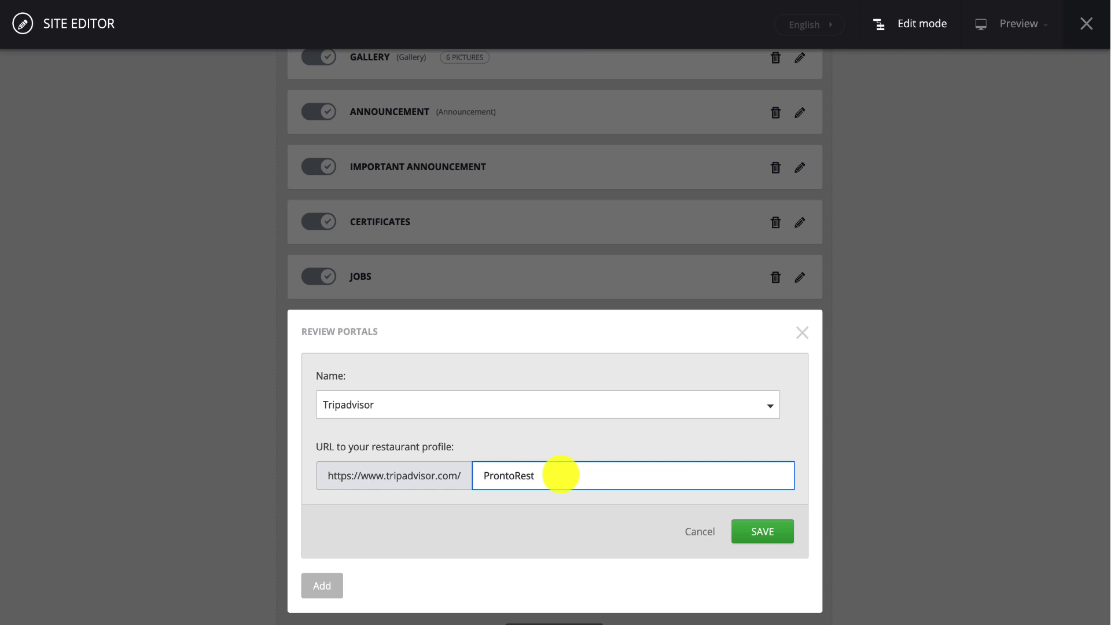
type("aurantNYC")
left_click(761, 528)
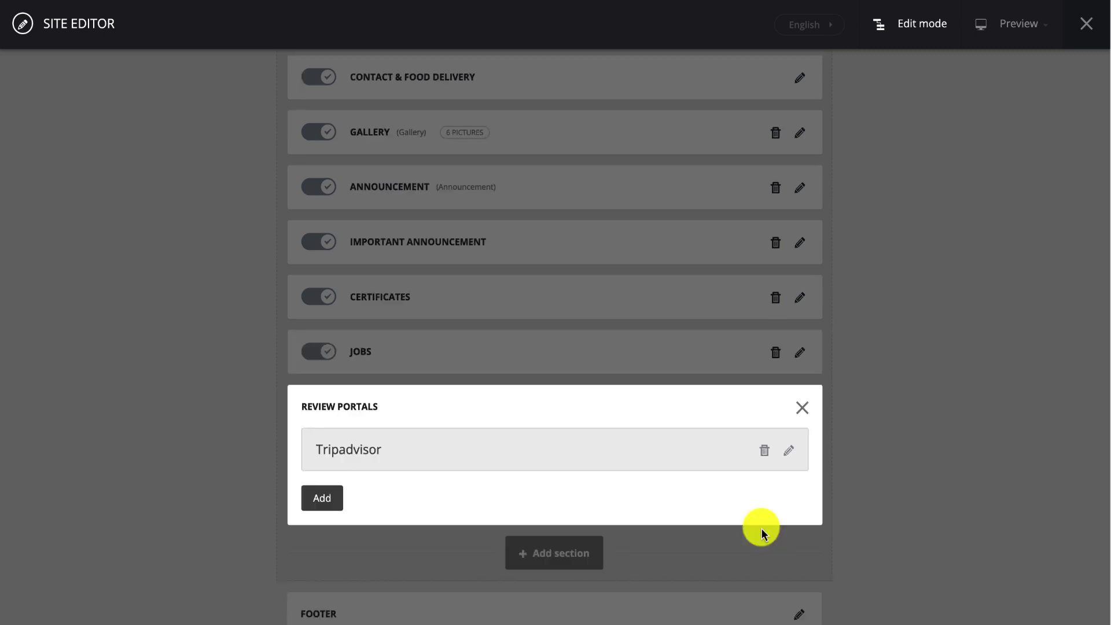
Add Foursquare as a second review portal with the profile URL ending ProntoRestaurant, and save it
left_click(323, 496)
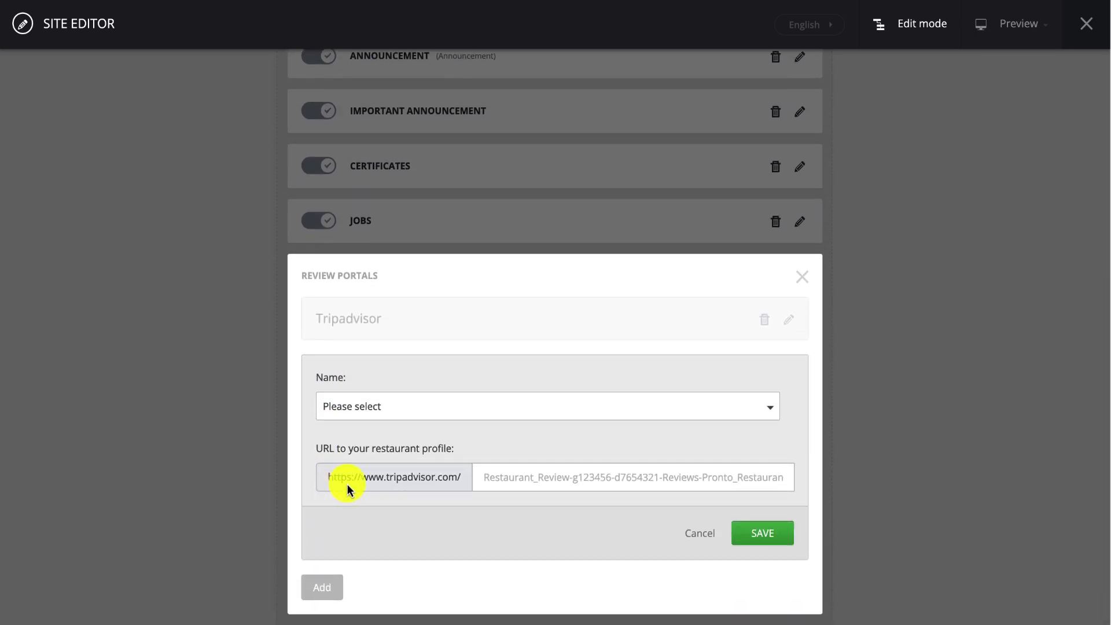
left_click(769, 412)
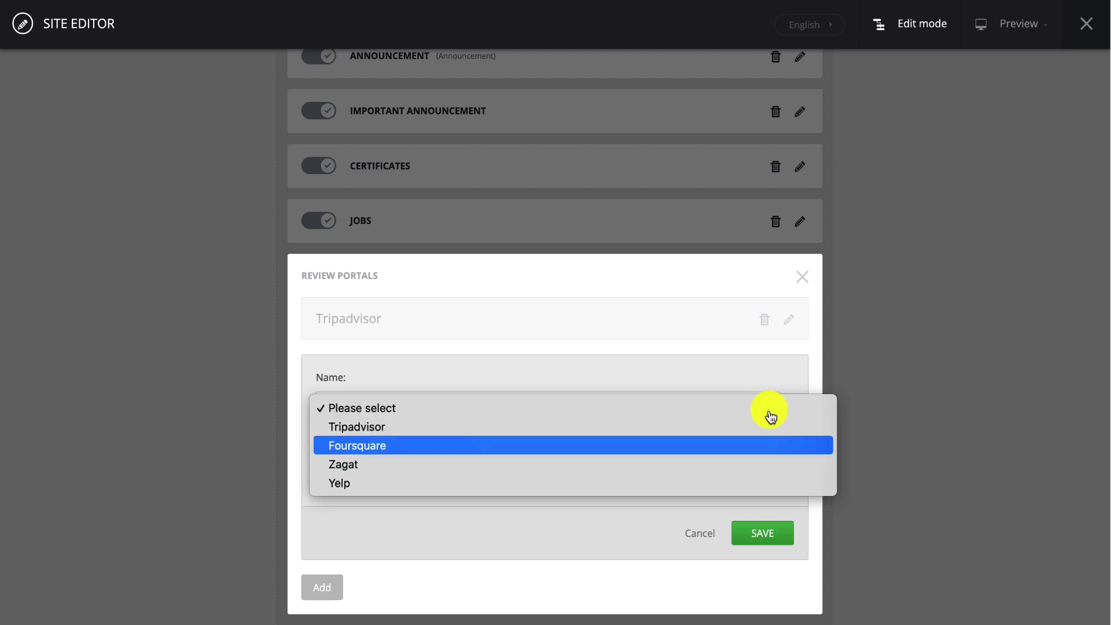
left_click(748, 447)
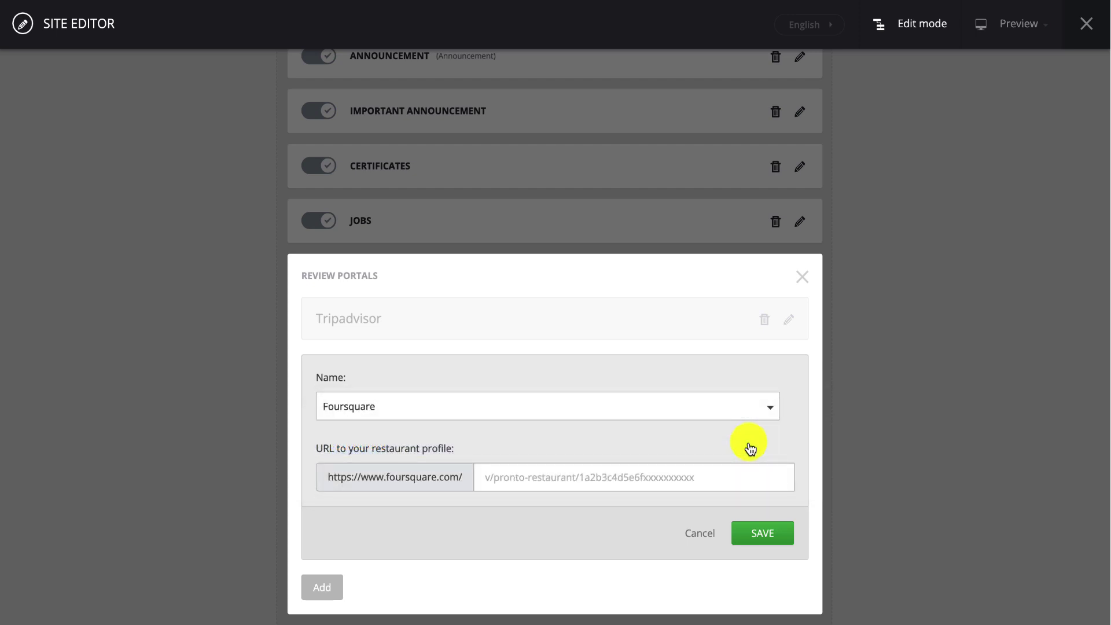
left_click(645, 474)
type("ProntoRestaurant")
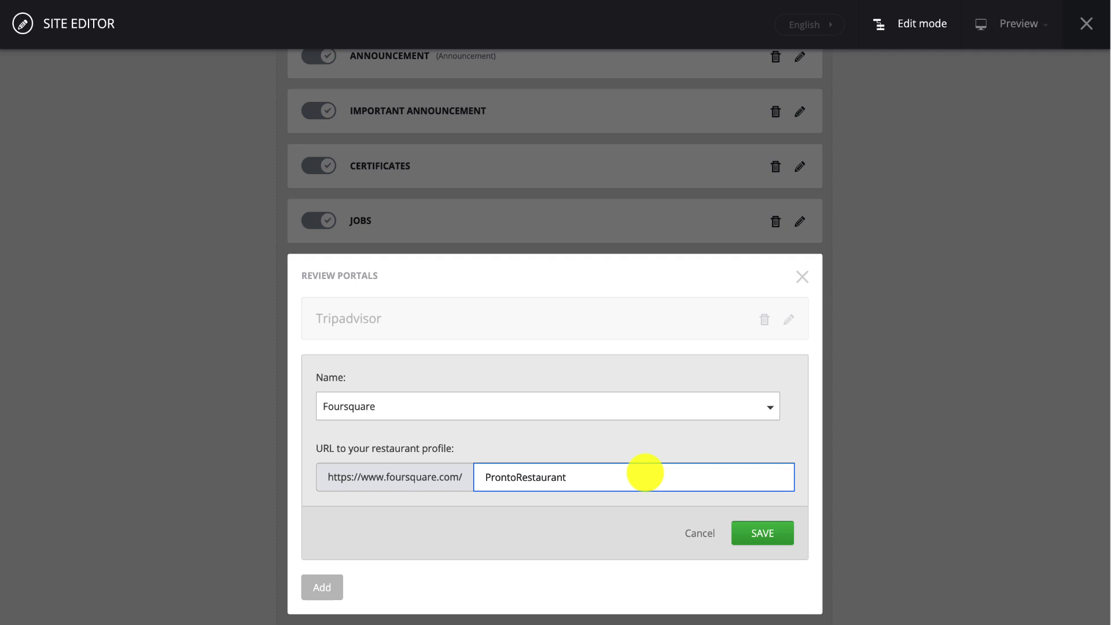
left_click(758, 530)
Add Yelp as a third review portal with the profile URL ending ProntoRestaurantNYC, save it, and close the Review portals section
left_click(328, 490)
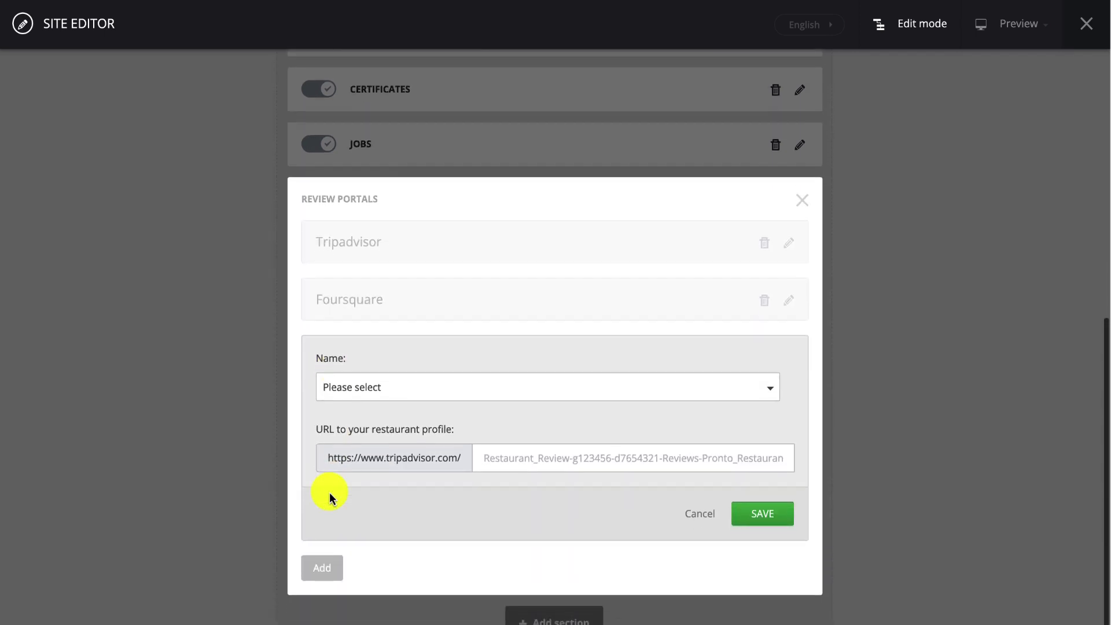
left_click(752, 379)
left_click(740, 415)
left_click(625, 443)
type("ProntoR")
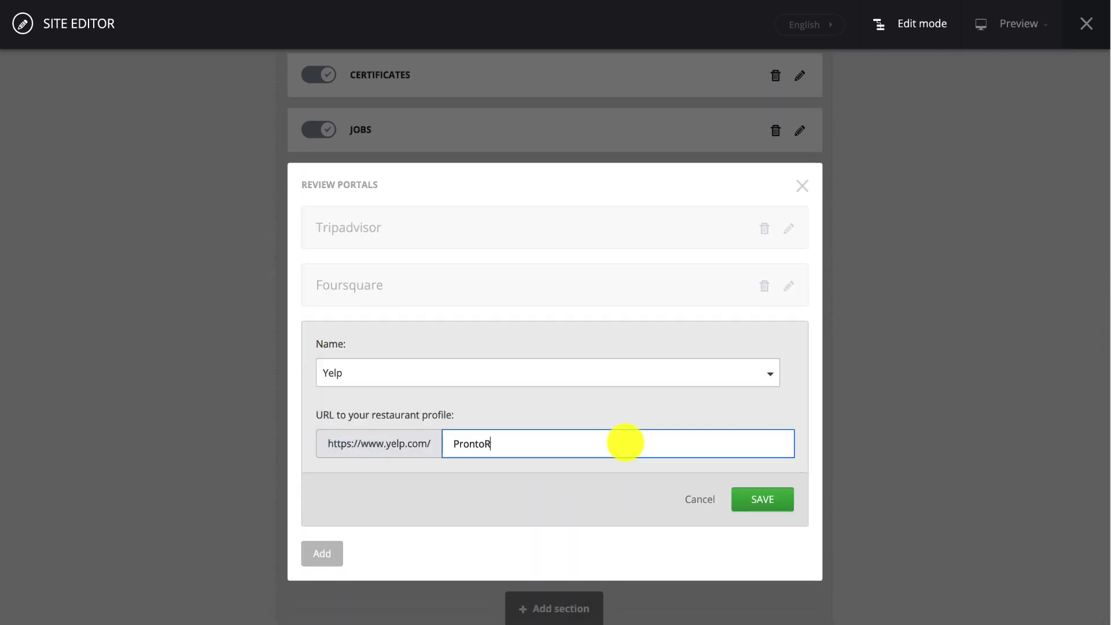
type("estaurantNYC")
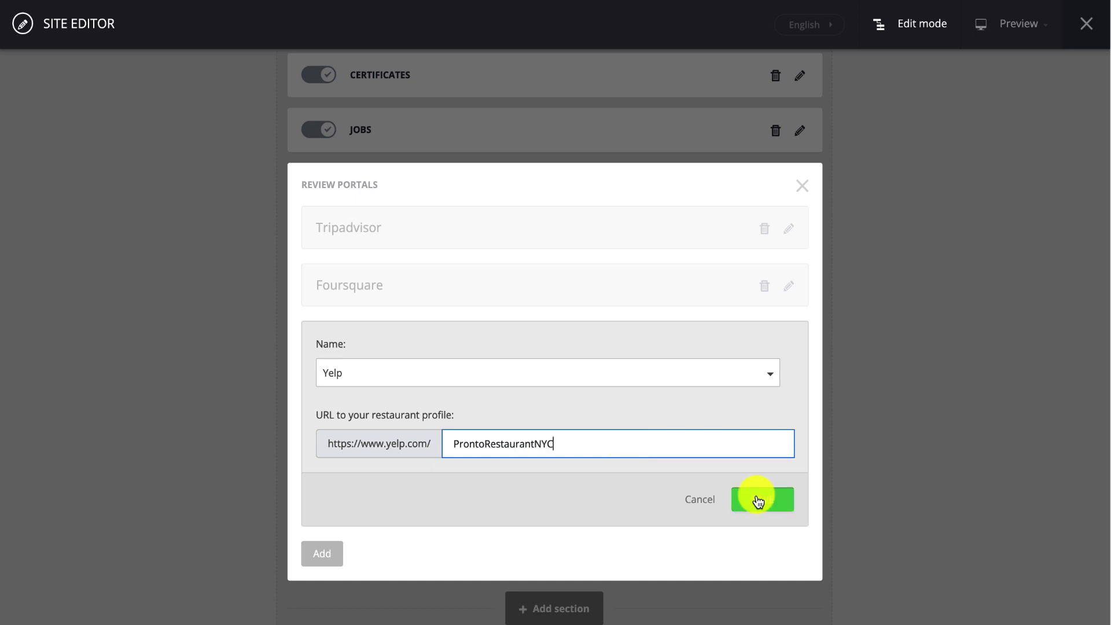
left_click(758, 500)
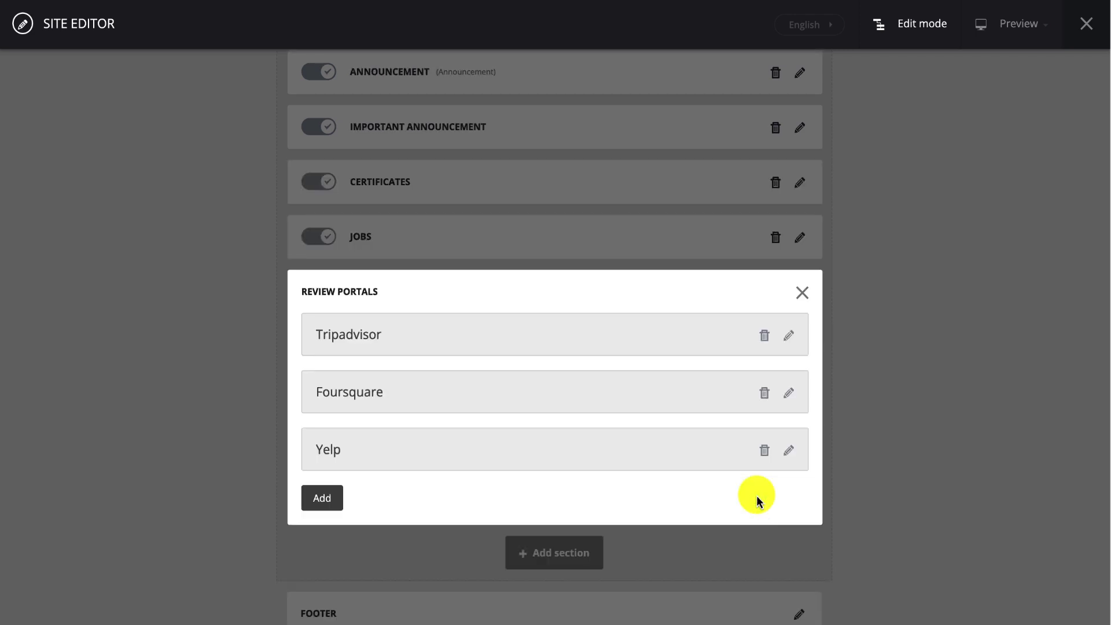
left_click(802, 295)
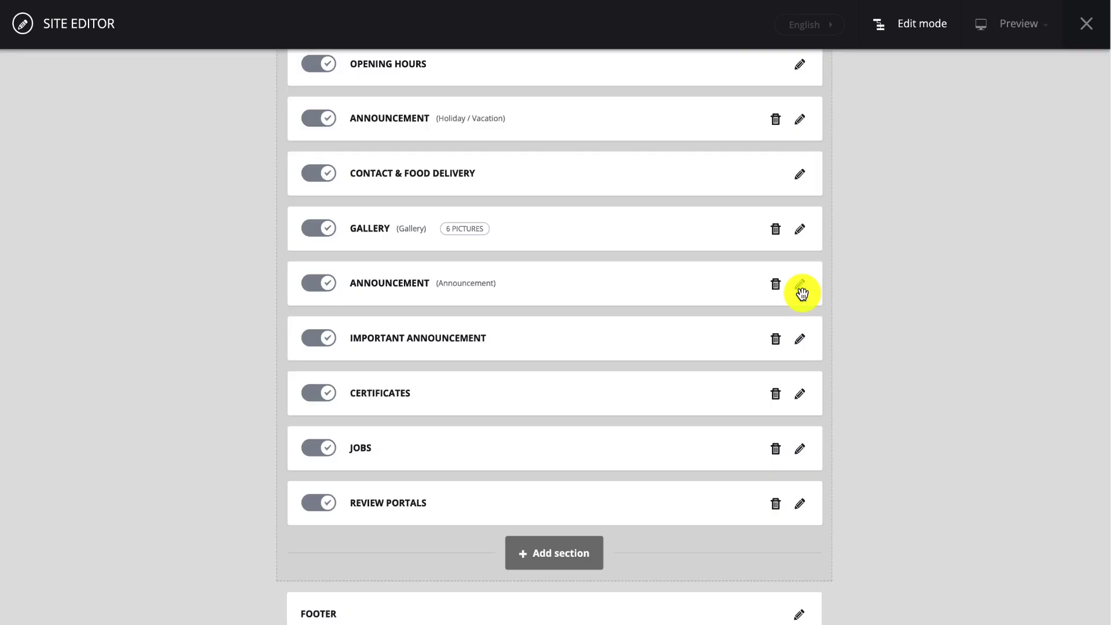
Add an Awards and badges section below the Review portals section
left_click(593, 550)
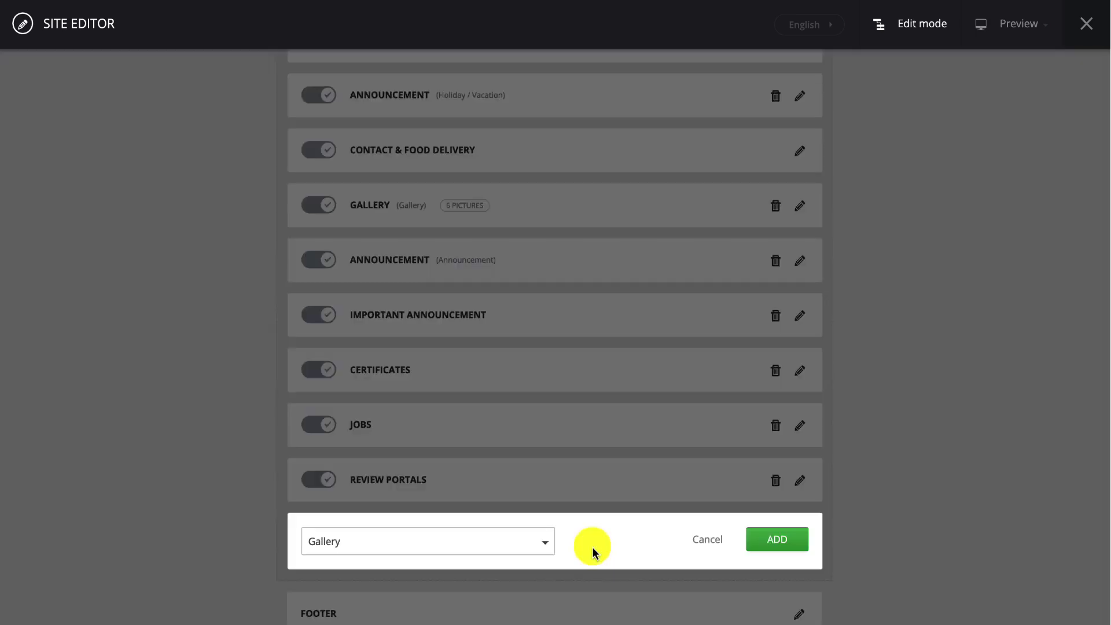
left_click(544, 548)
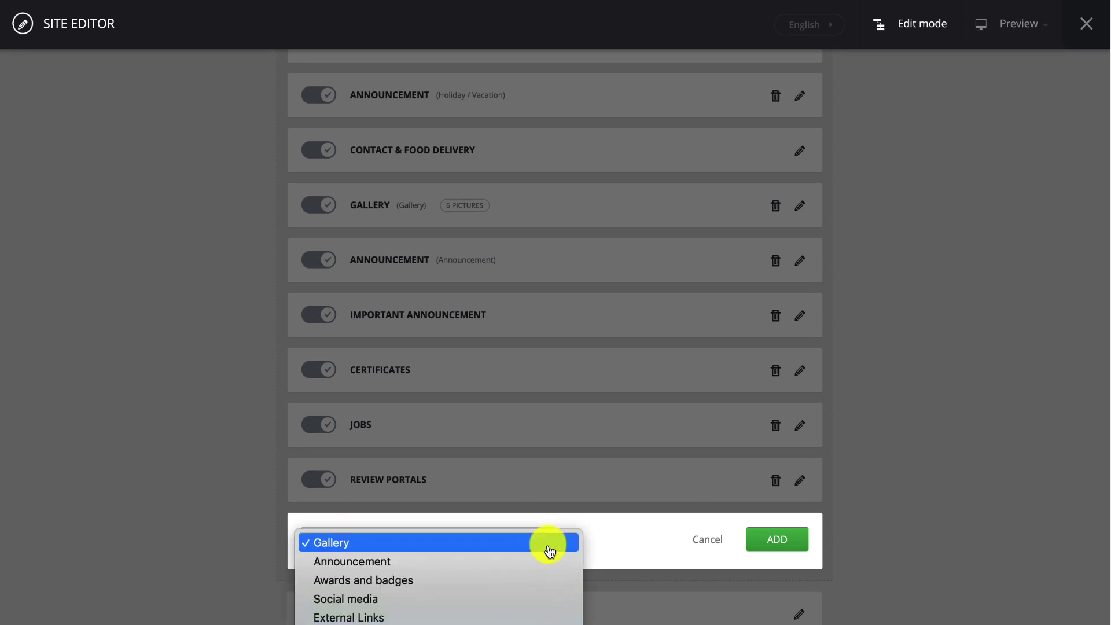
left_click(544, 580)
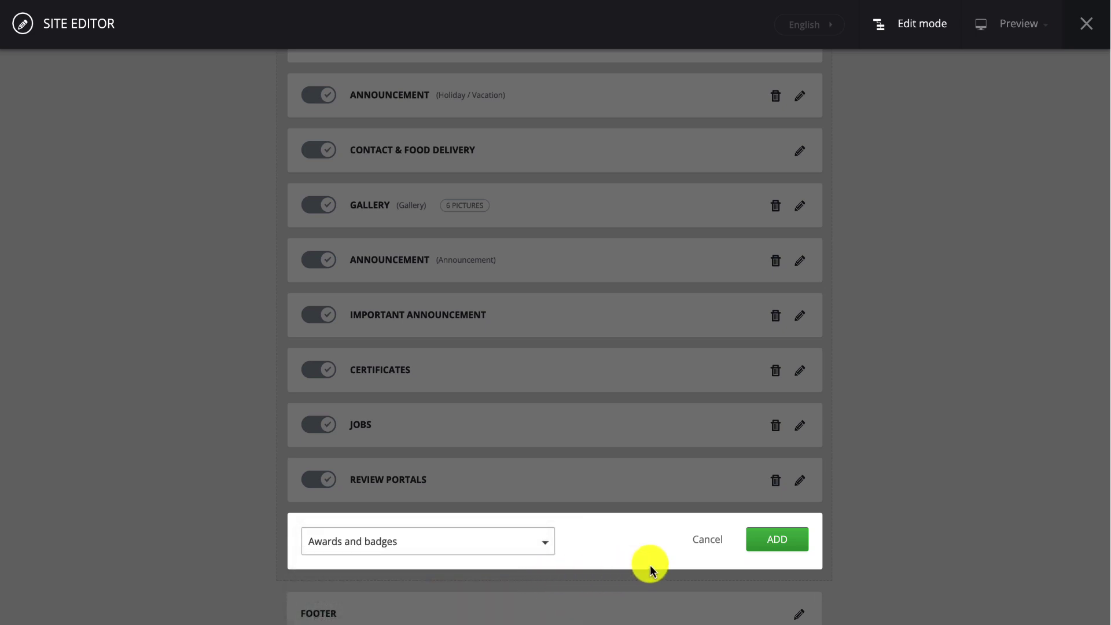
left_click(765, 536)
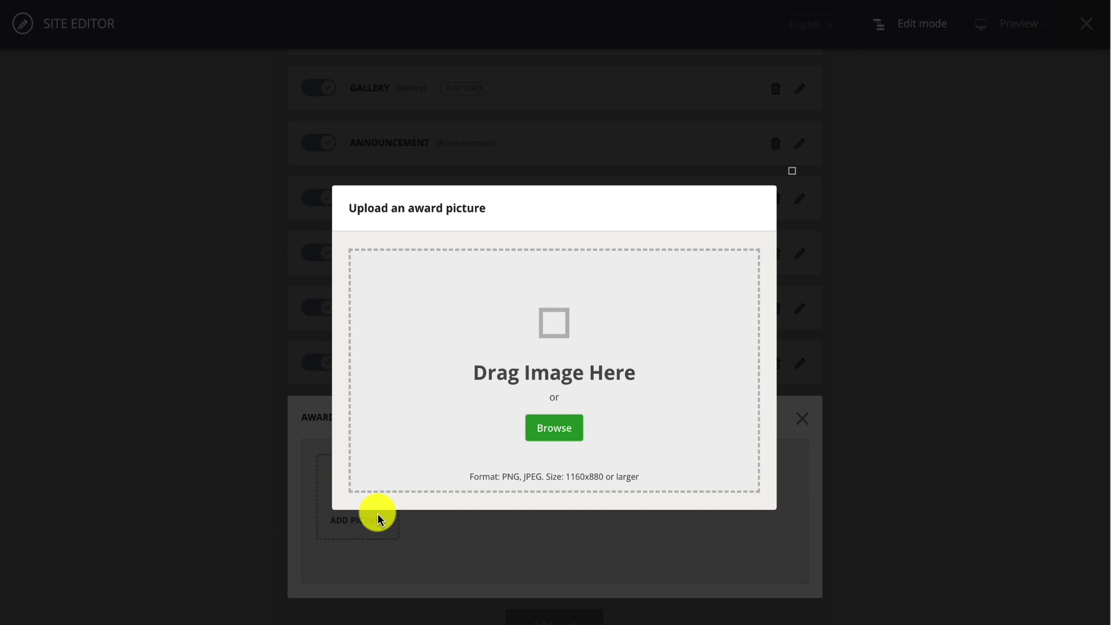
Upload Best Overal Restaurant.jpg from Downloads as the award picture, shifting the crop area toward the image's right edge before setting it
left_click(548, 439)
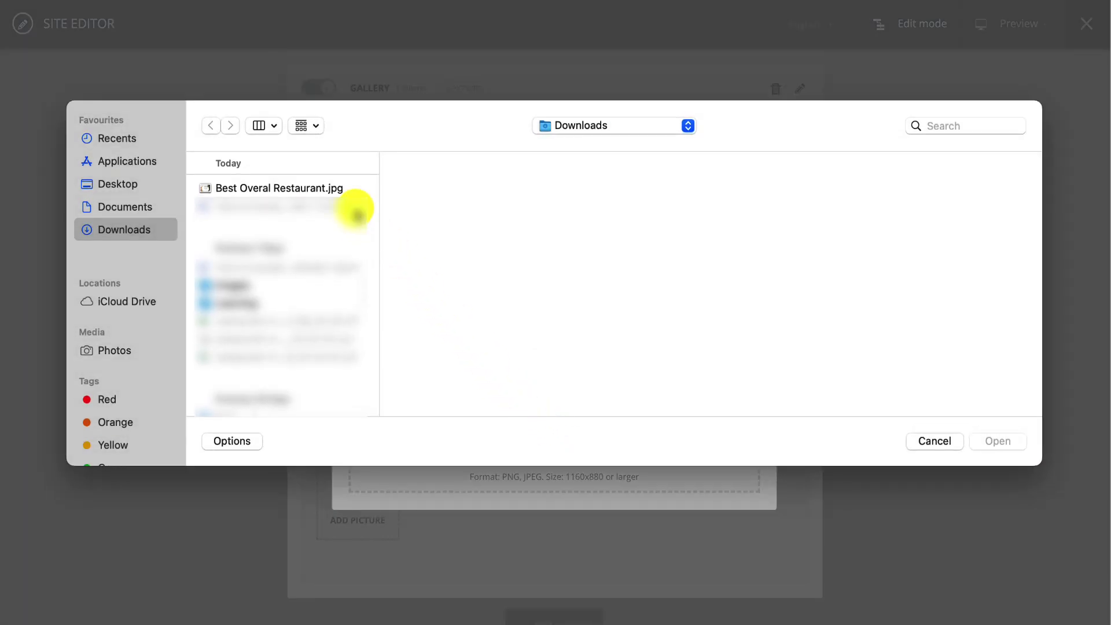
left_click(340, 189)
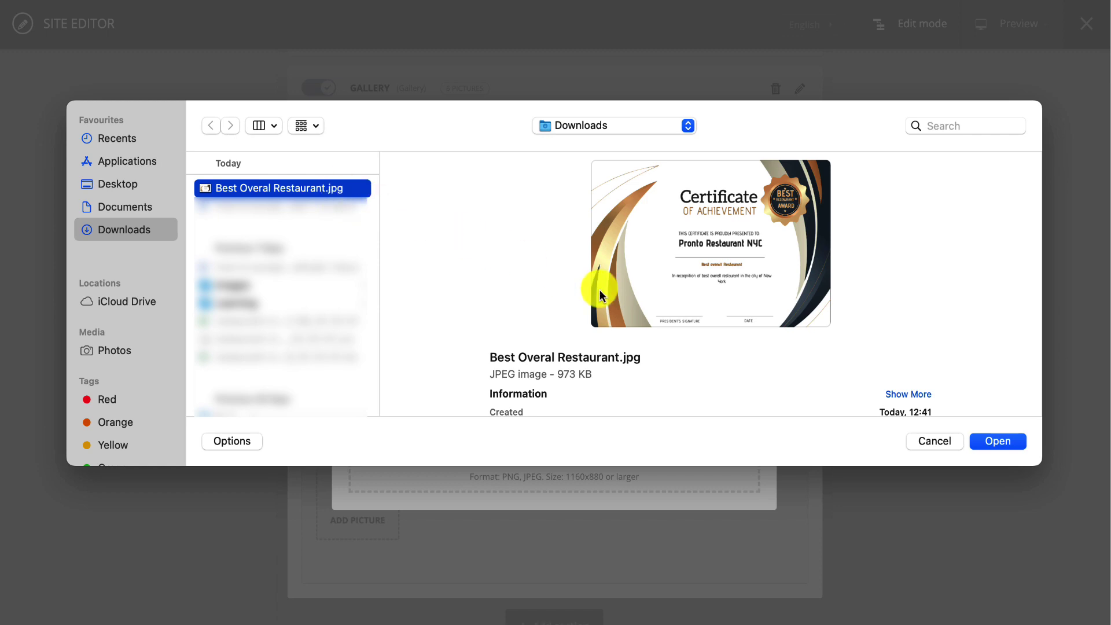
left_click(995, 442)
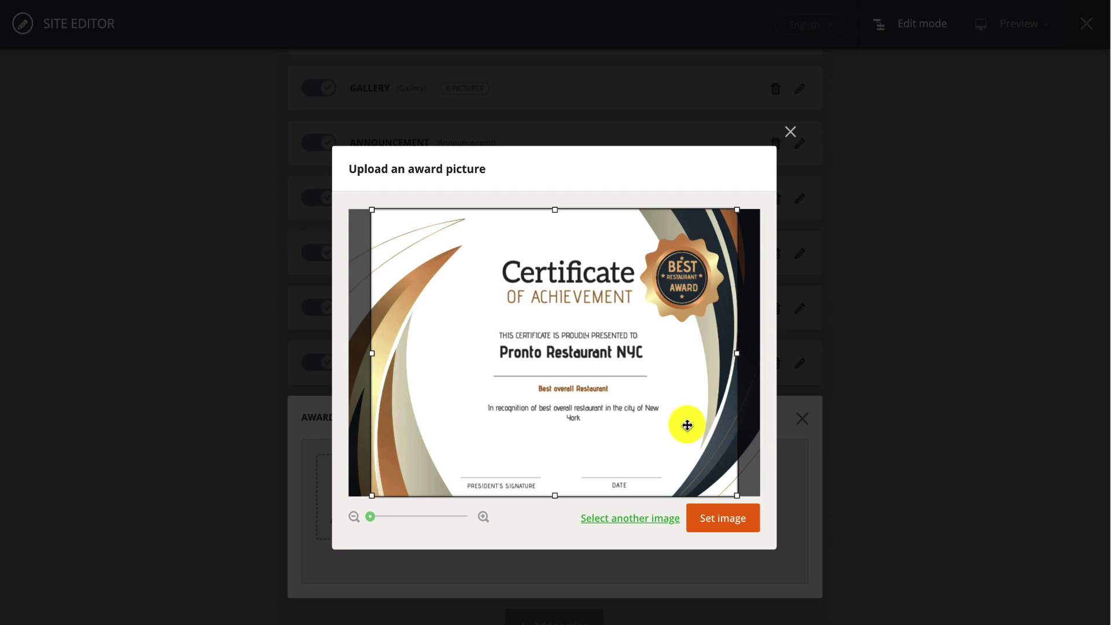
left_click_drag(687, 421, 732, 426)
left_click(726, 521)
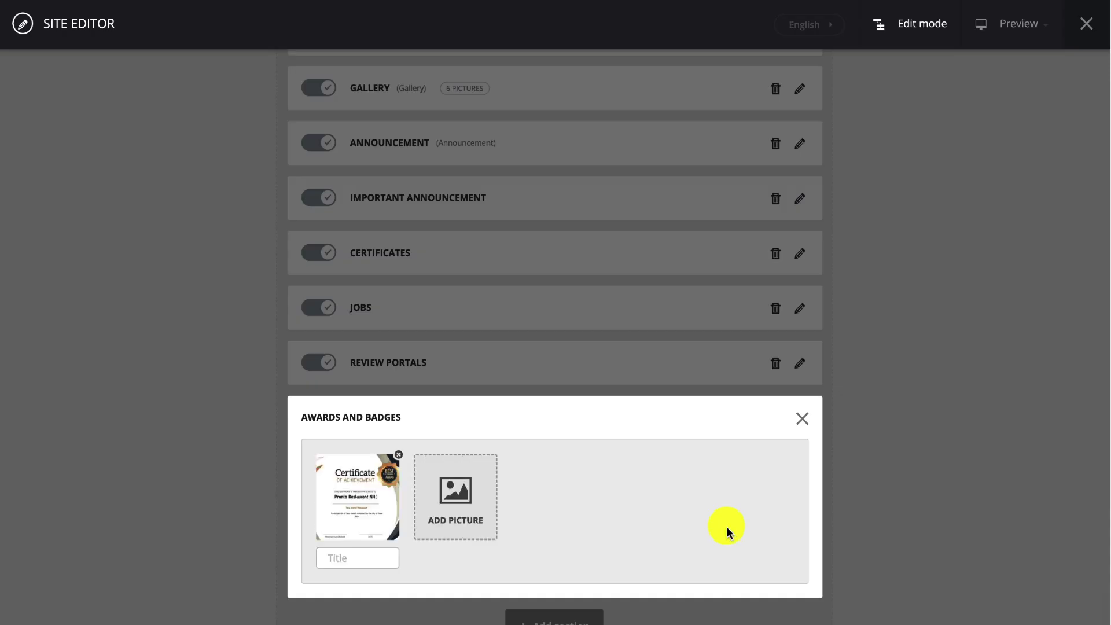
Title the uploaded award picture Best Restaurant 2023
left_click(350, 558)
type("Best Res")
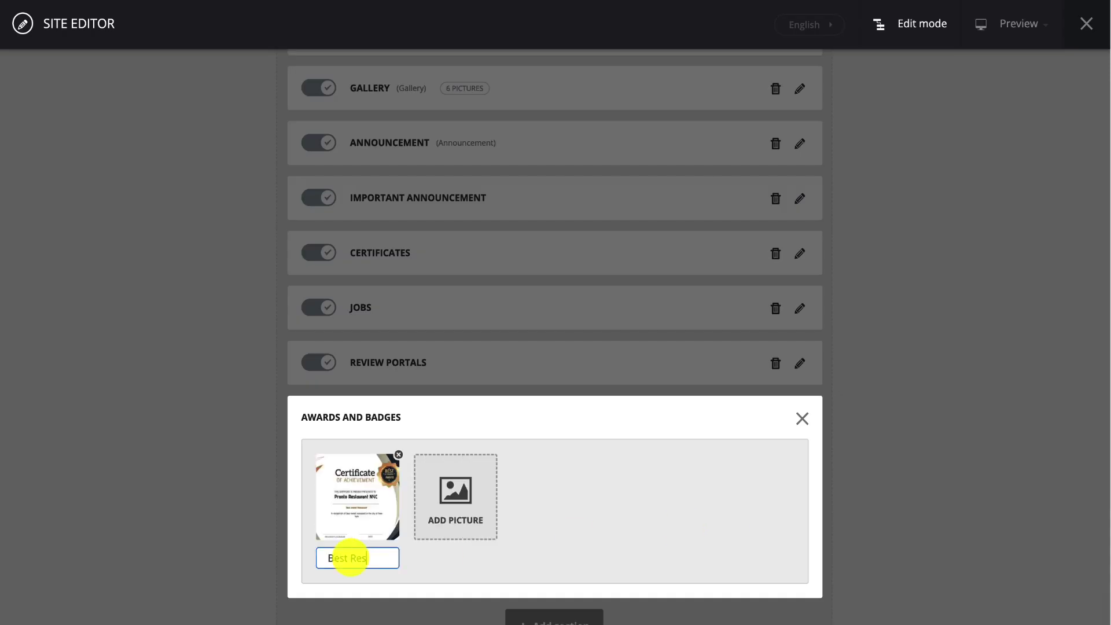
type("taurant 2023")
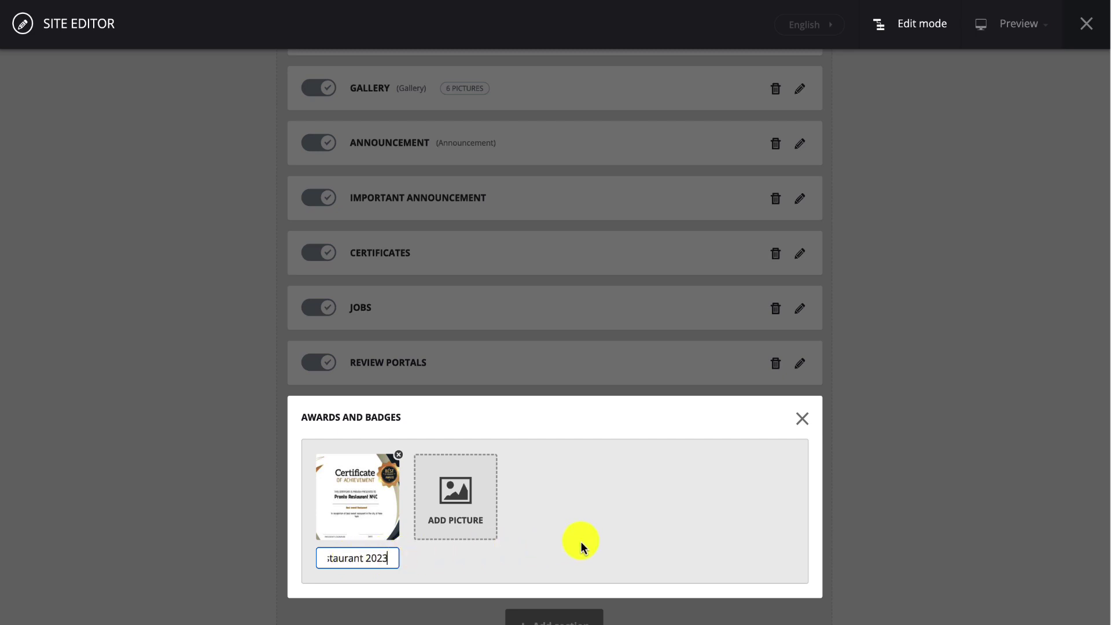
left_click(641, 541)
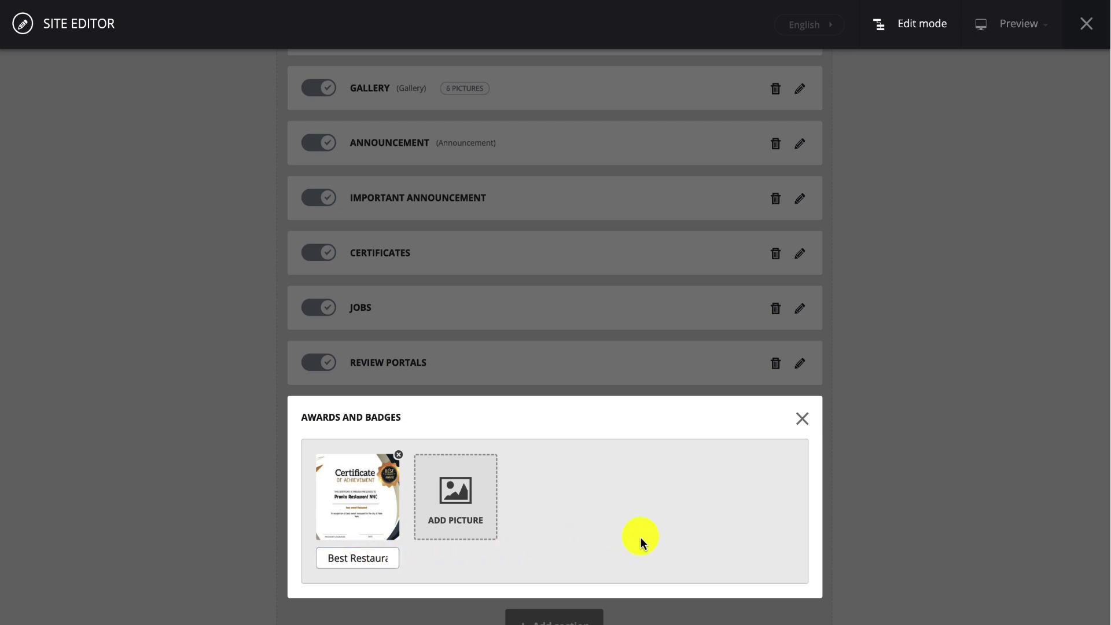
Close the Awards and badges section and add a Social media section below it
left_click(807, 425)
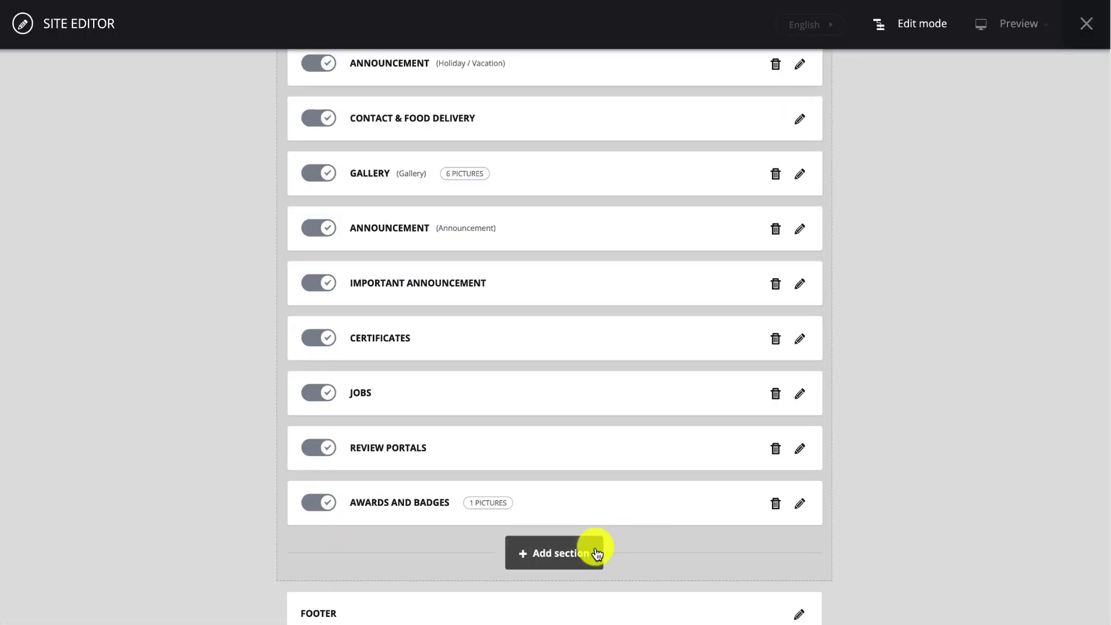
left_click(597, 552)
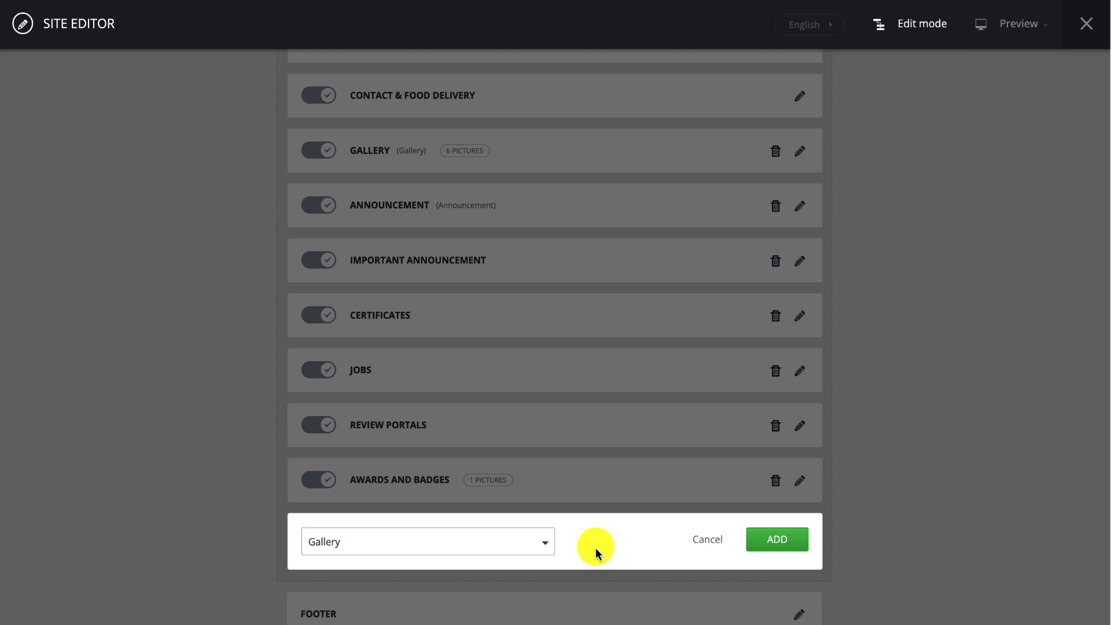
left_click(546, 550)
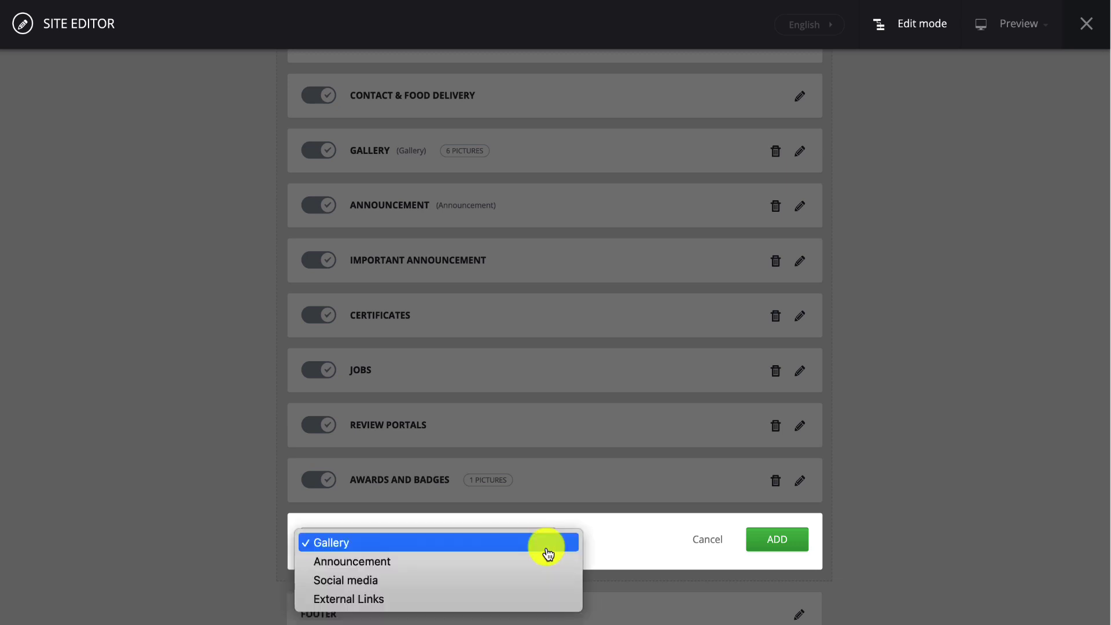
left_click(536, 579)
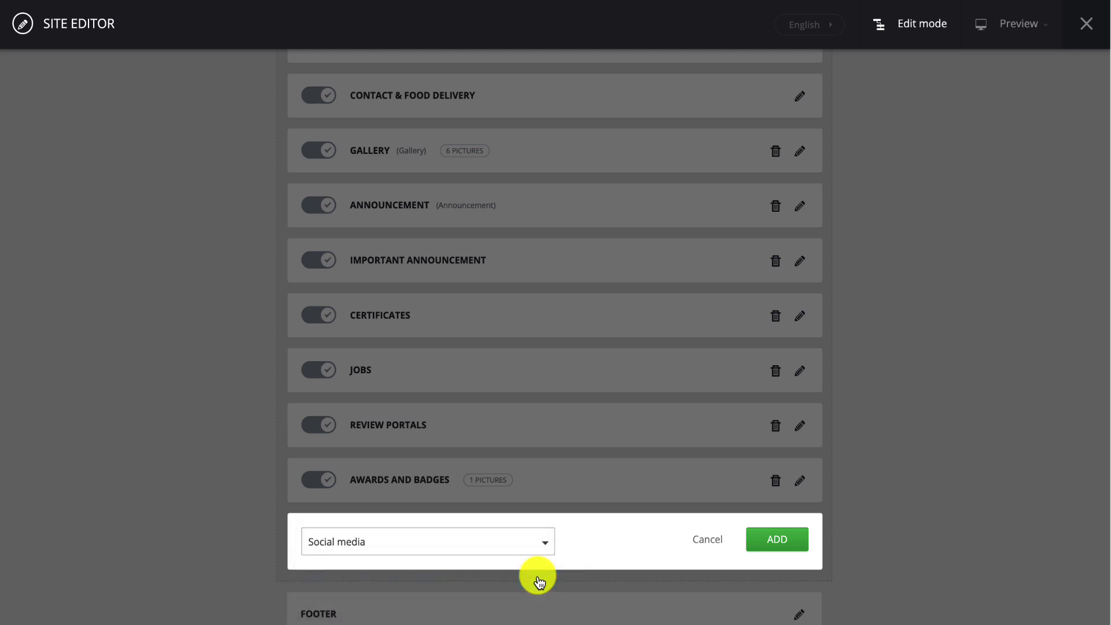
left_click(767, 539)
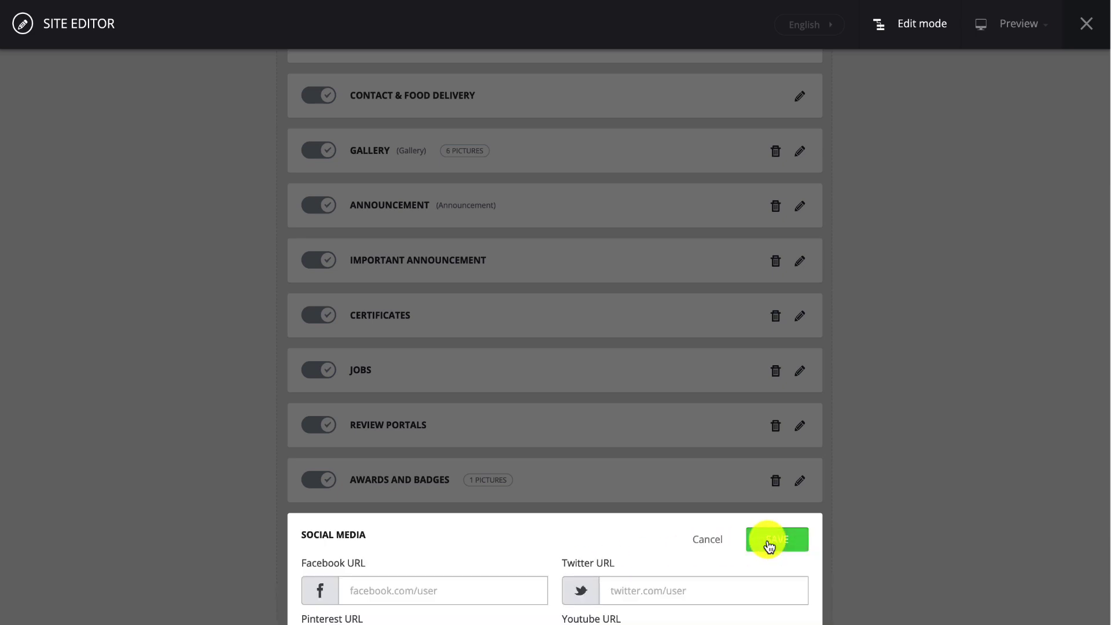
Set the Facebook URL to facebook.com/ProntoRestaurantNYC and copy its ProntoRestaurantNYC part for reuse
scroll(528, 568, "down", 3)
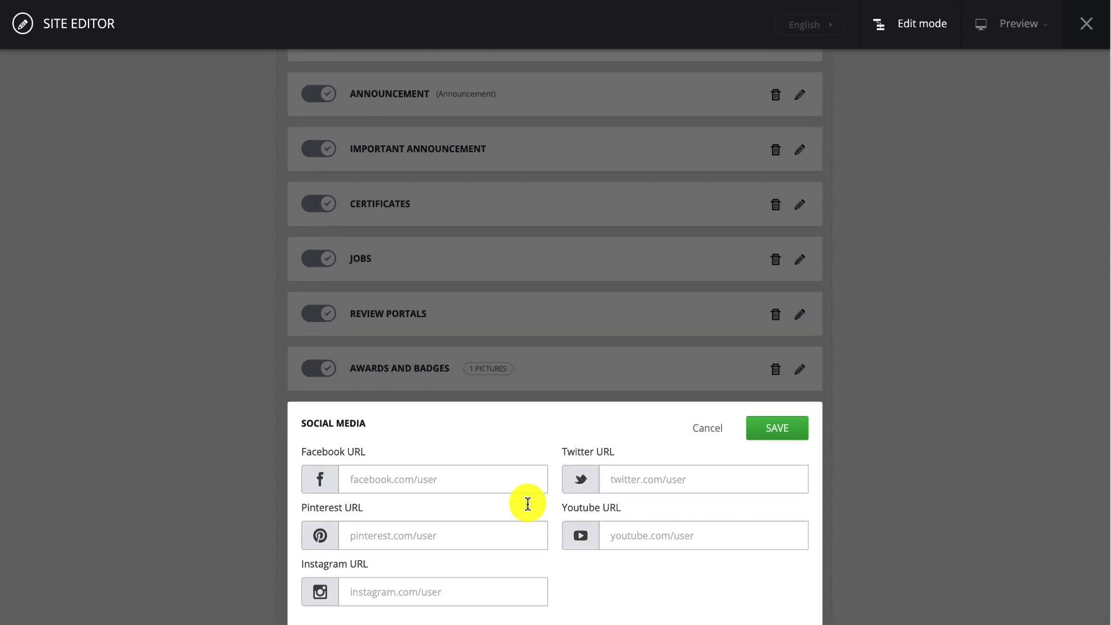
left_click(528, 473)
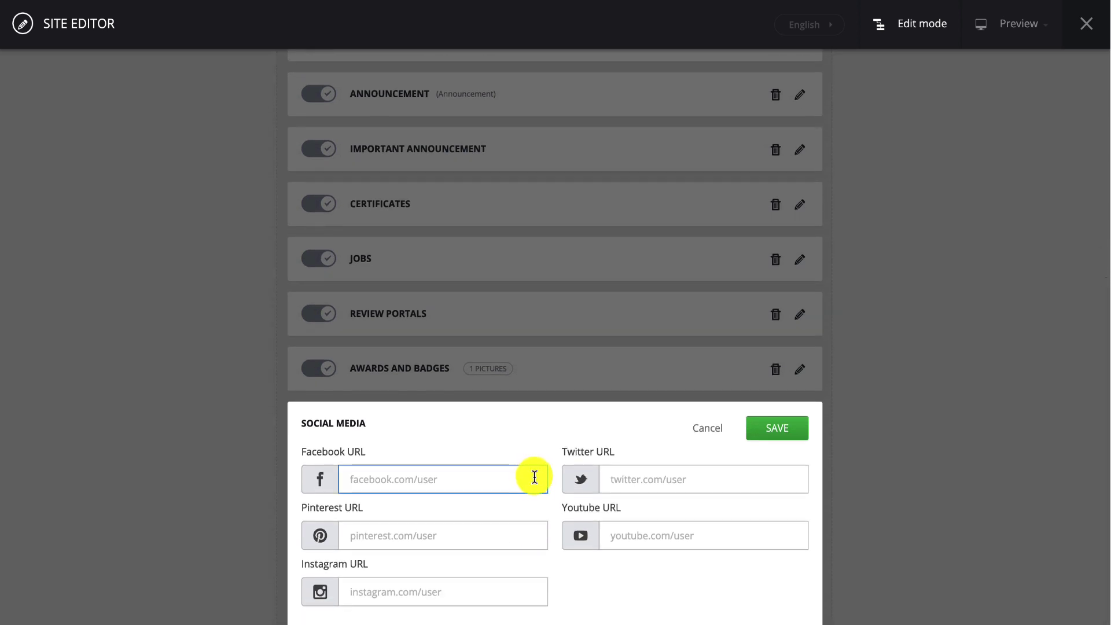
type("facebook.com/")
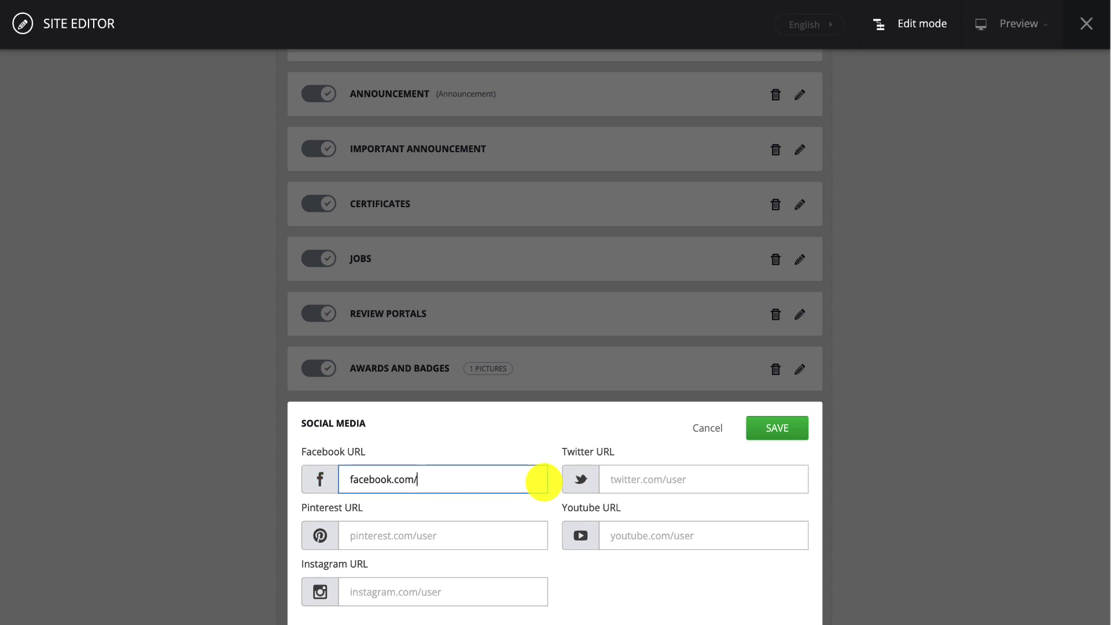
type("ProntoRestaurantNYC")
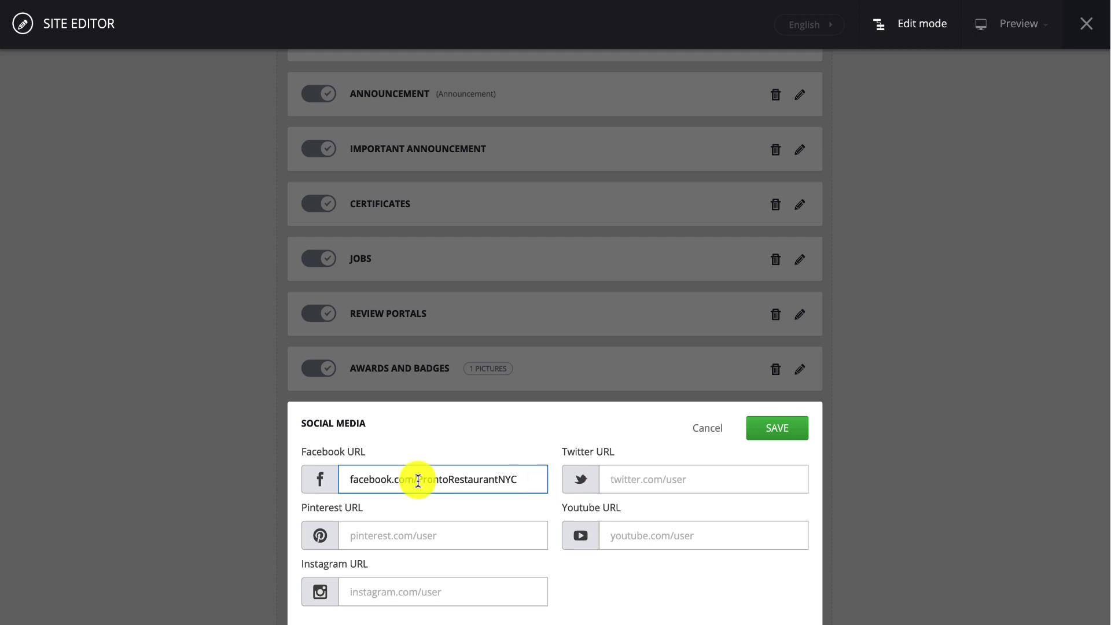
left_click_drag(418, 480, 542, 486)
key("ctrl+c")
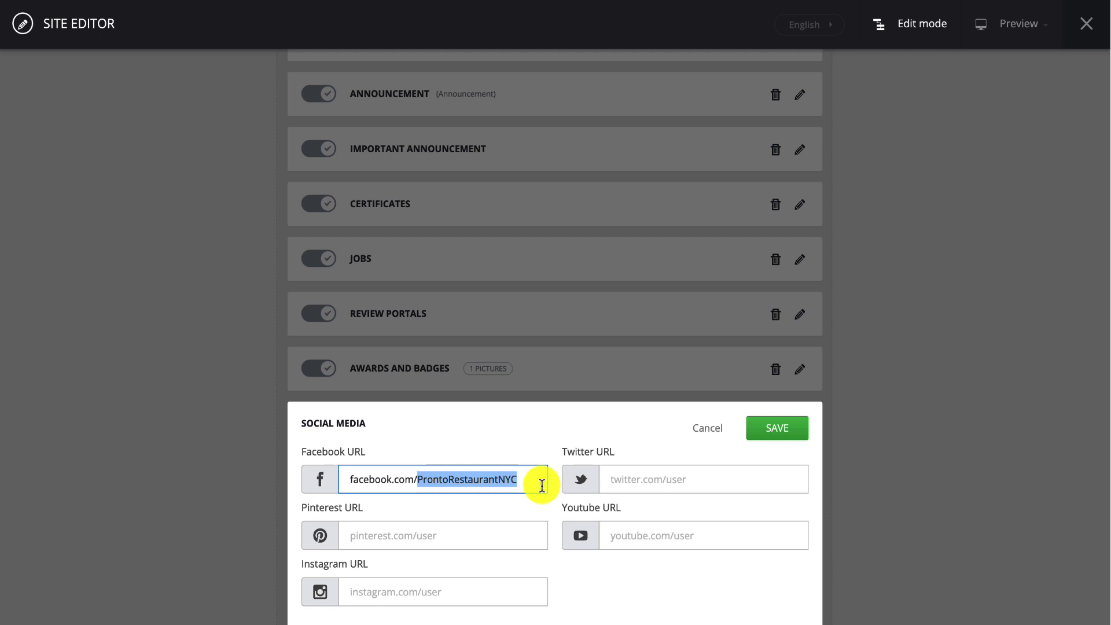
Set the Twitter URL to twitter.com/ProntoRestaurantNYC and the Pinterest URL to pinterest.com/ProntoRestaurantNYC
left_click(625, 481)
type("twitter.")
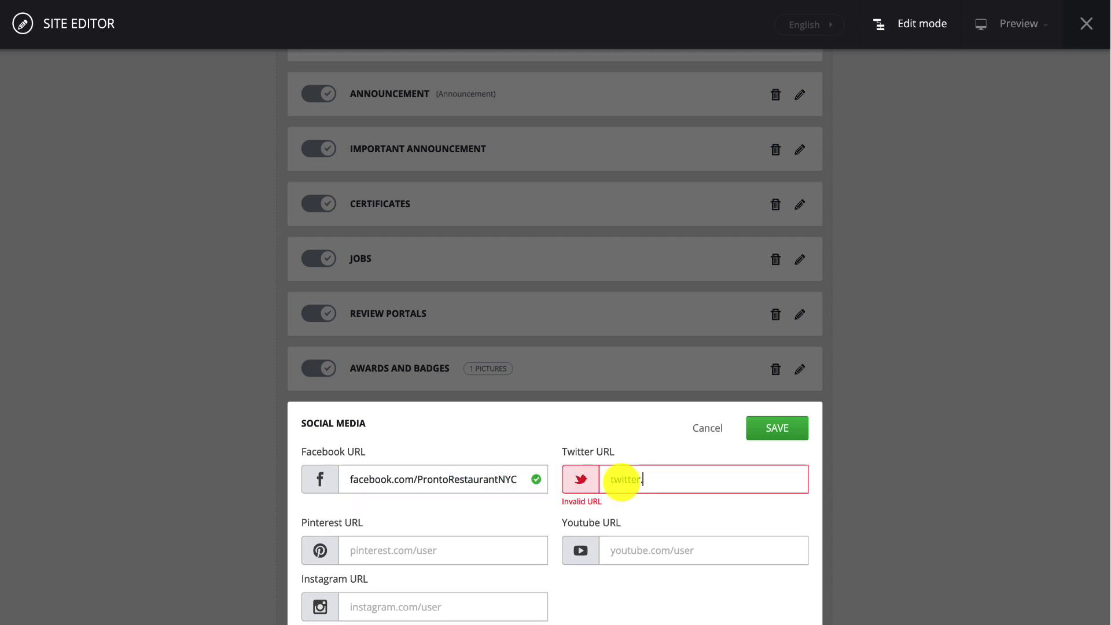
type("com/")
key("ctrl+v")
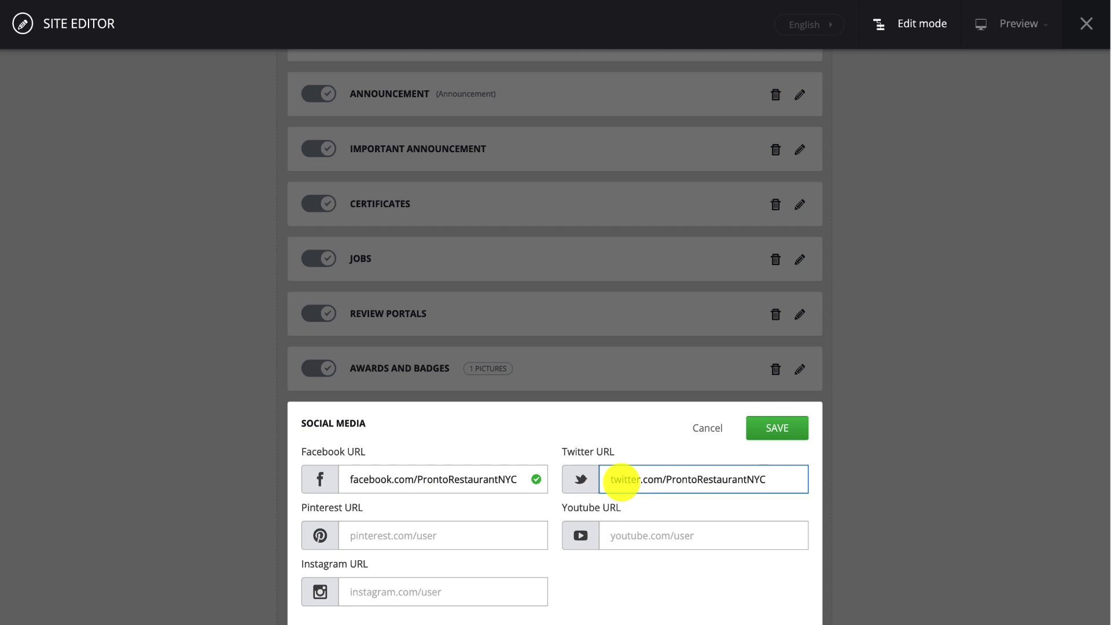
left_click(370, 535)
type("pinter")
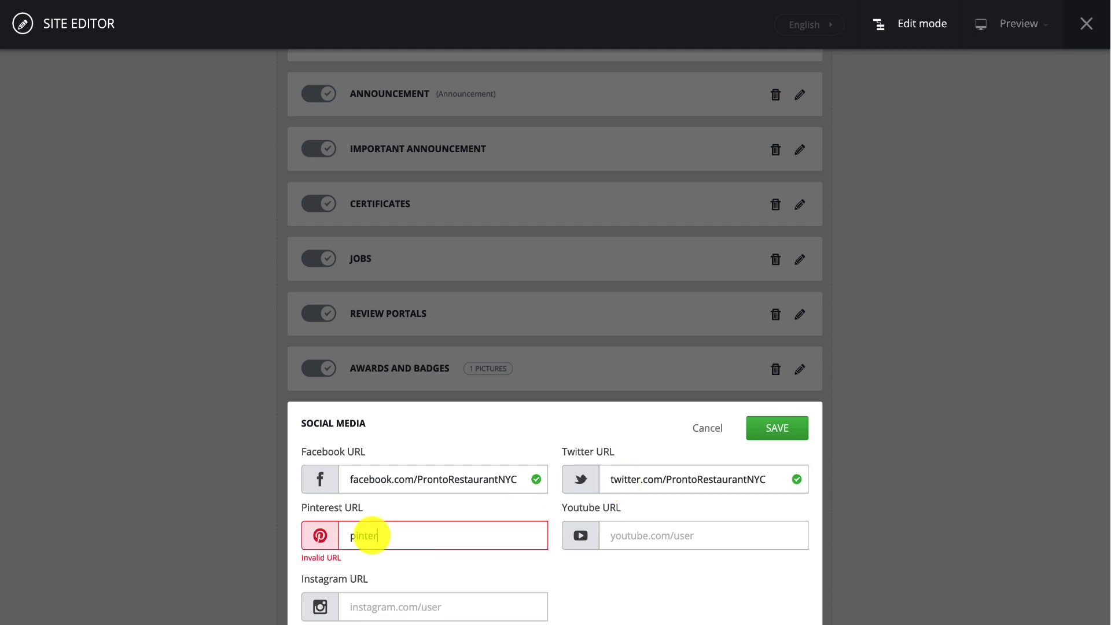
type("est.com")
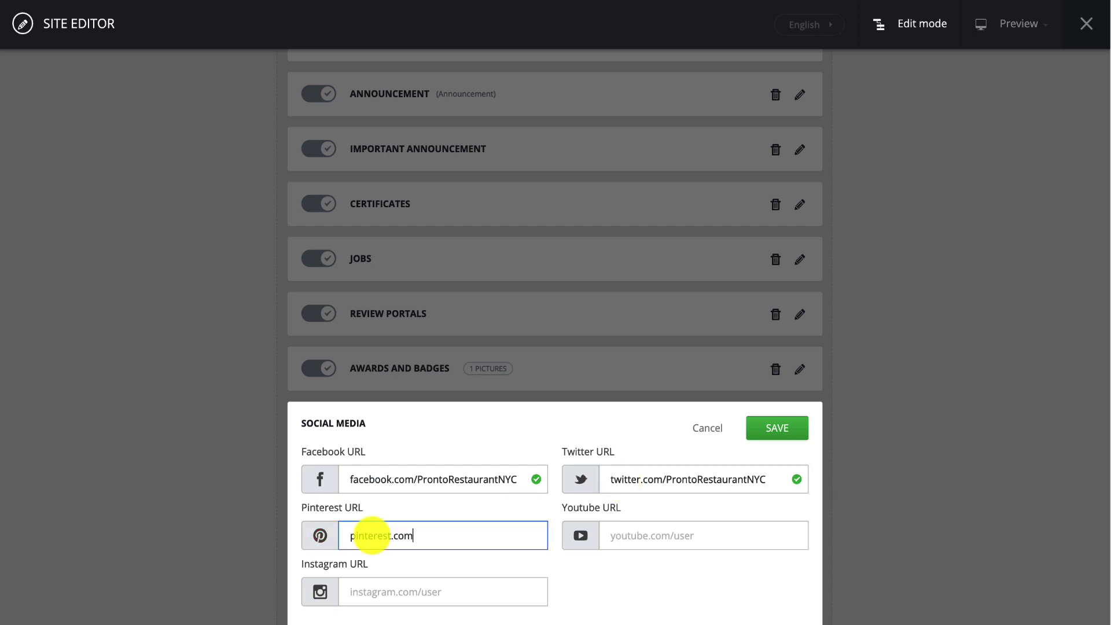
type("/")
key("ctrl+v")
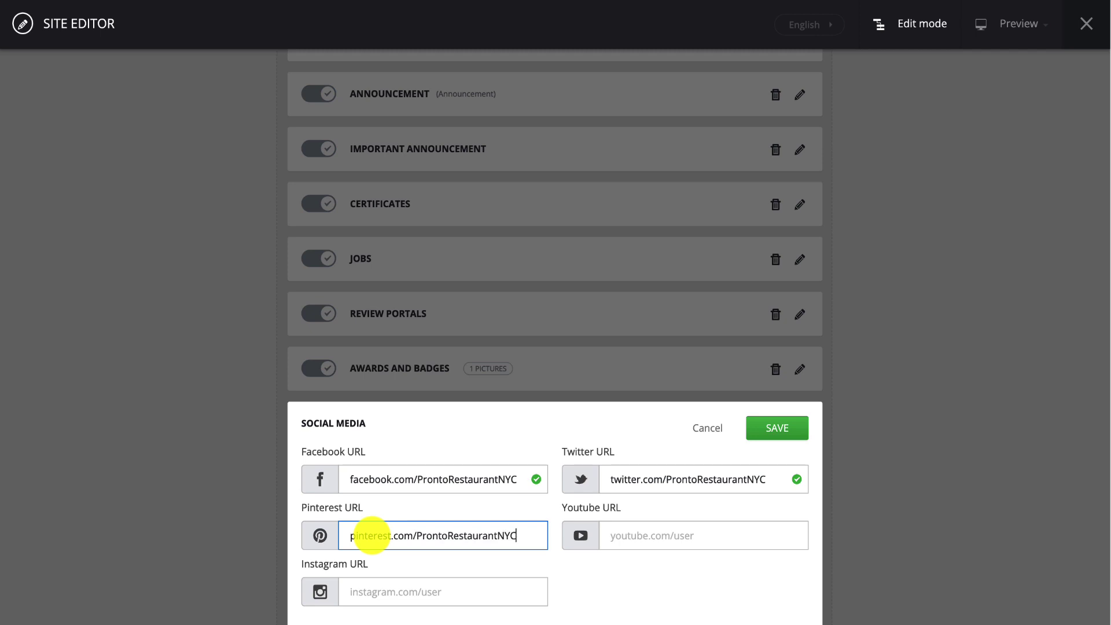
Set the Youtube URL to youtube.com/ProntoRestaurantNYC and the Instagram URL to instagram.com/ProntoRestaurantNYC, and save the Social media section
left_click(631, 538)
type("youtube")
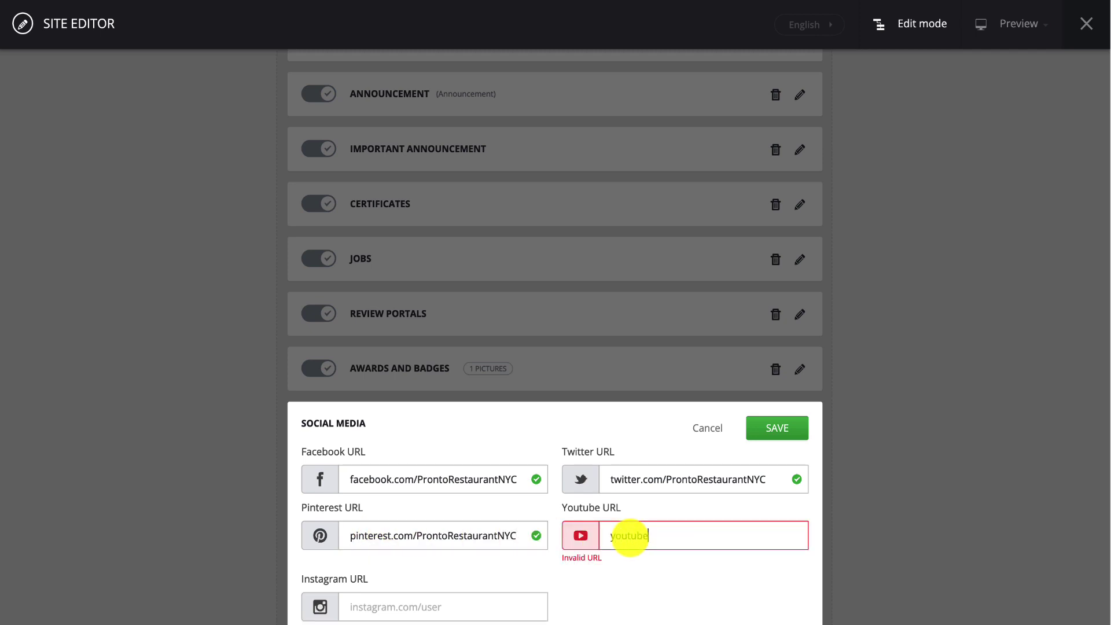
type(".com/")
key("ctrl+v")
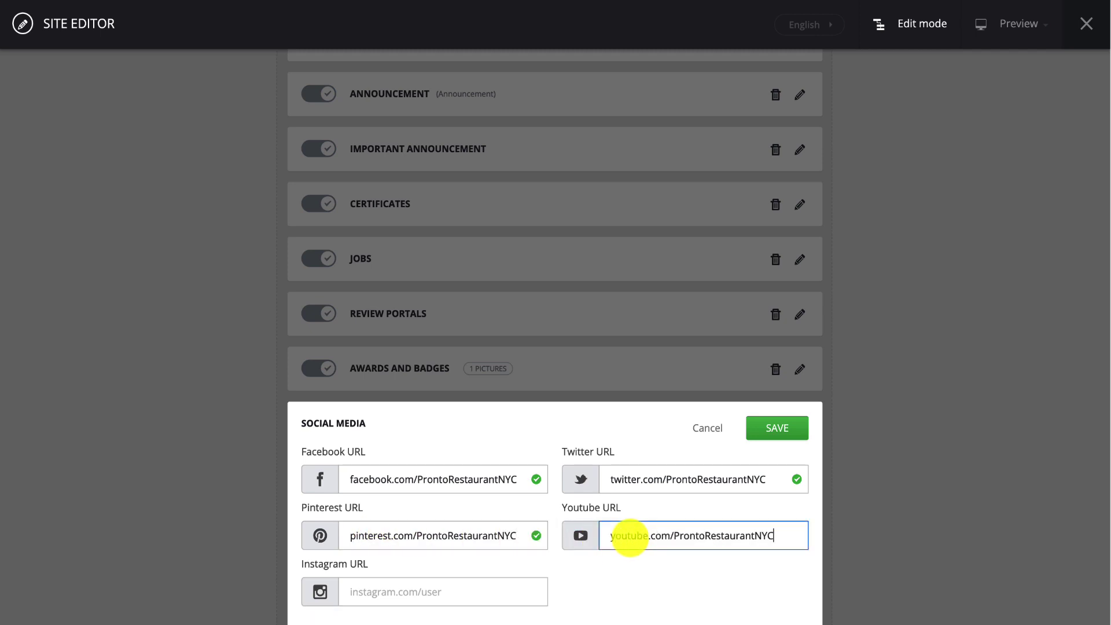
left_click(515, 589)
type("instagram")
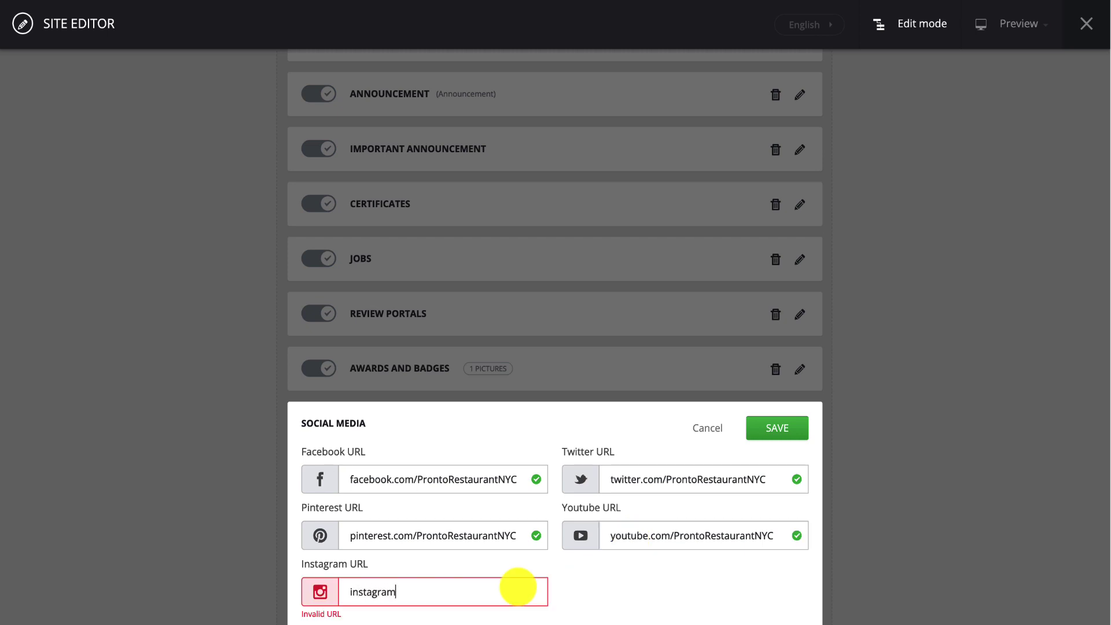
type(".com/")
type("ProntoRestaurantNYC")
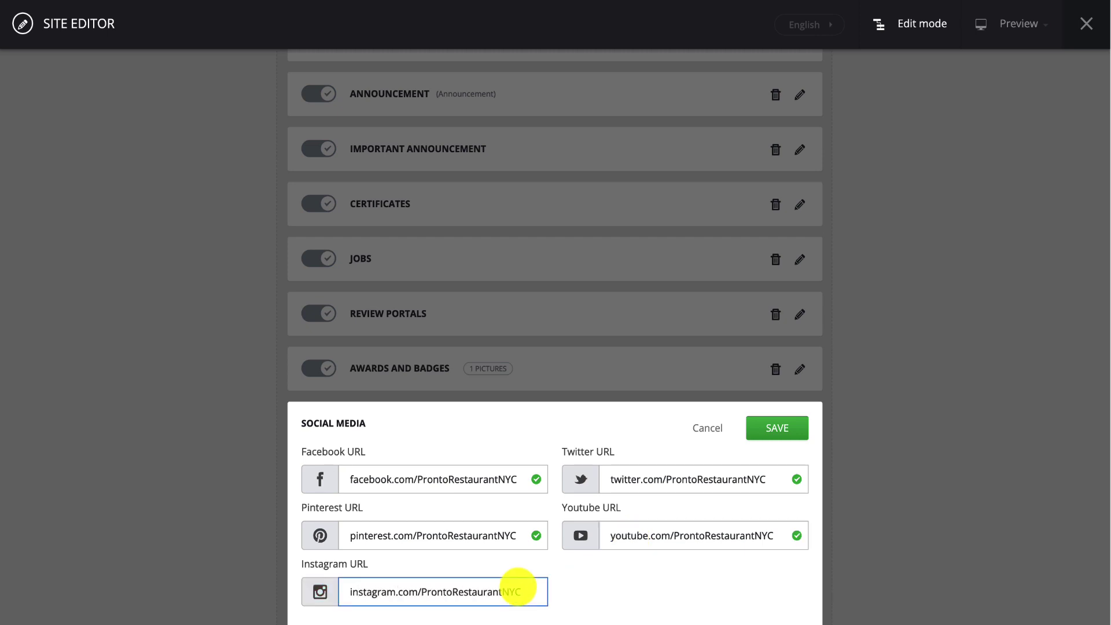
left_click(794, 433)
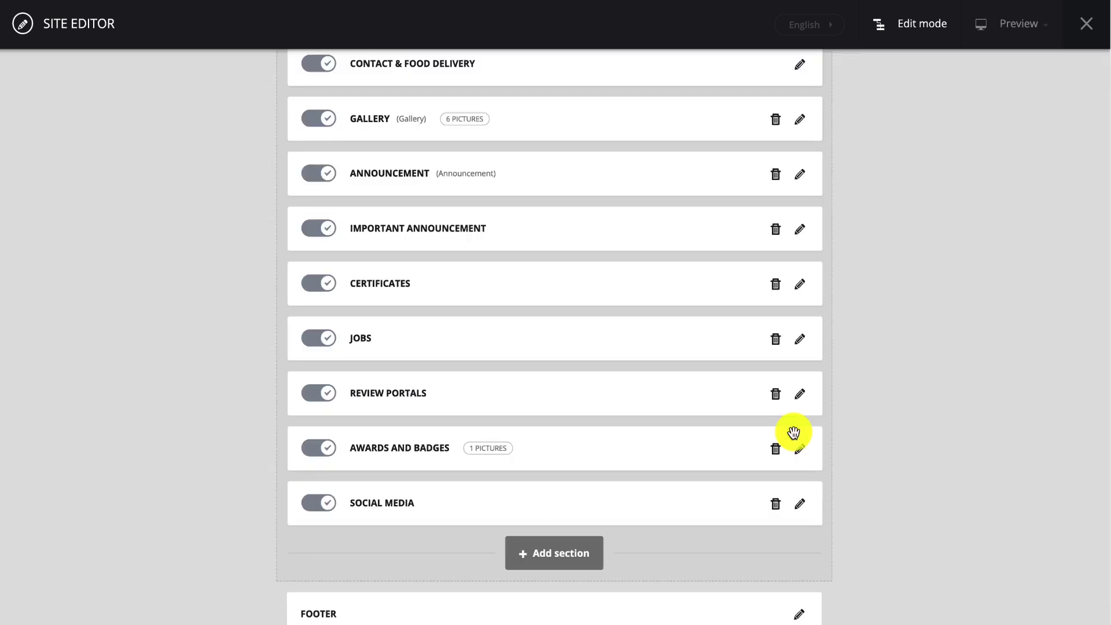
Add an External Links section below the Social media section
left_click(591, 548)
left_click(546, 543)
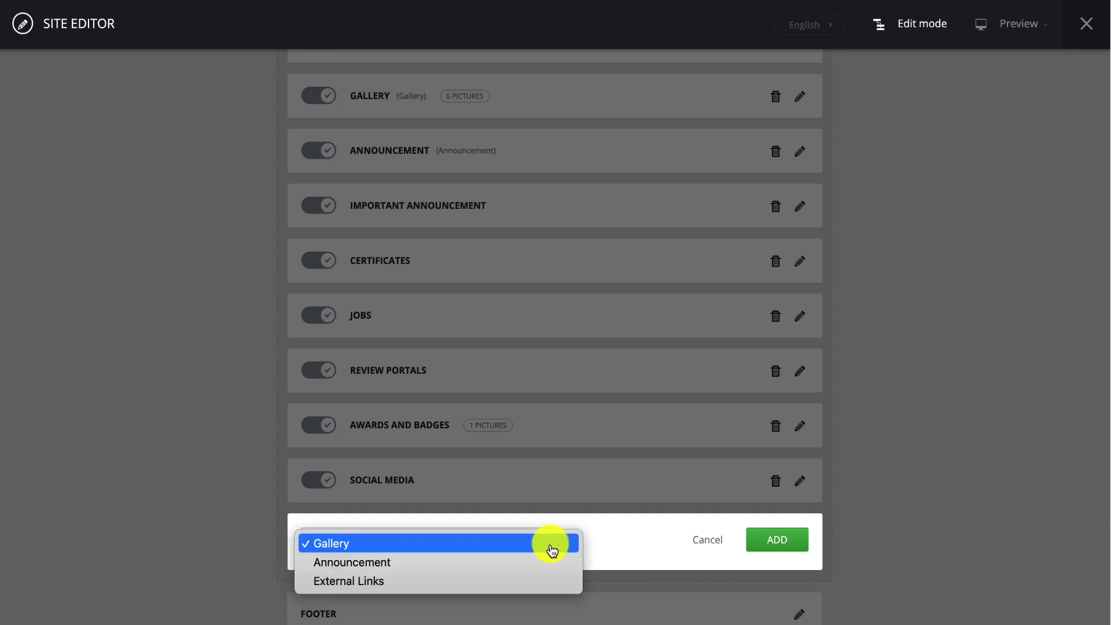
left_click(539, 581)
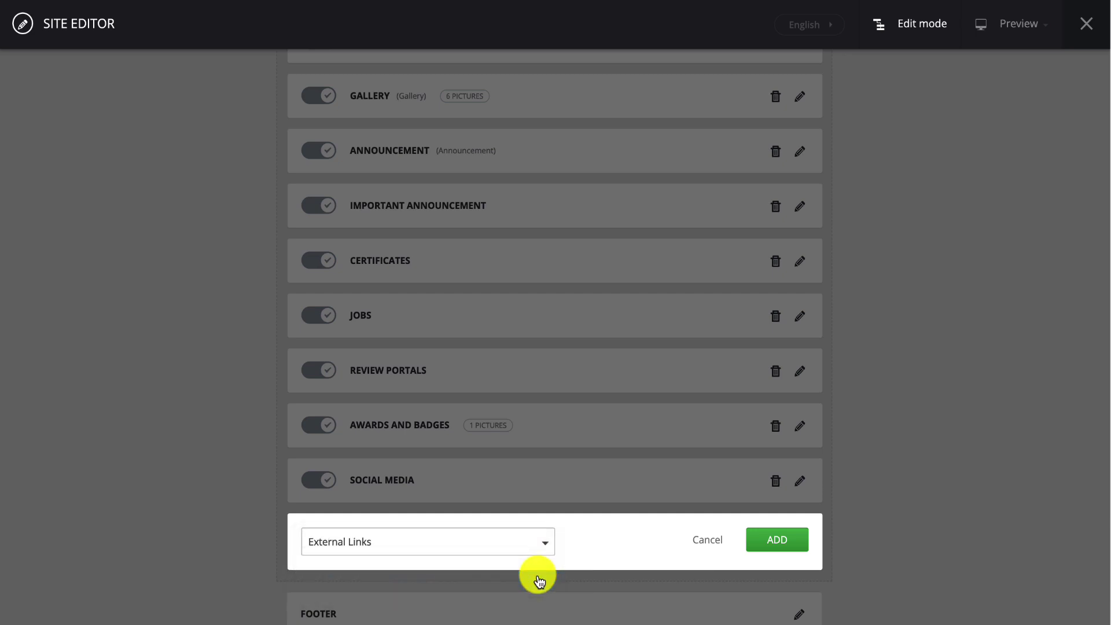
left_click(788, 542)
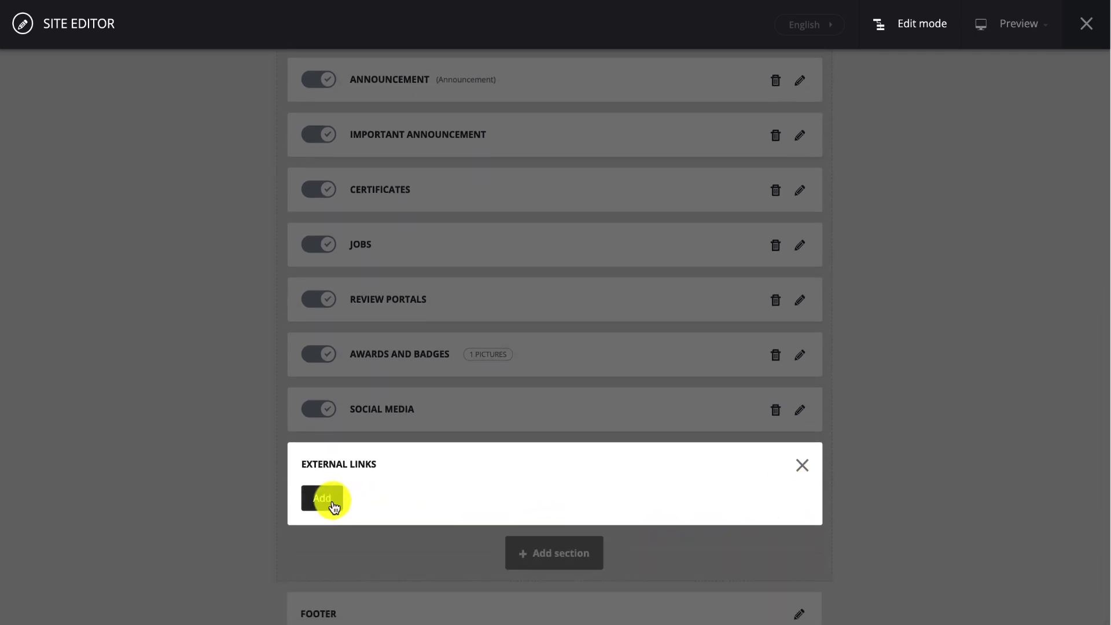
Create an external link of type Mobile app with the title Download our Mobile app
left_click(334, 506)
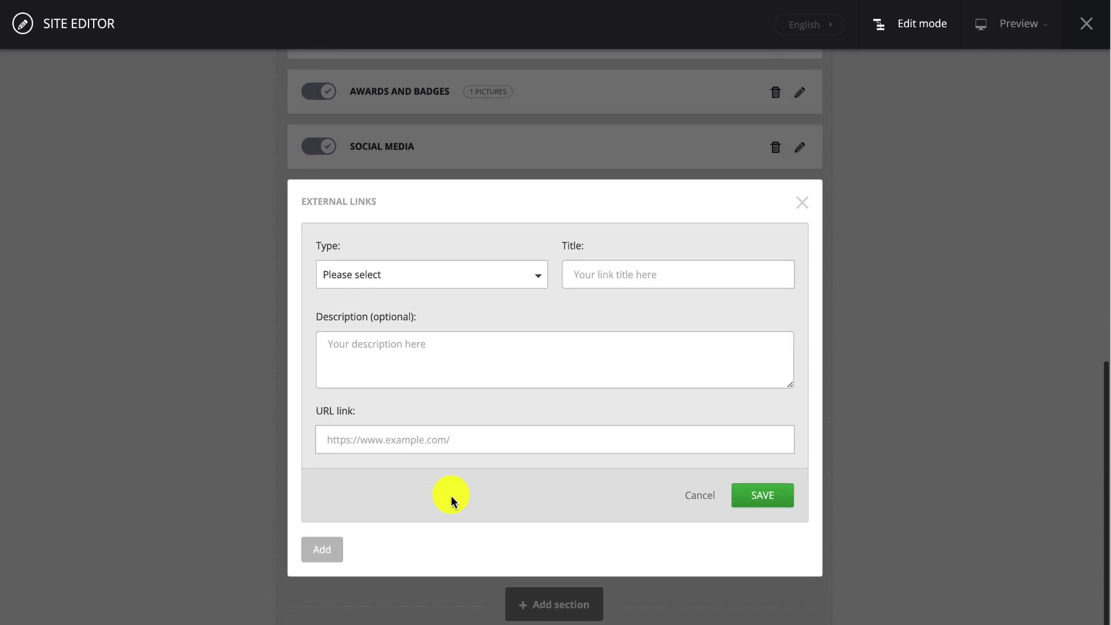
left_click(541, 286)
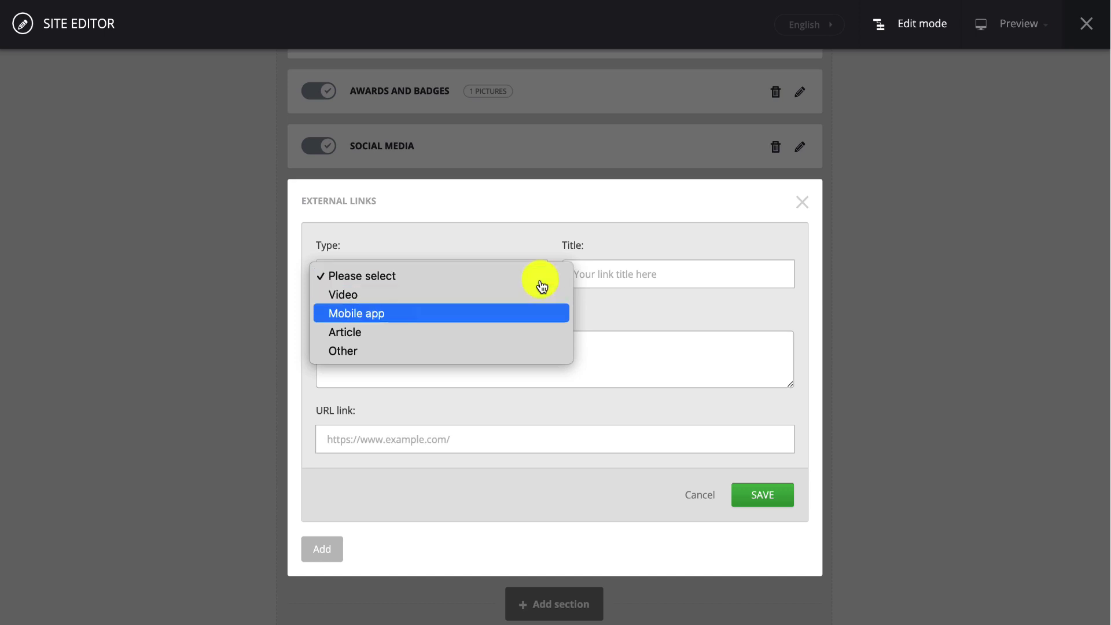
left_click(522, 313)
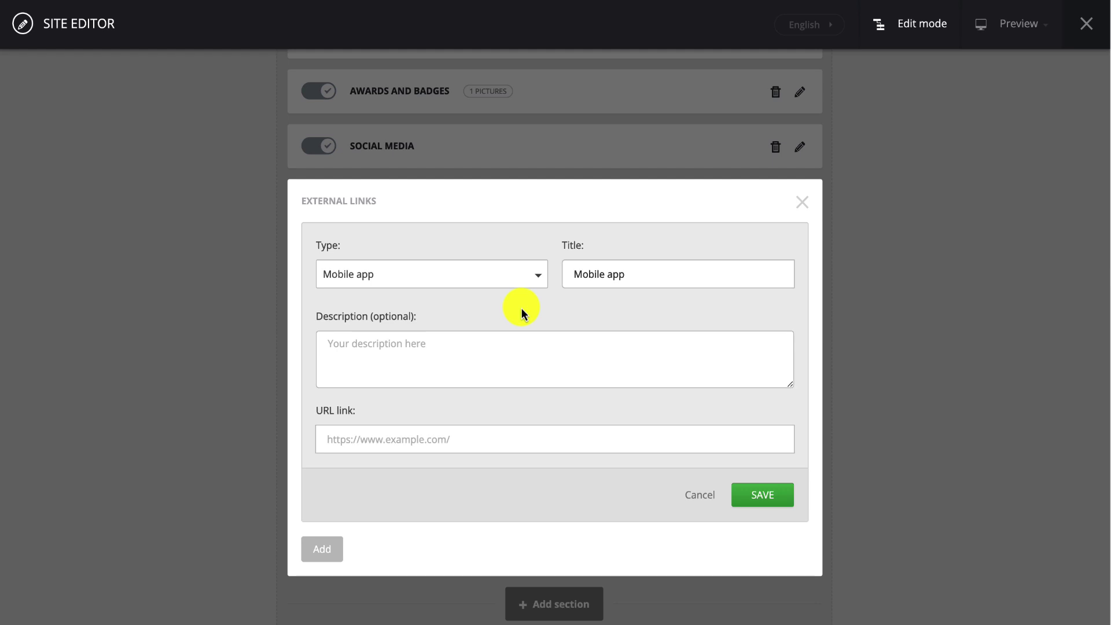
left_click(574, 272)
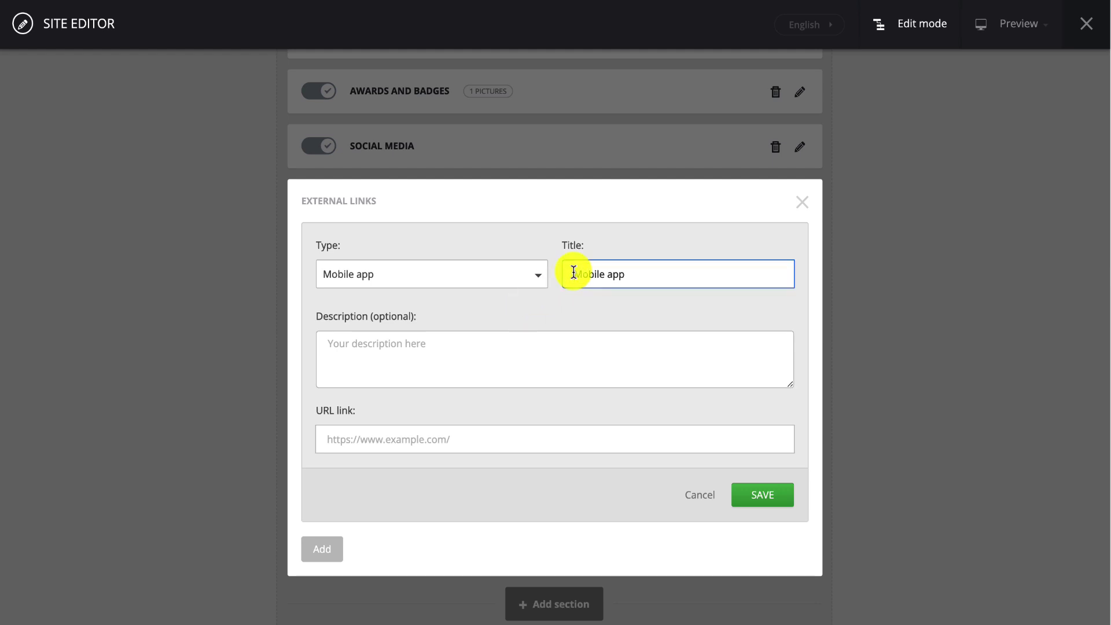
type("Download our")
left_click(491, 439)
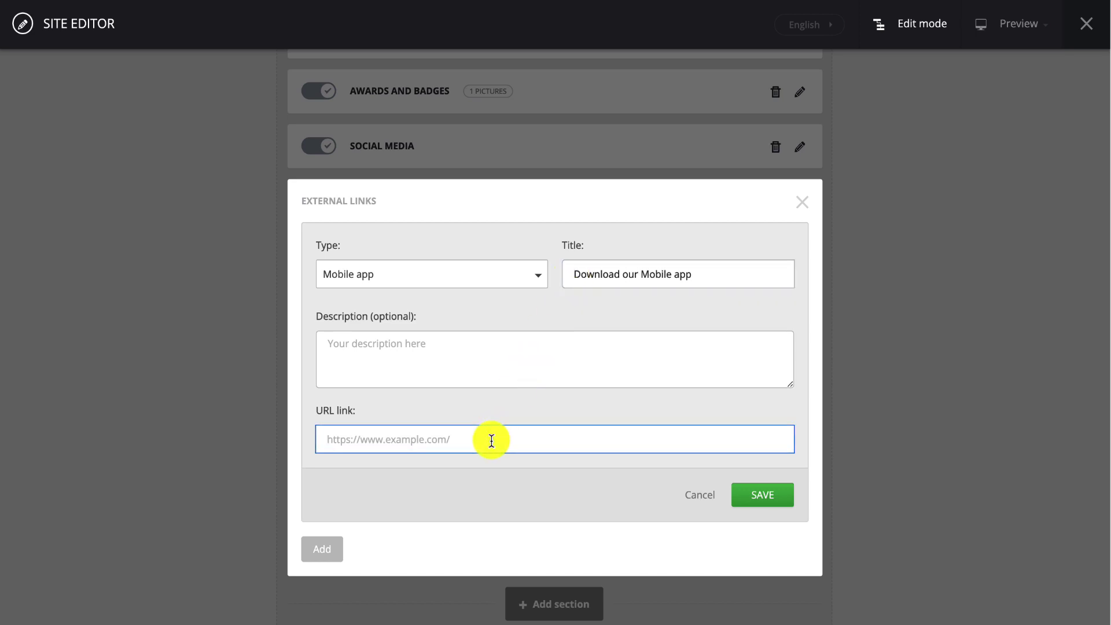
type("https://apps.apple.com/us/app/restaurant-order-taking-app/id903935429")
left_click(783, 491)
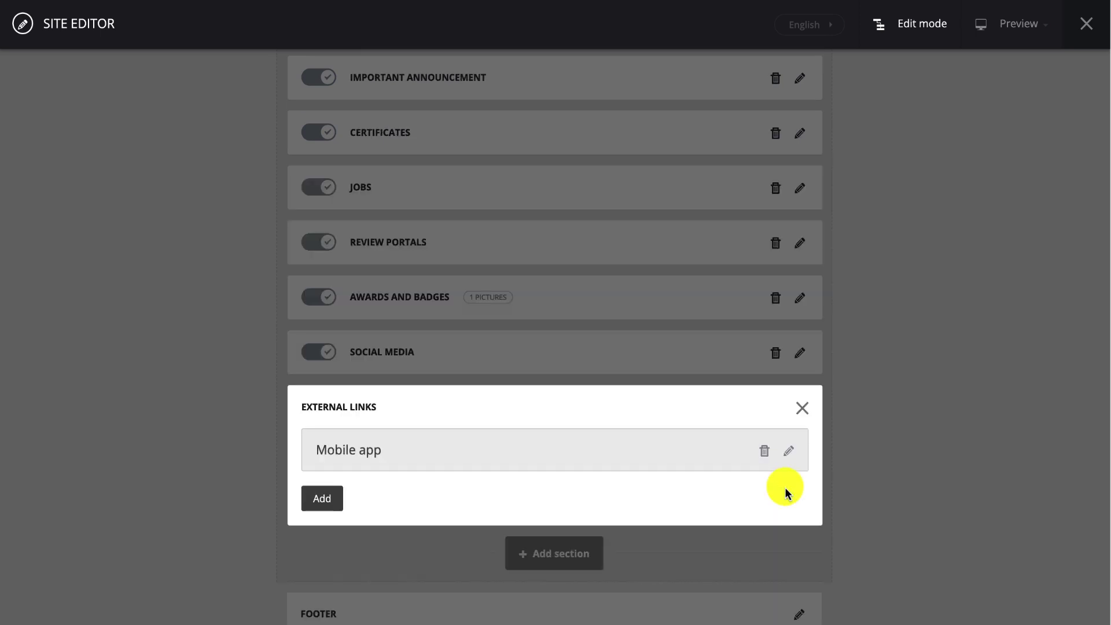
left_click(801, 409)
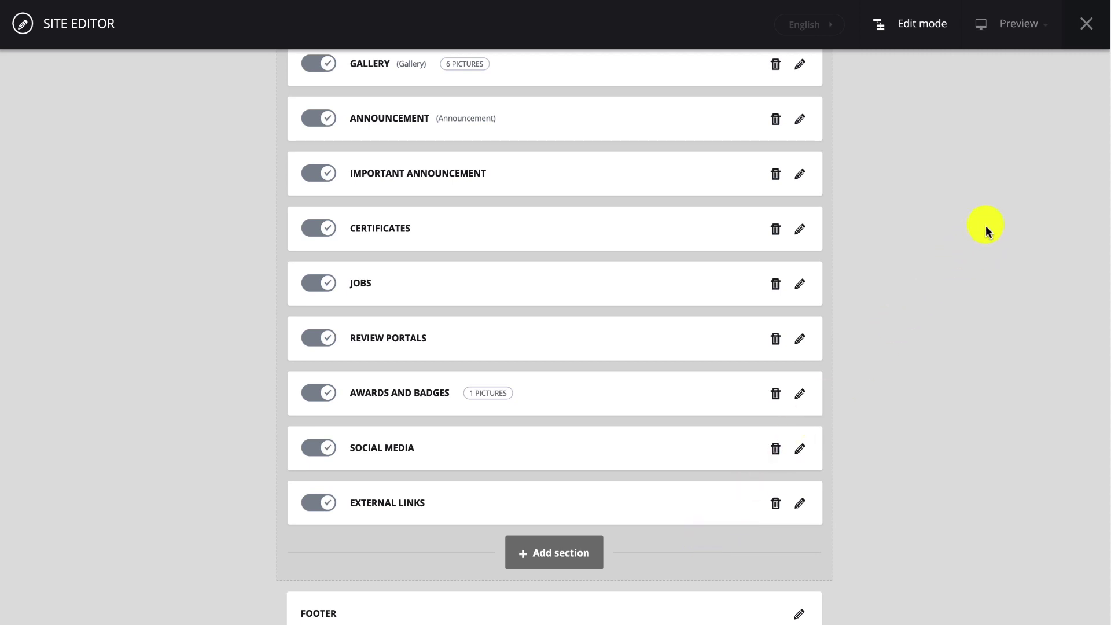
Preview the site on desktop and review the page from the banner down to the Social Media and mobile app download sections
left_click(1036, 33)
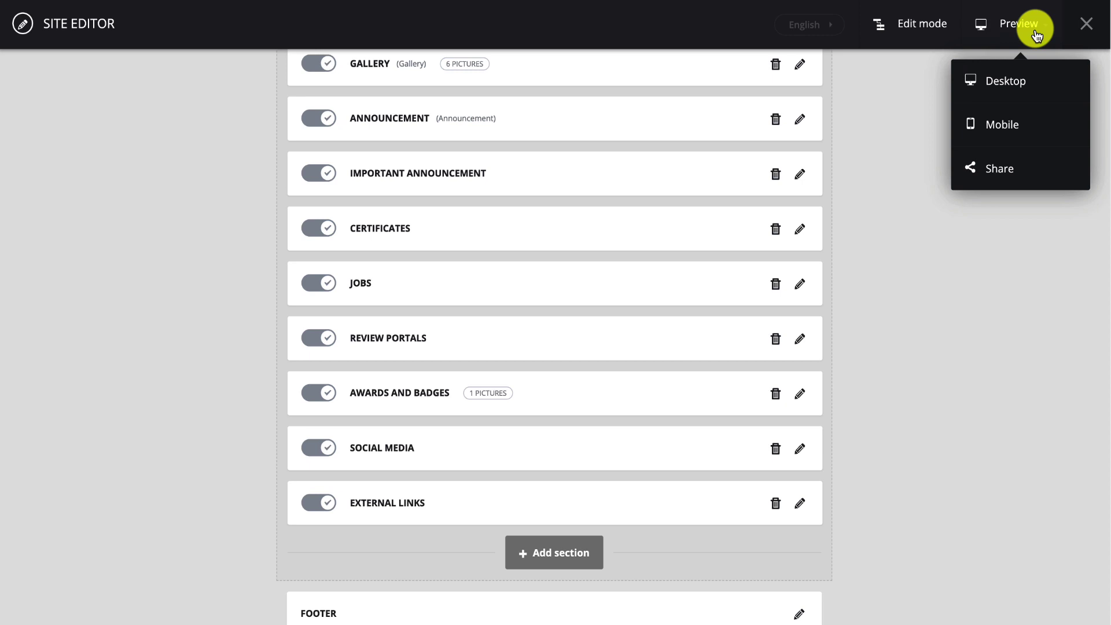
left_click(1028, 83)
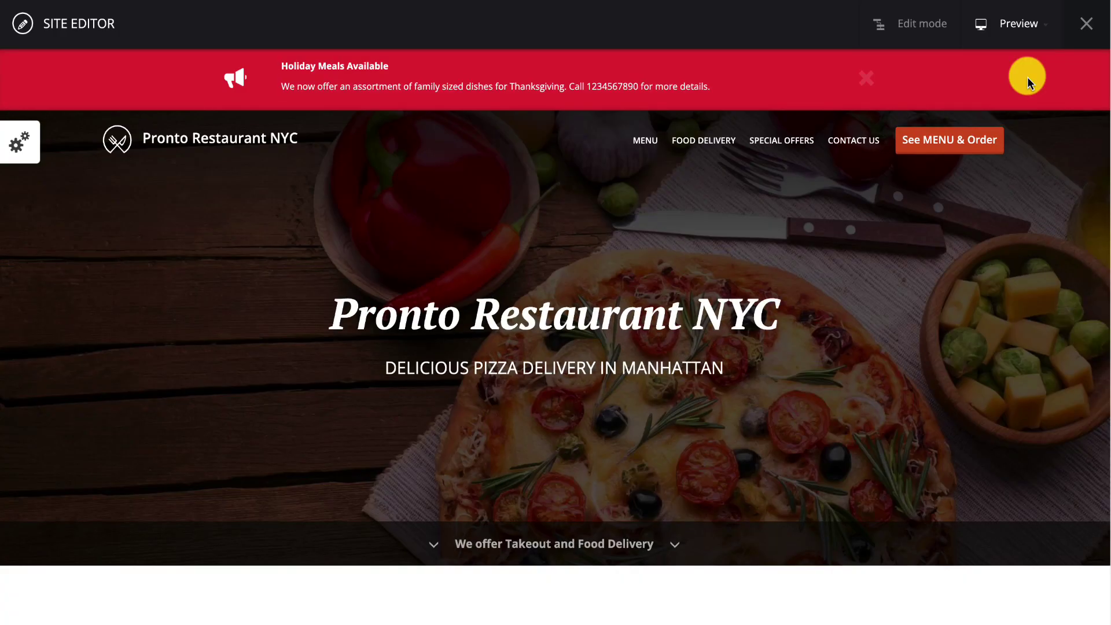
scroll(879, 268, "down", 10)
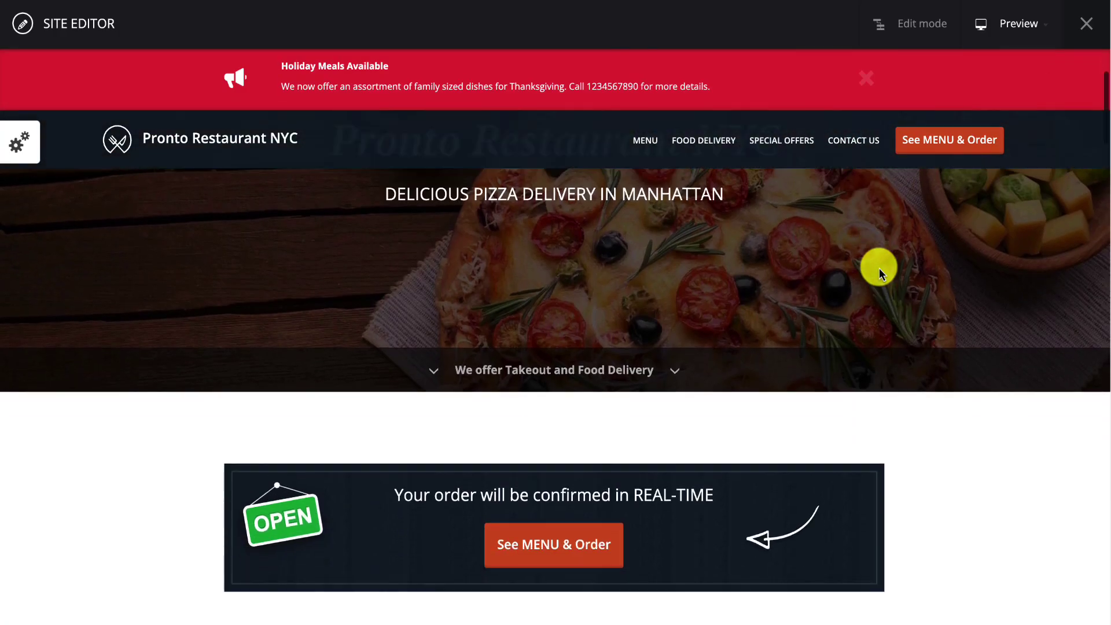
scroll(880, 269, "down", 10)
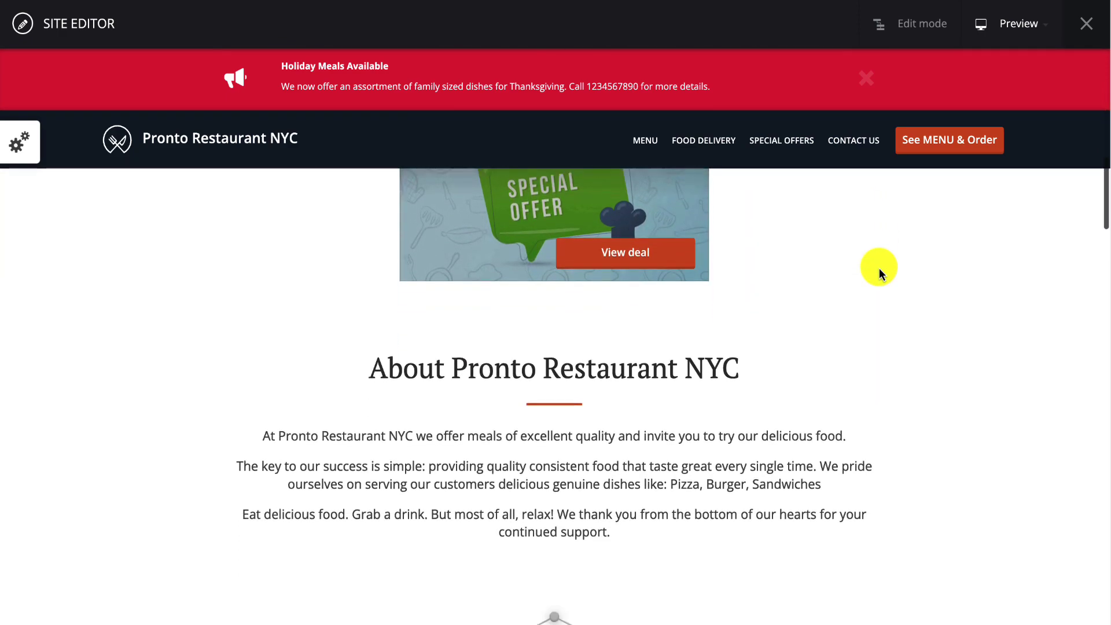
scroll(879, 268, "down", 10)
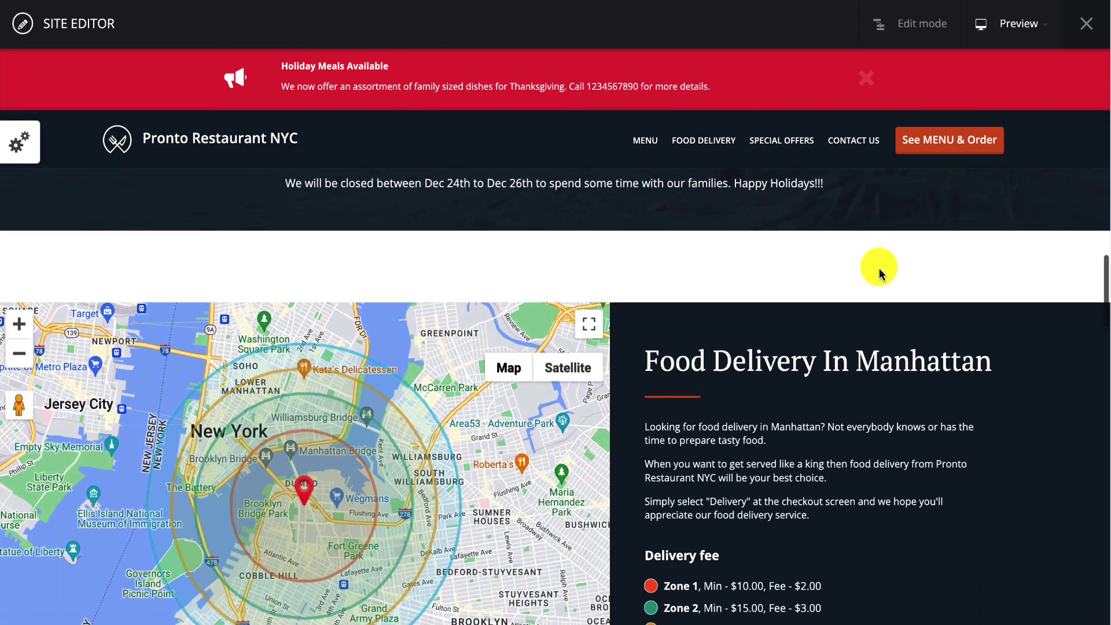
scroll(880, 269, "down", 10)
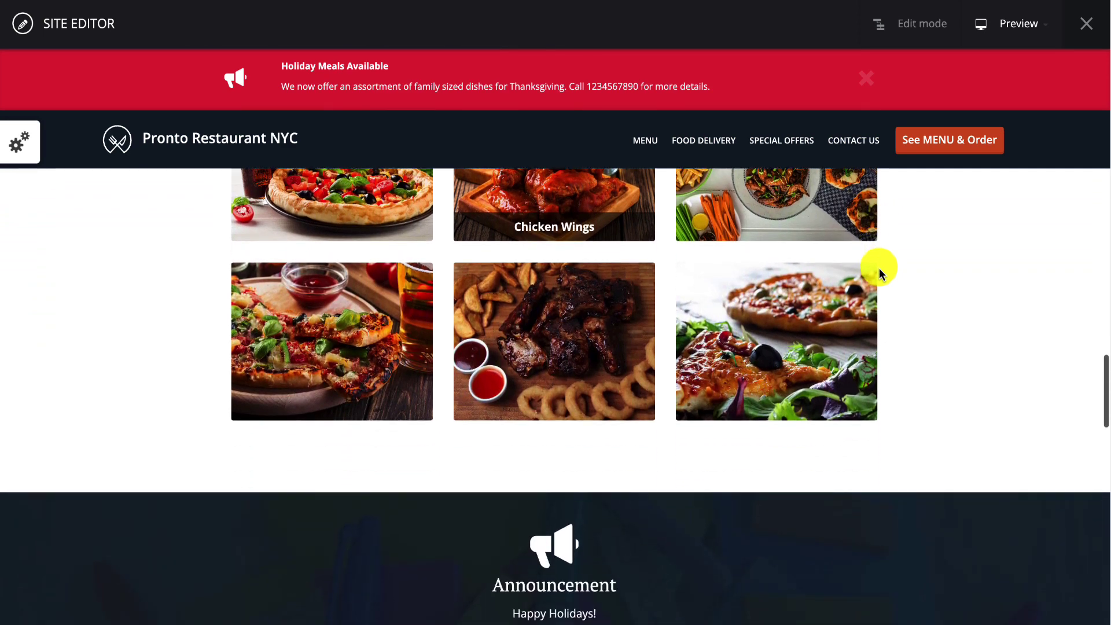
scroll(879, 269, "down", 10)
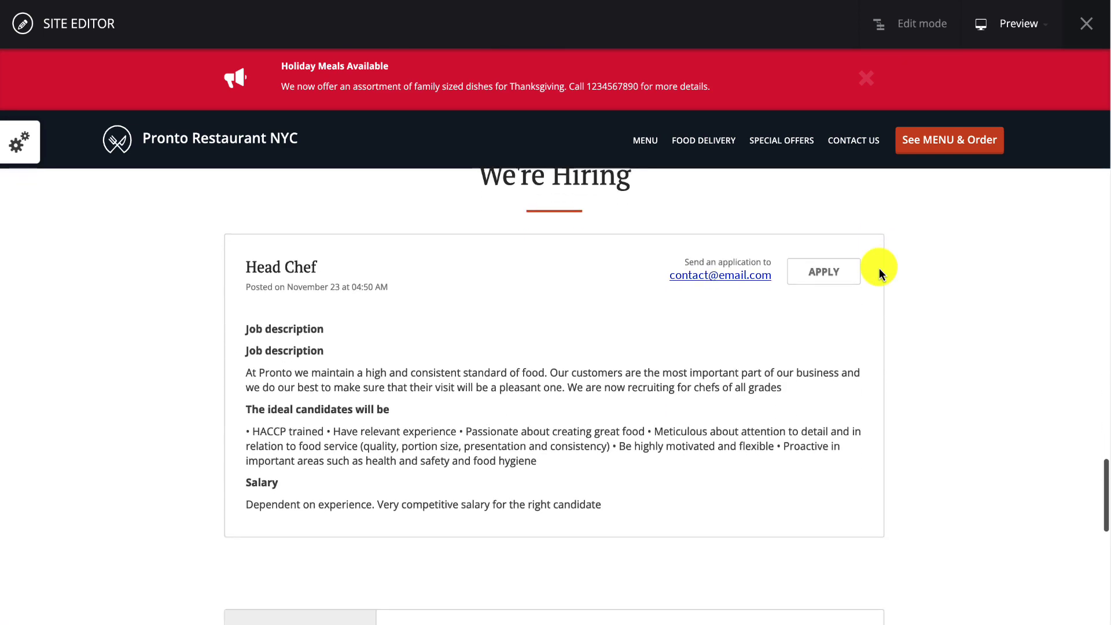
scroll(879, 268, "down", 8)
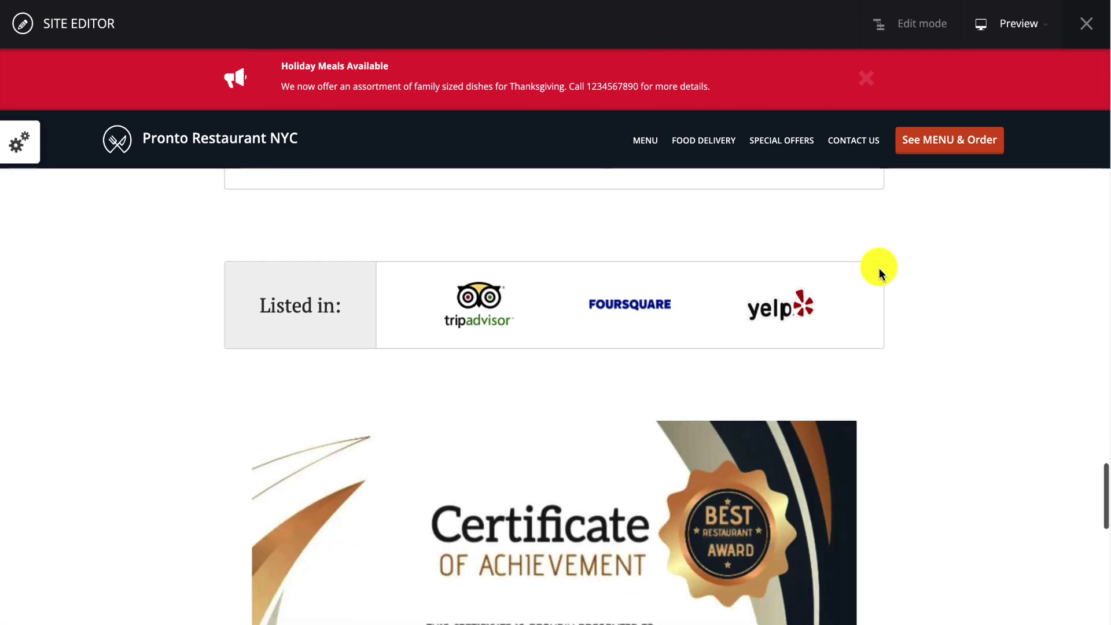
scroll(879, 268, "down", 6)
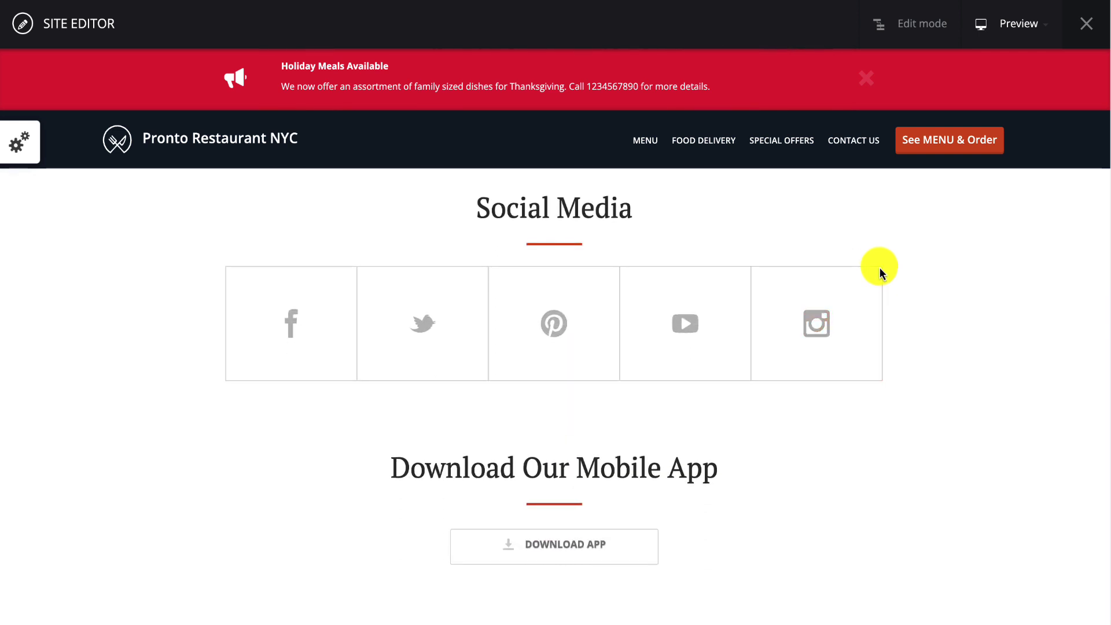
Preview the site on mobile, dismiss the Holiday Meals Available banner, and review the page through the Food Delivery In Manhattan section
left_click(1044, 36)
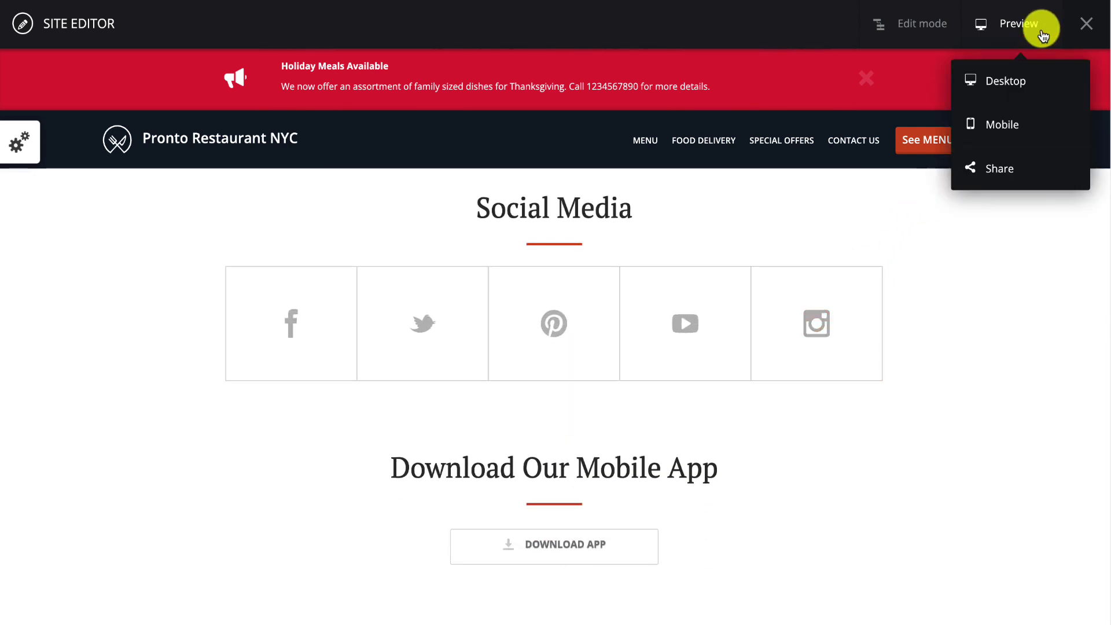
left_click(1012, 123)
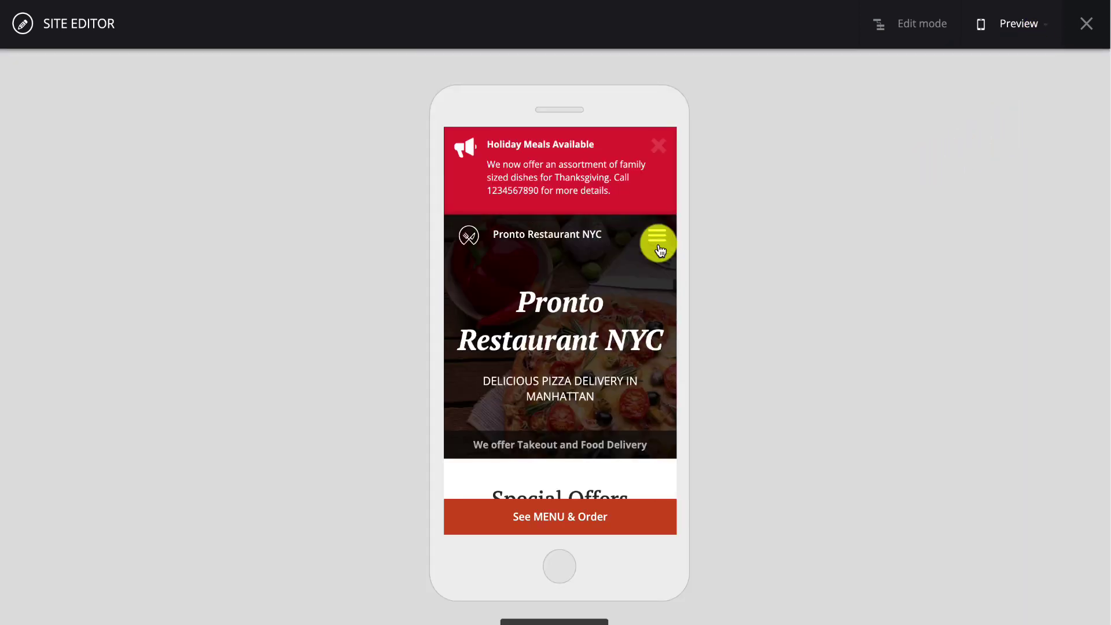
left_click(658, 146)
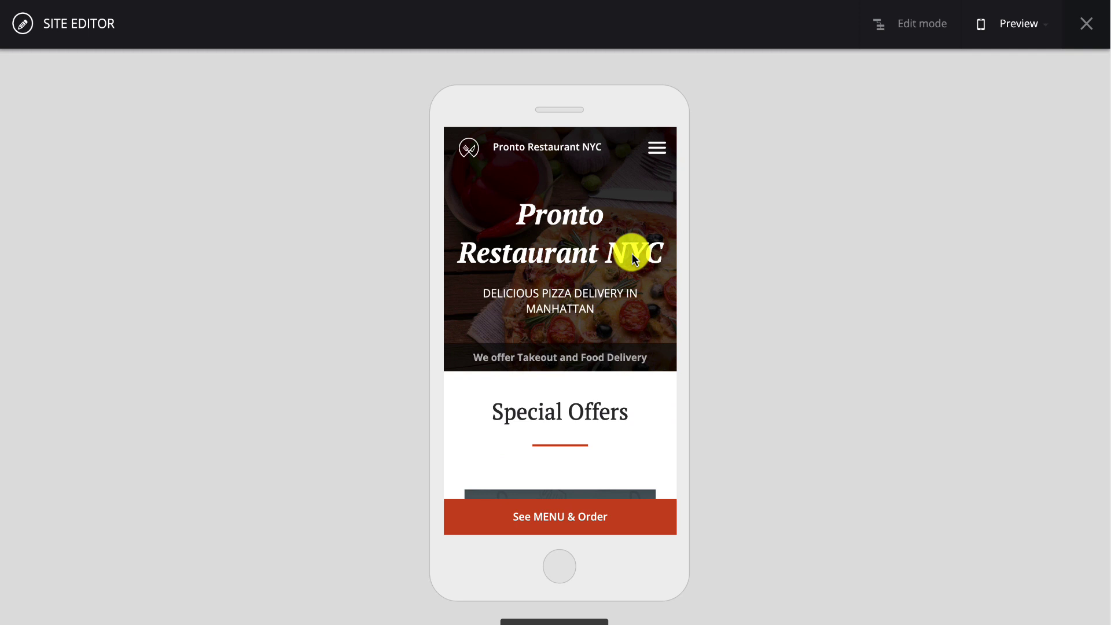
scroll(632, 252, "down", 5)
scroll(633, 258, "down", 12)
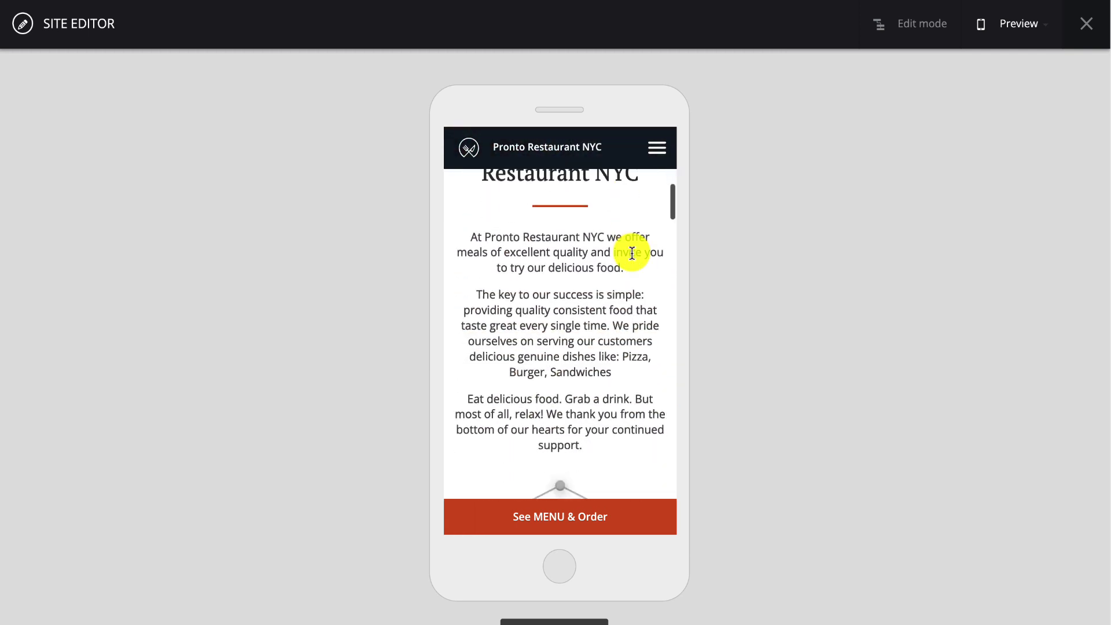
scroll(632, 252, "down", 2)
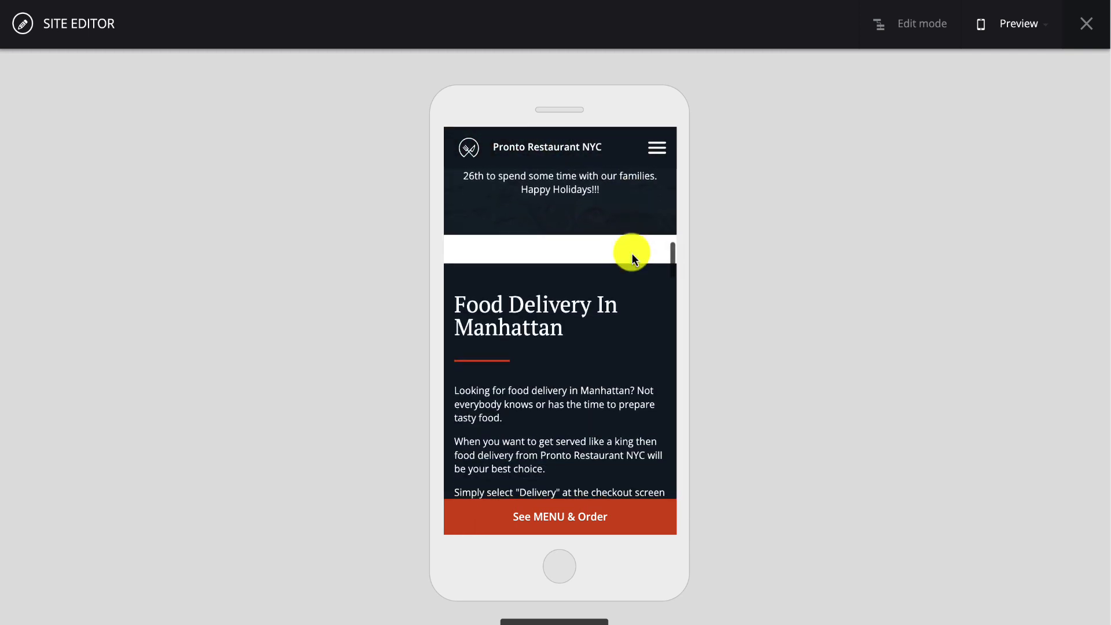
Open the restaurant's menu and ordering page in the mobile preview and look through the pizza items
left_click(631, 507)
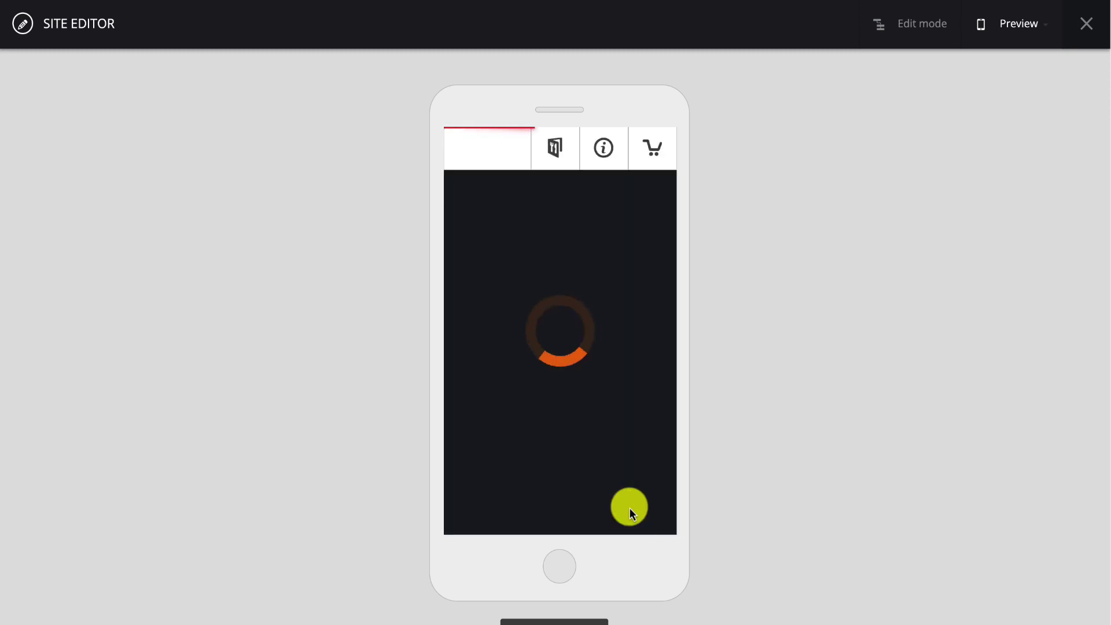
scroll(629, 508, "down", 10)
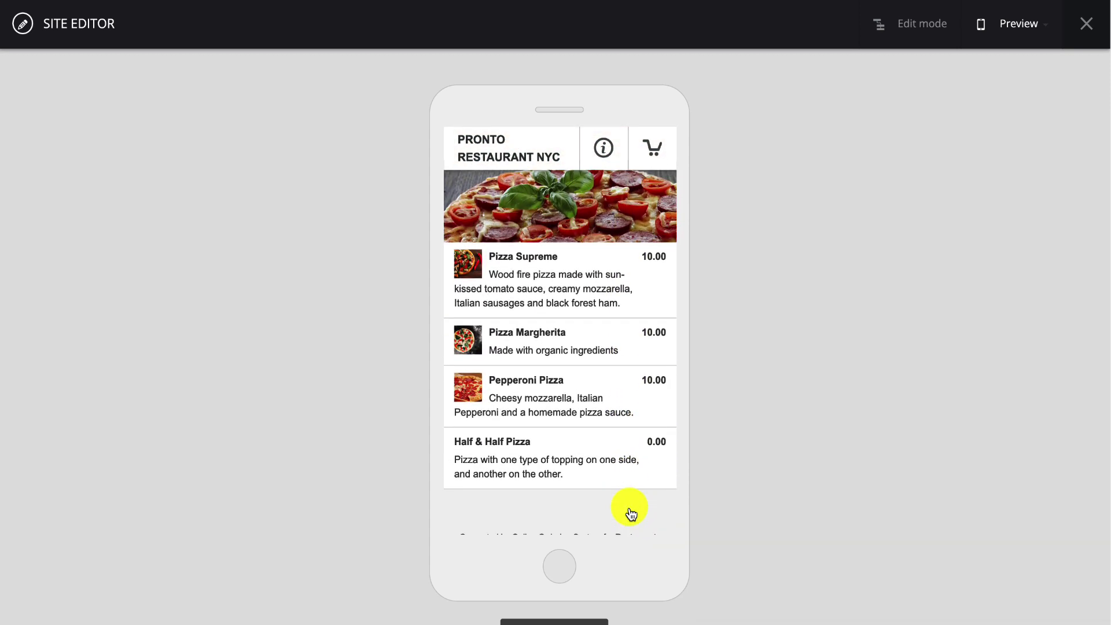
scroll(631, 514, "up", 5)
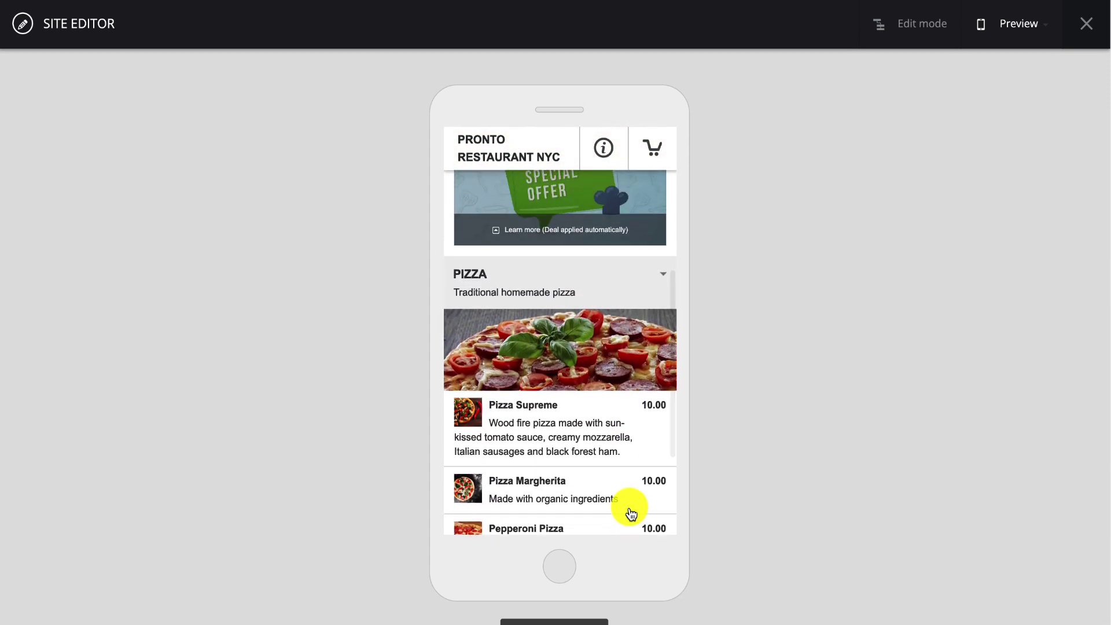
Open the preview's sharing options and copy the shareable link
left_click(1045, 22)
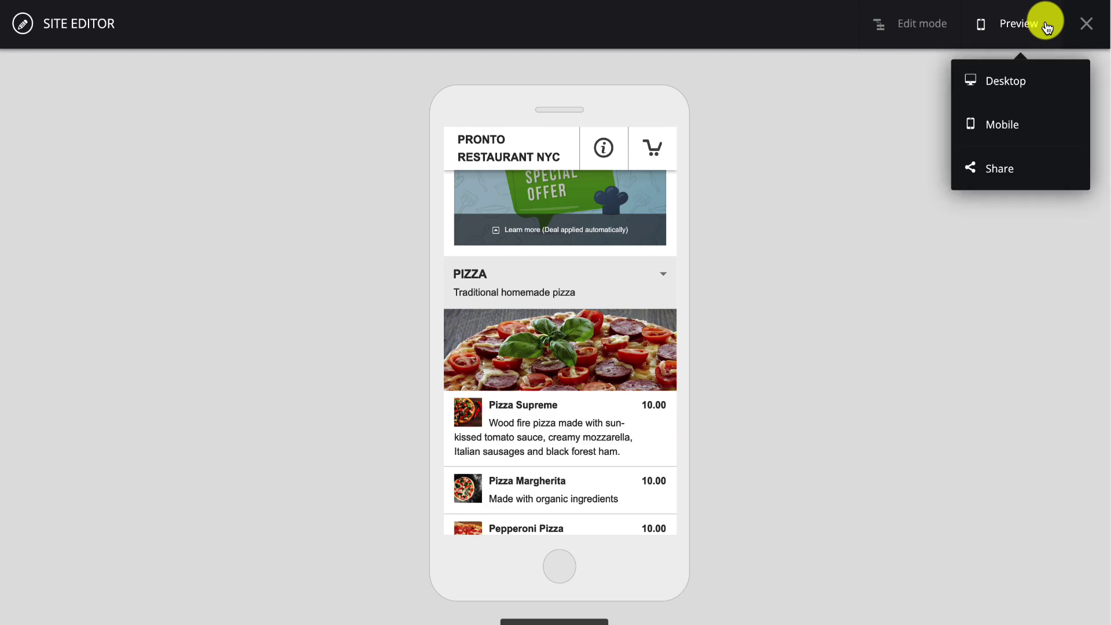
left_click(1005, 169)
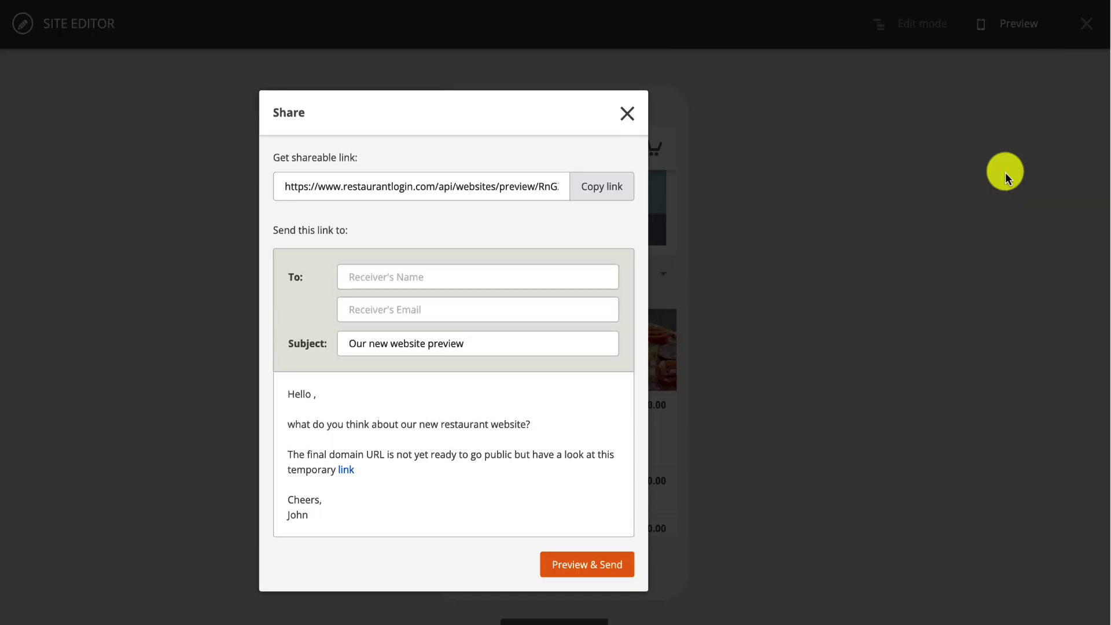
left_click(603, 188)
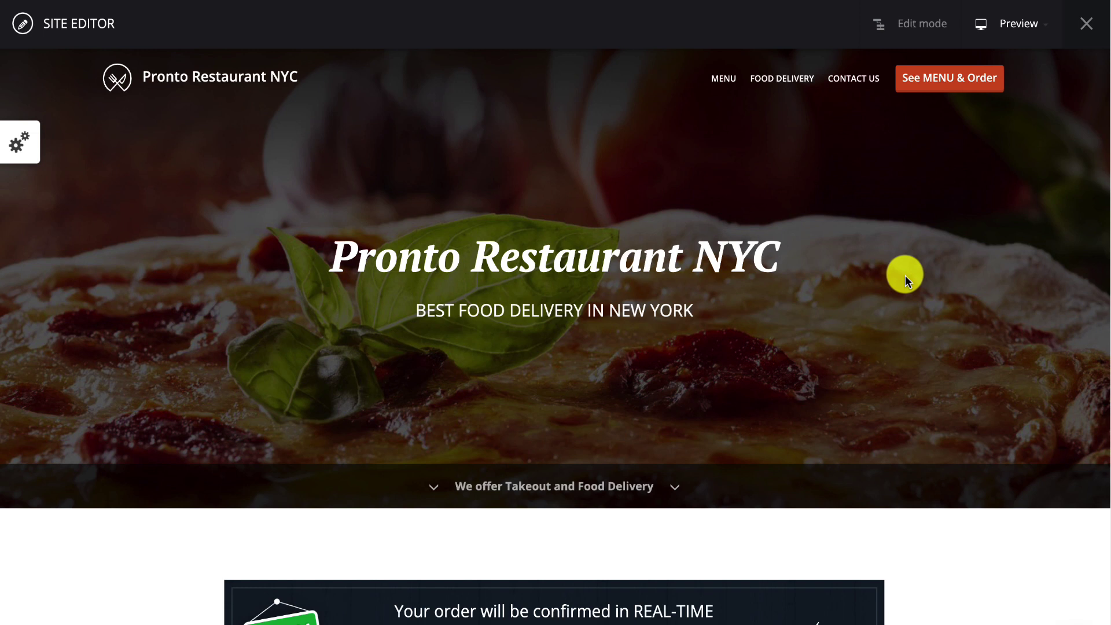
Return to editing the site, add Español as a website language, and switch to editing that language version
left_click(901, 25)
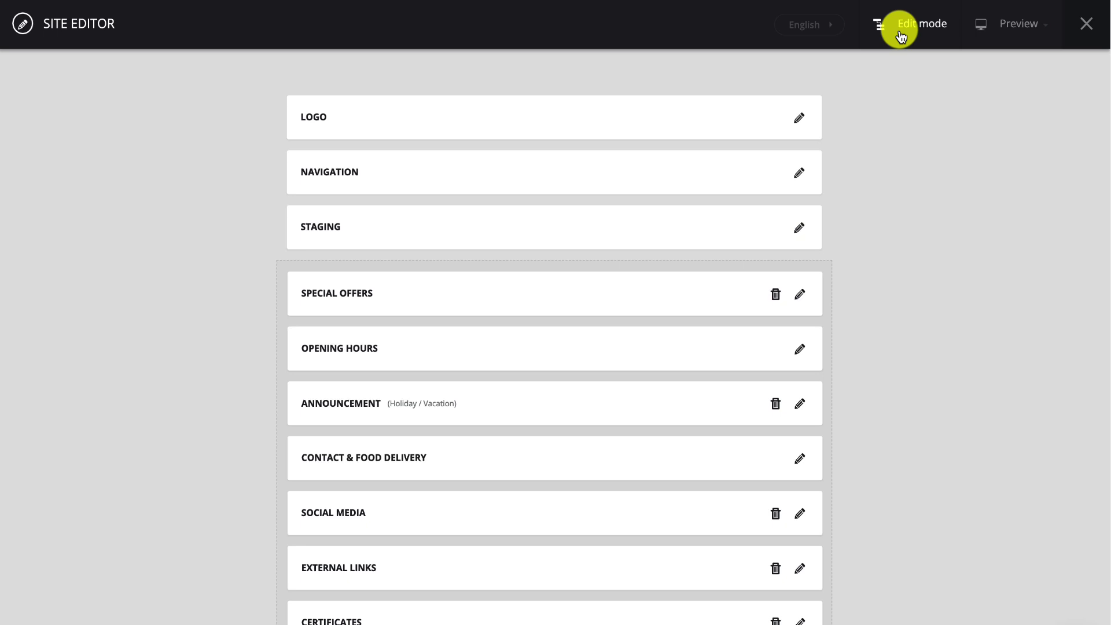
left_click(836, 29)
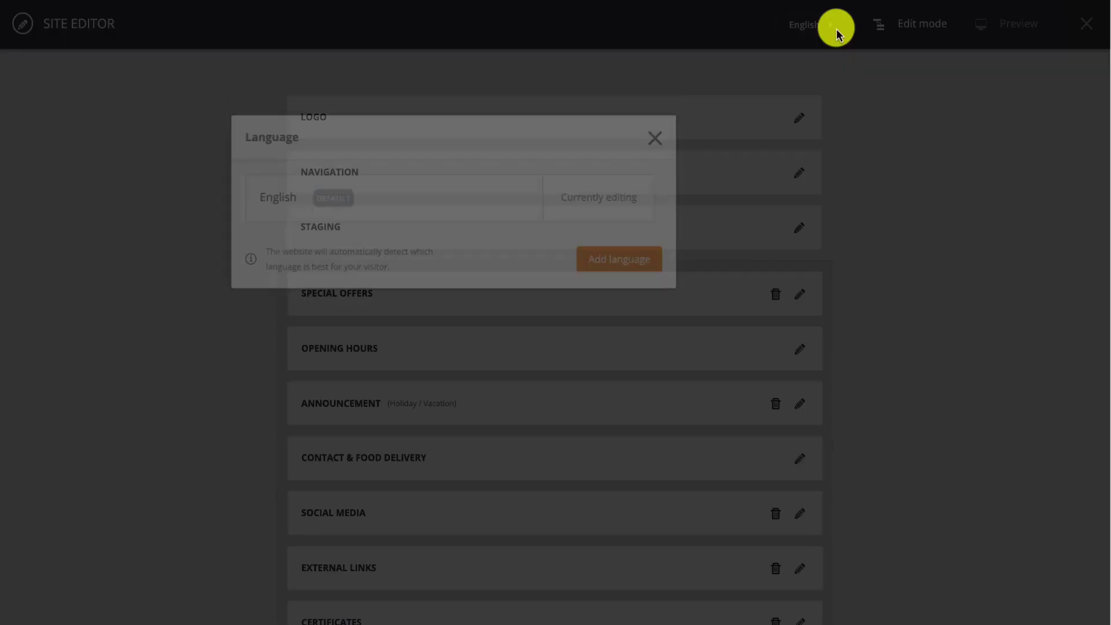
left_click(609, 393)
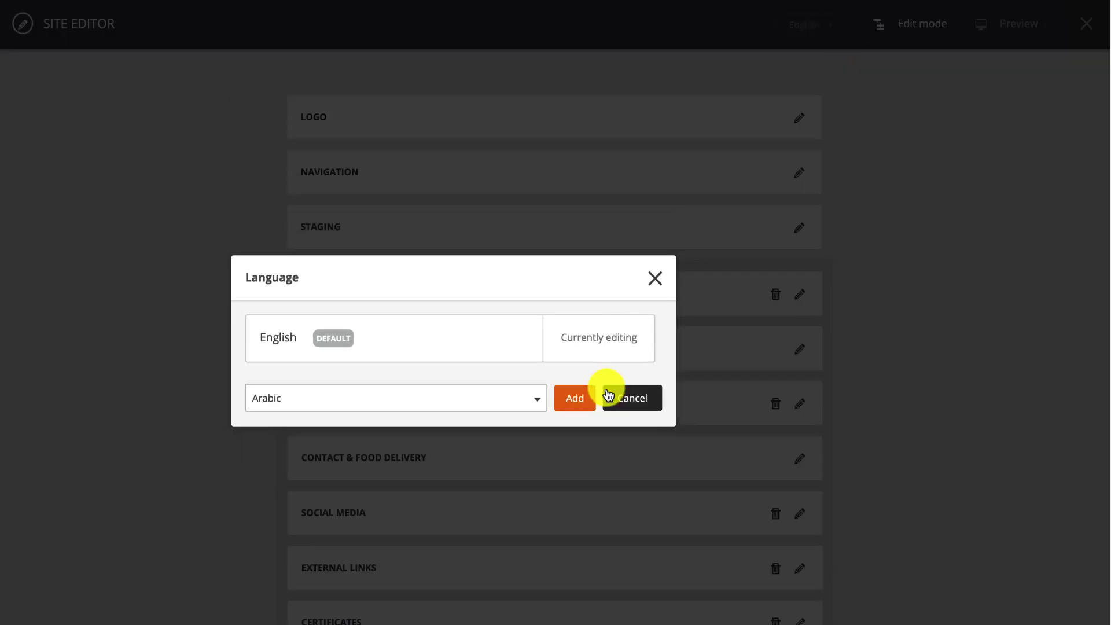
left_click(542, 401)
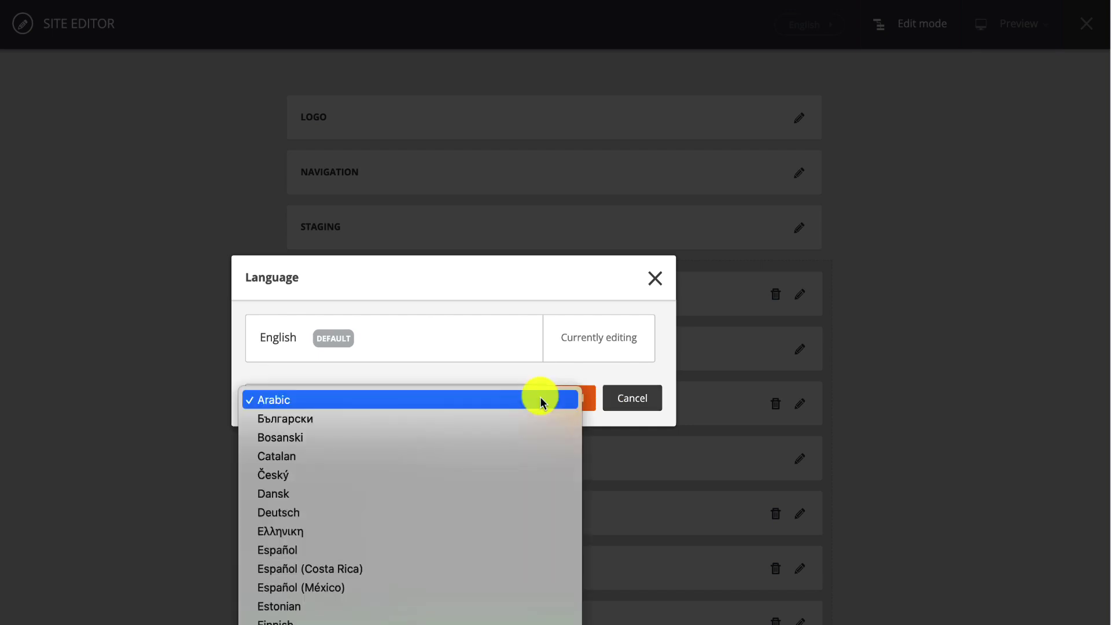
scroll(542, 401, "down", 10)
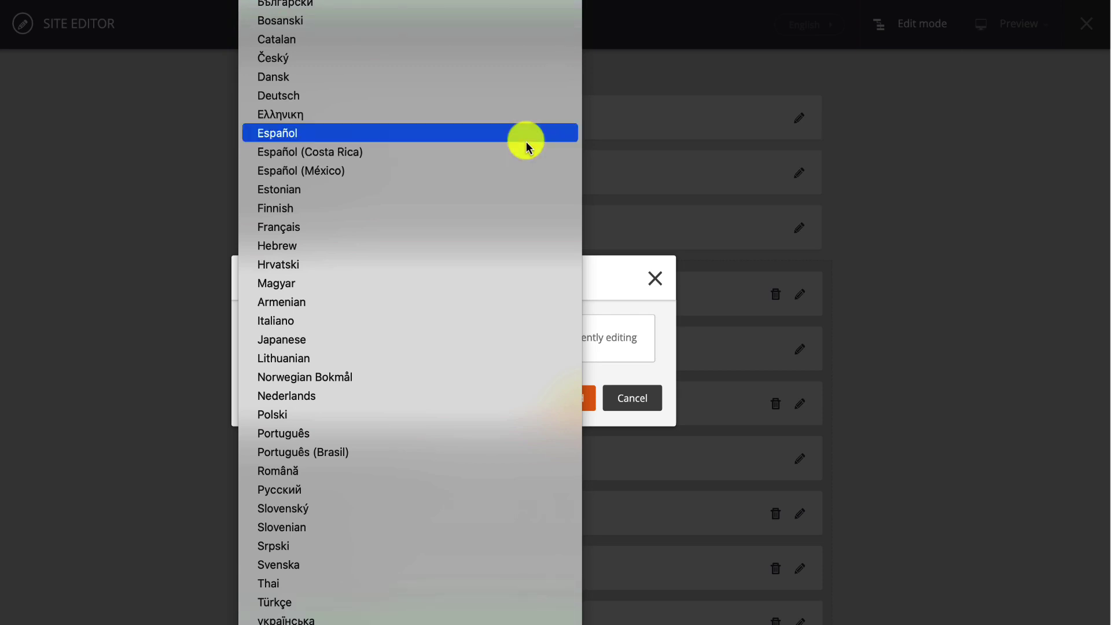
left_click(526, 141)
left_click(576, 395)
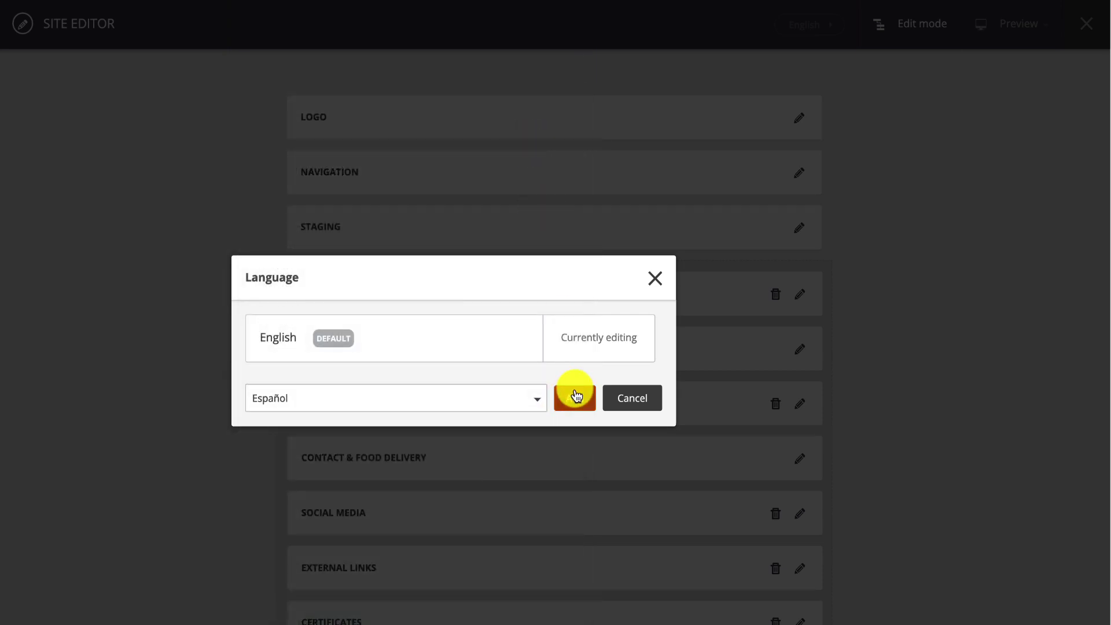
left_click(574, 392)
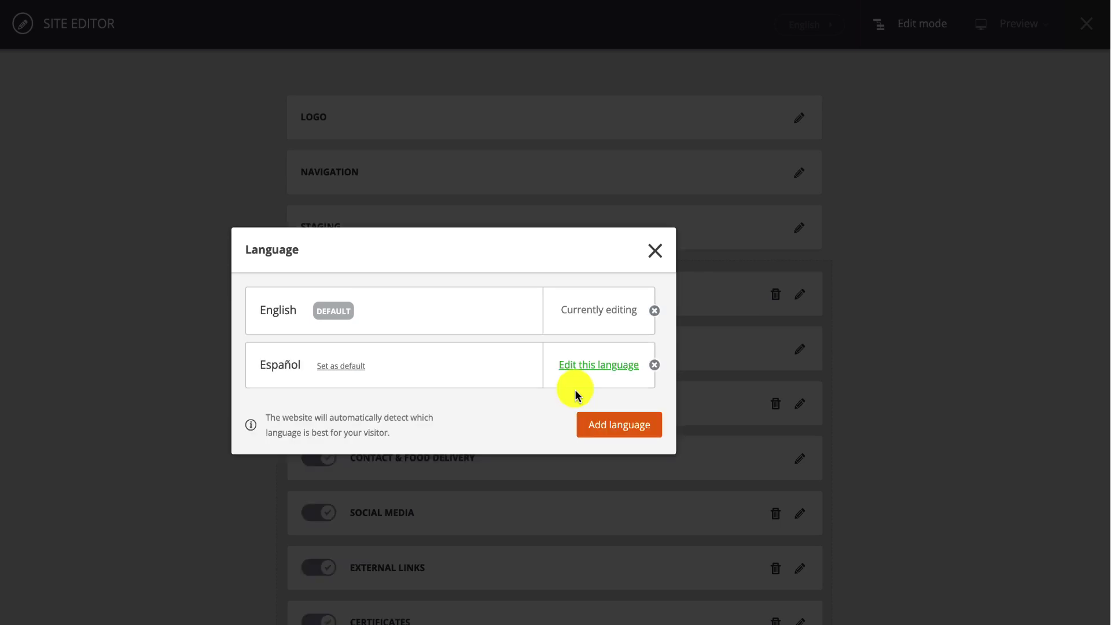
left_click(594, 367)
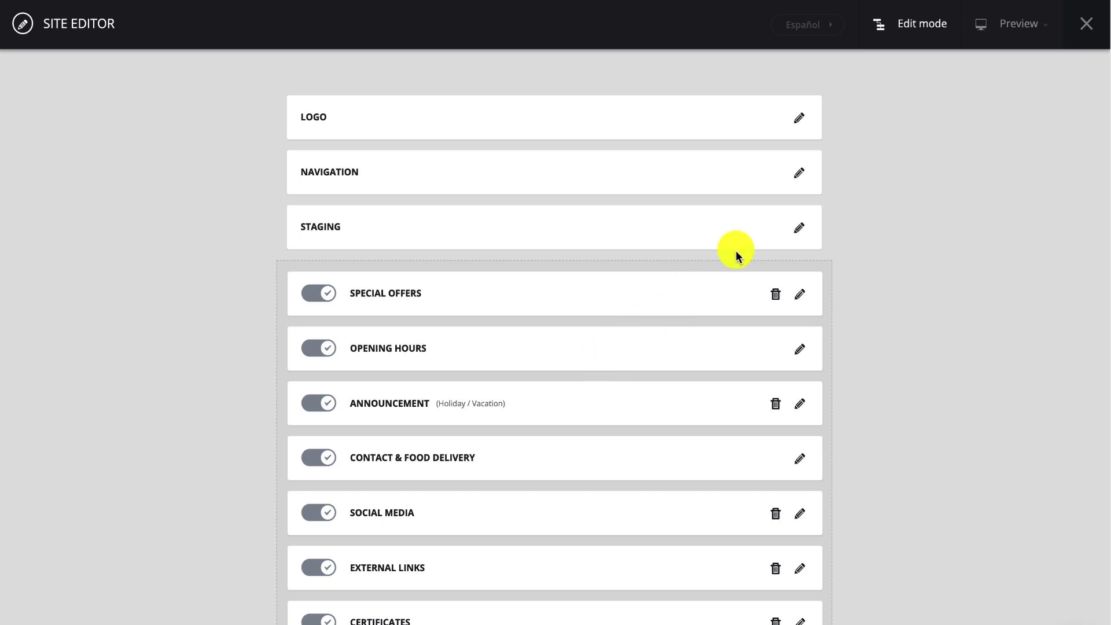
Preview the Spanish version of the site on desktop and review its opening hours, announcement and food delivery sections
left_click(1002, 38)
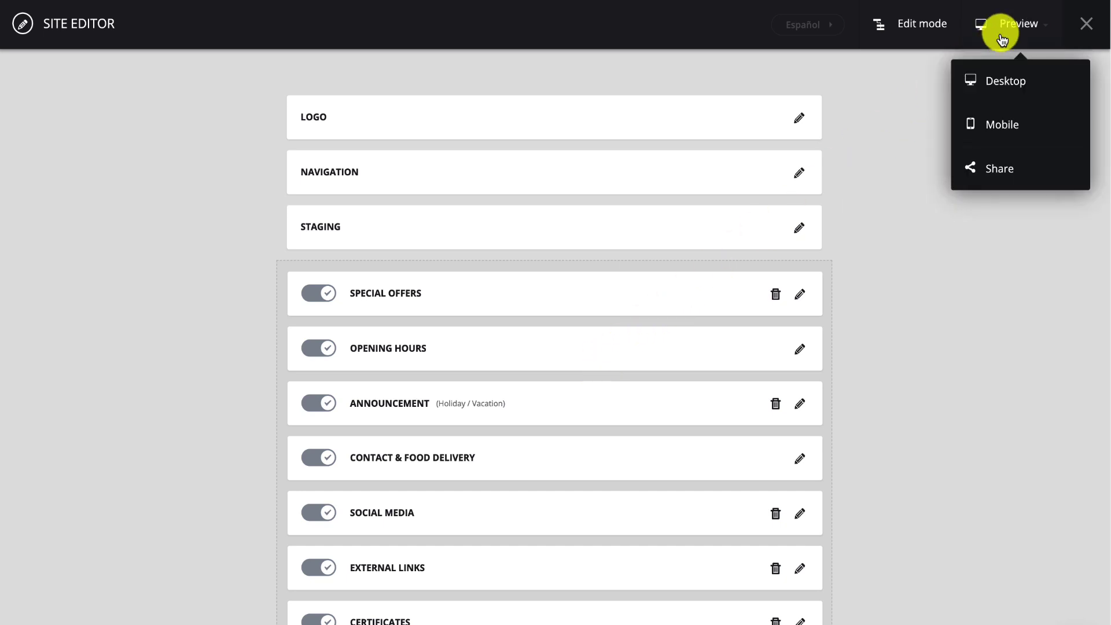
left_click(1004, 81)
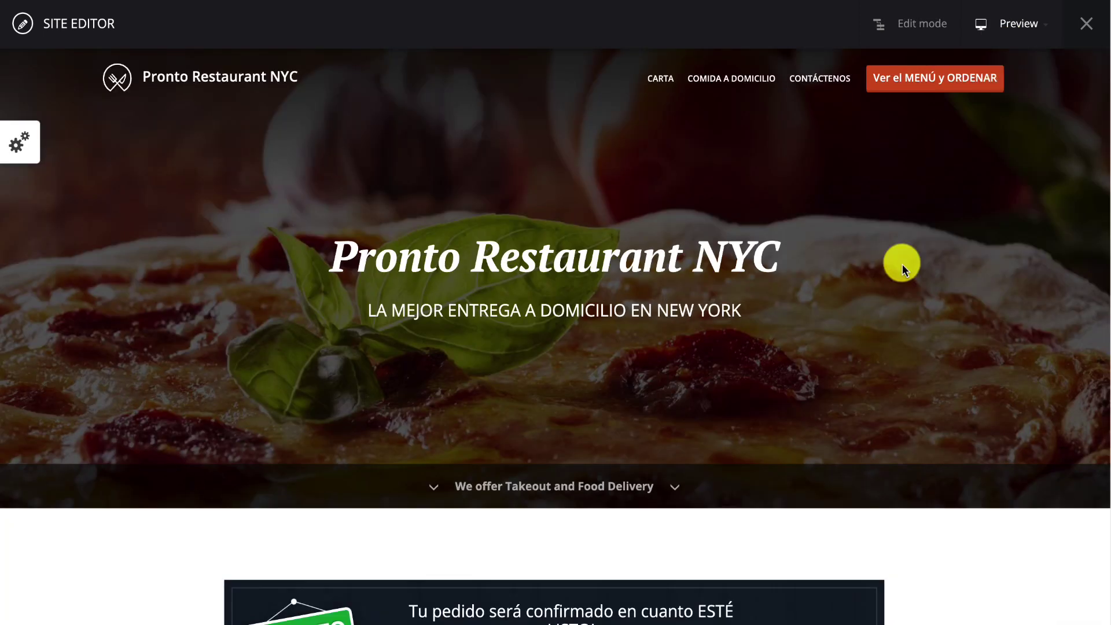
scroll(899, 271, "down", 5)
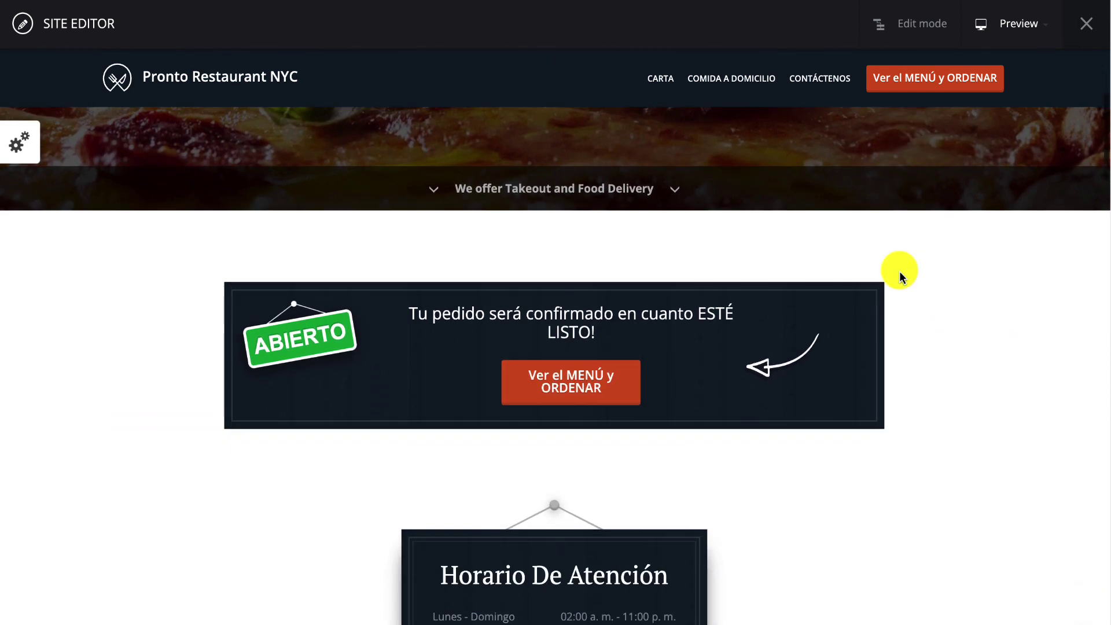
scroll(899, 271, "down", 3)
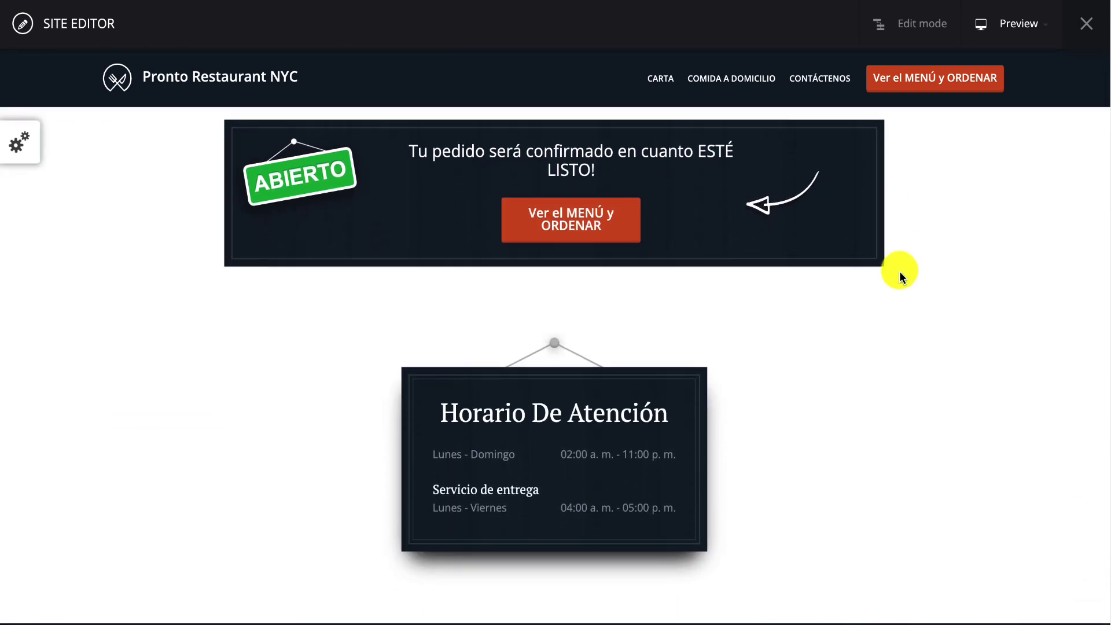
scroll(899, 271, "down", 9)
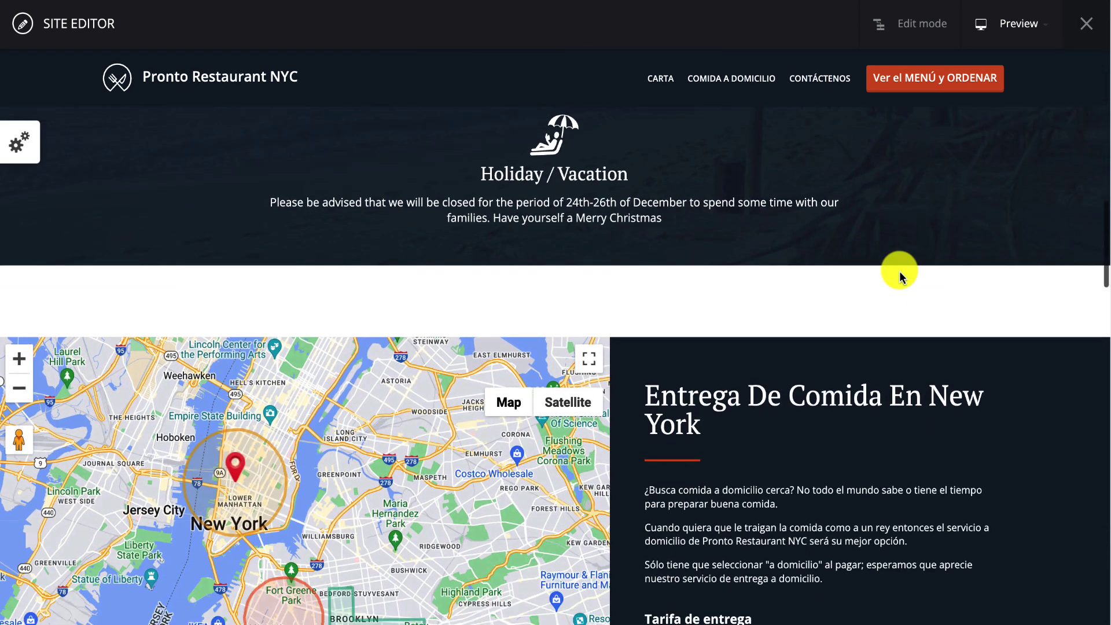
scroll(899, 271, "down", 2)
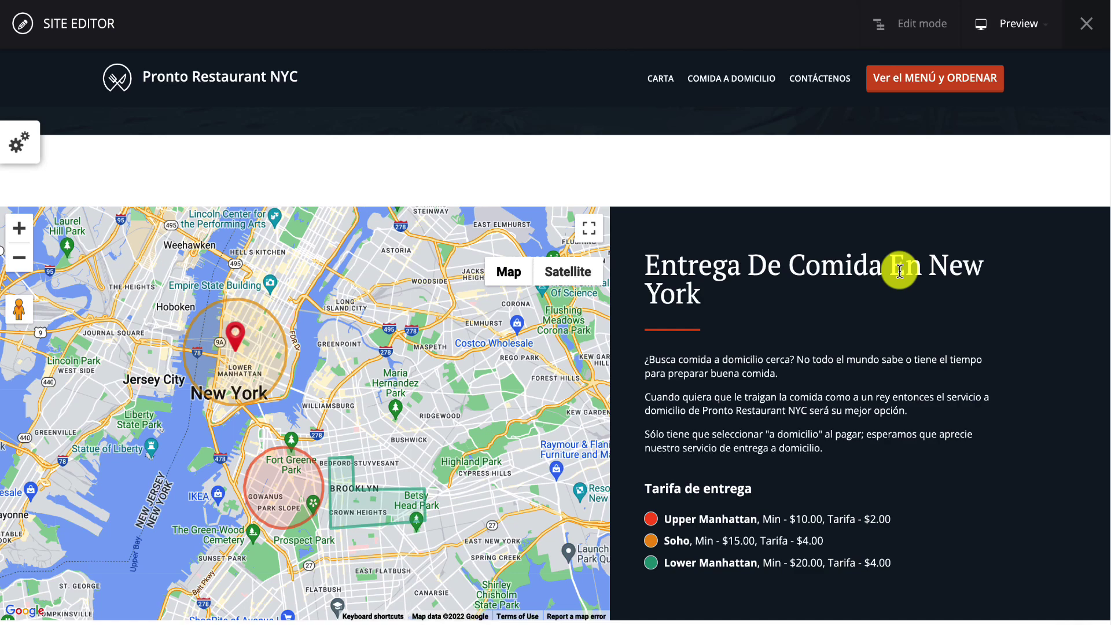
scroll(899, 271, "up", 15)
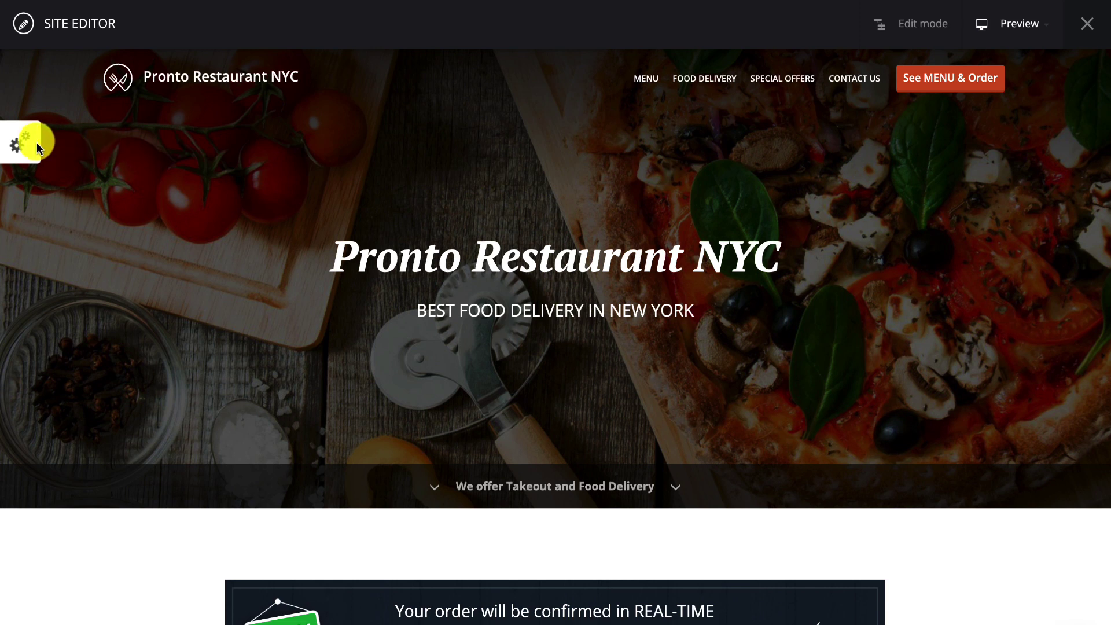
Set the site's navigation style to Filled and its layout to Boxed, and review the page down to the opening hours
left_click(17, 145)
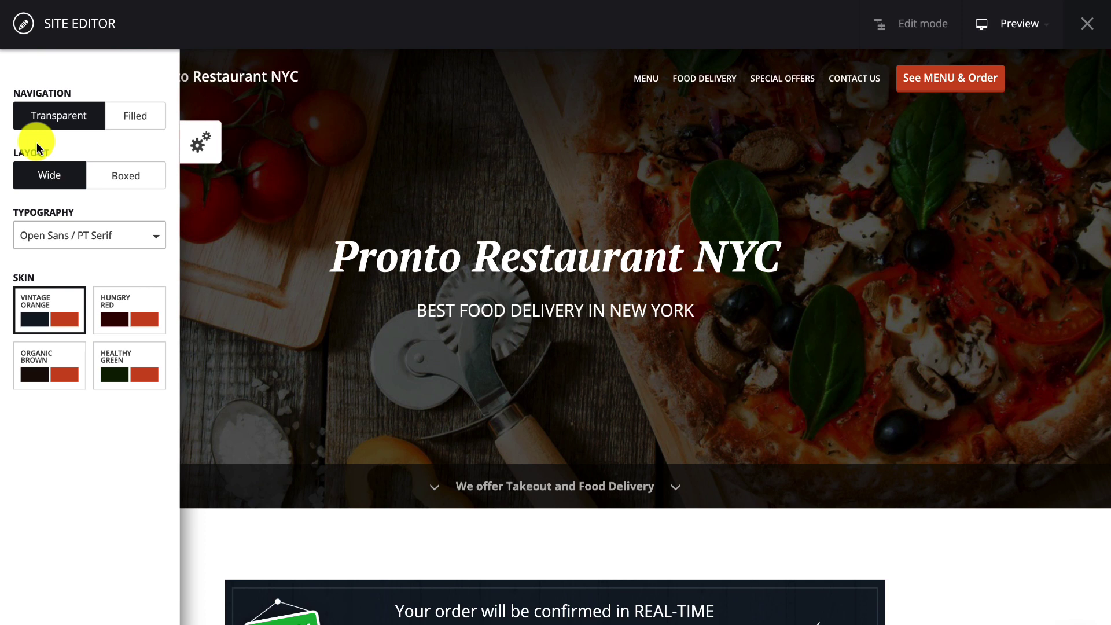
left_click(134, 118)
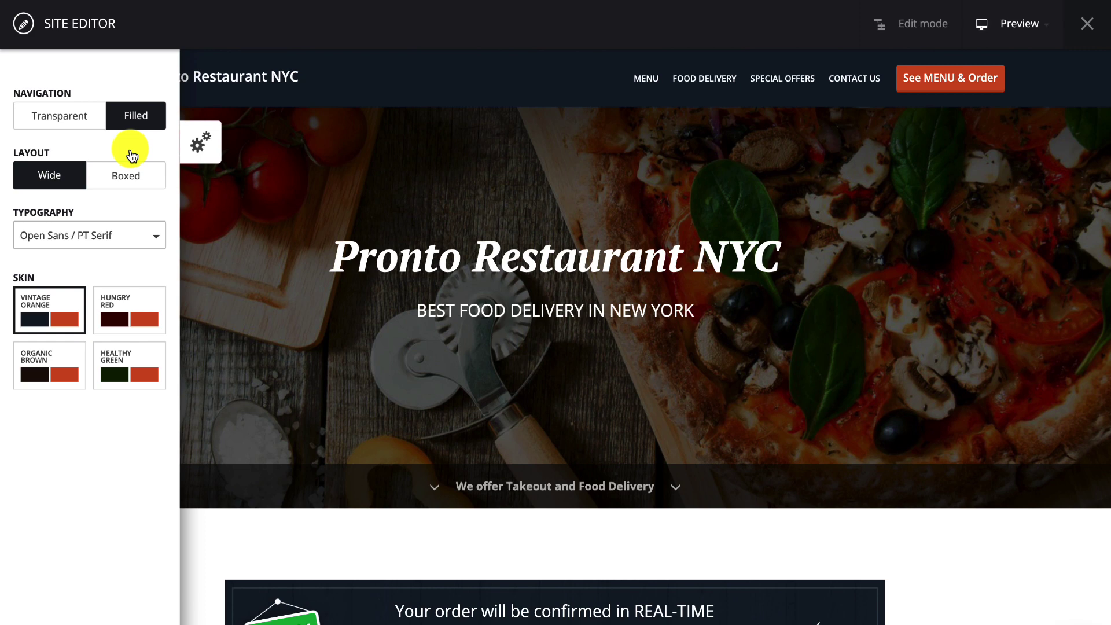
left_click(130, 174)
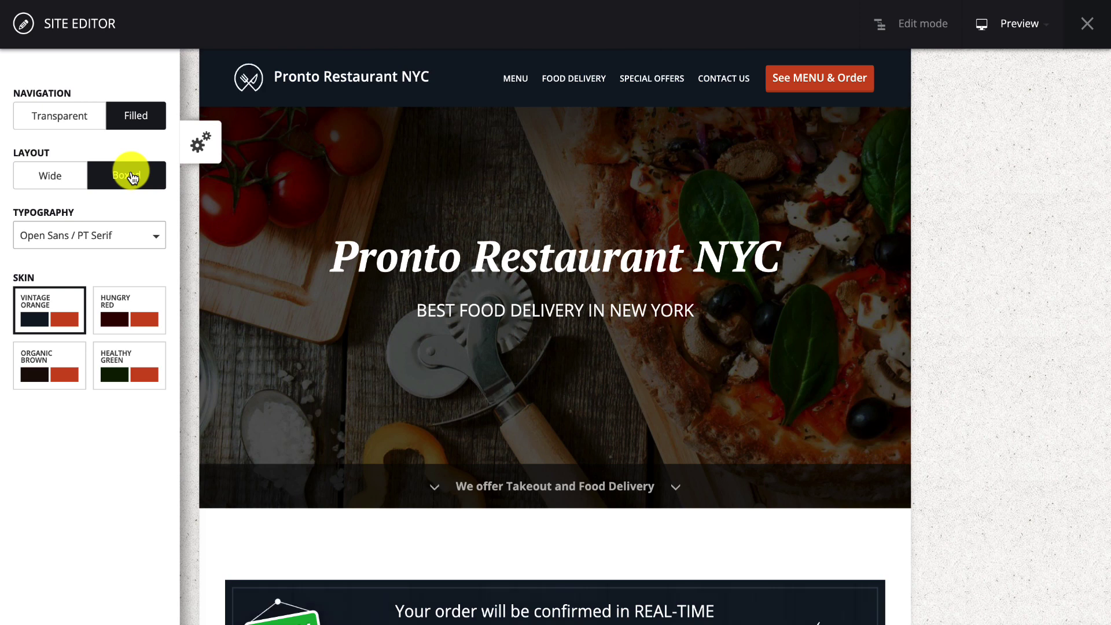
left_click(196, 152)
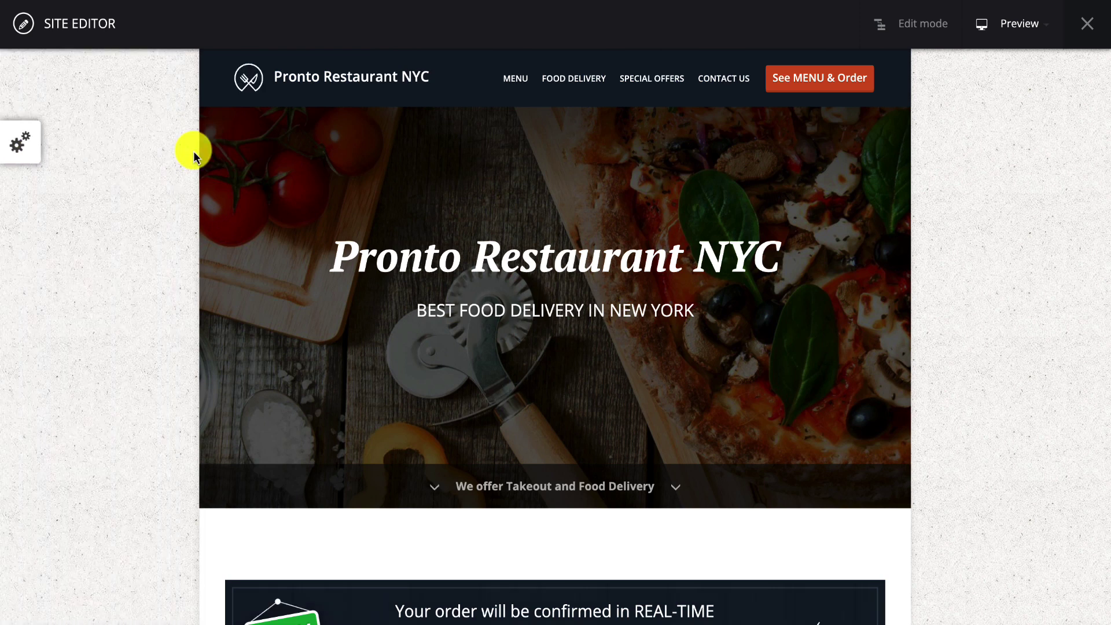
scroll(286, 178, "down", 5)
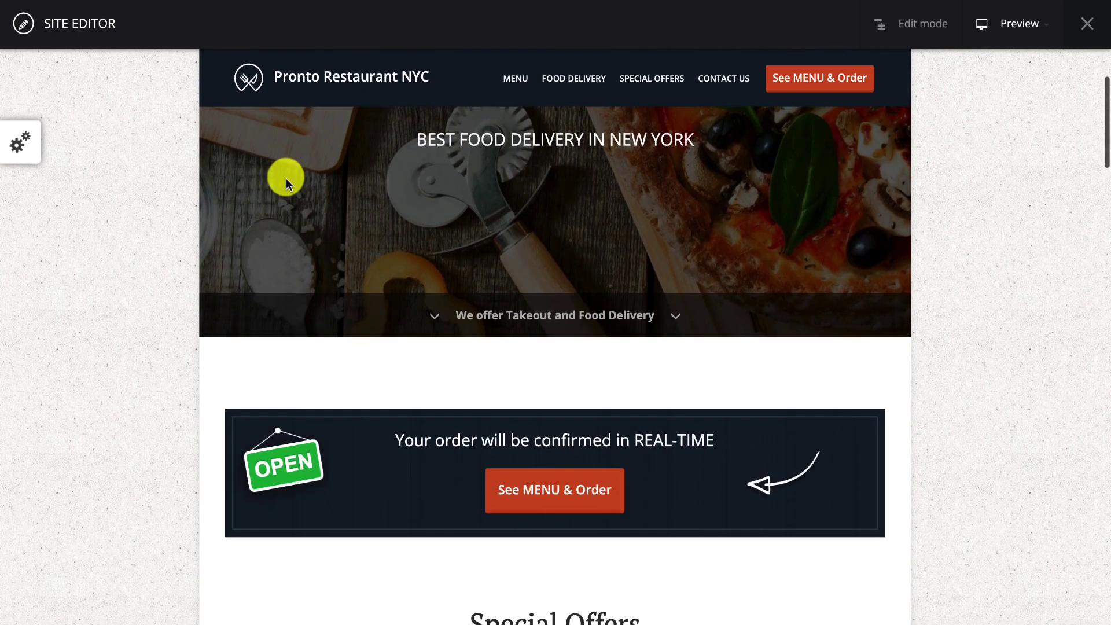
scroll(286, 178, "down", 8)
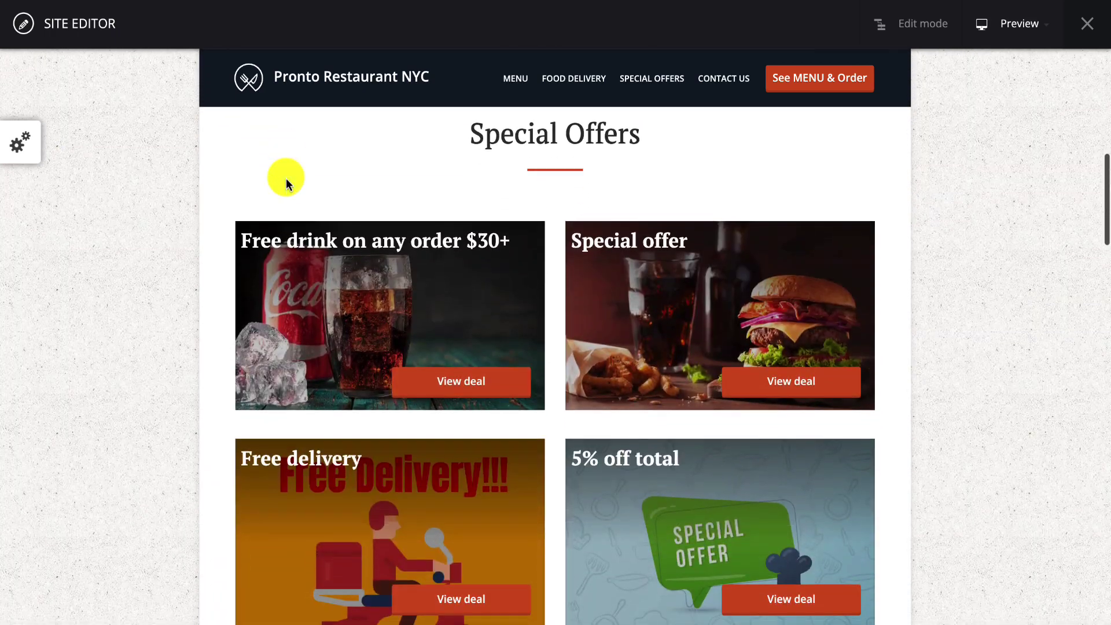
scroll(288, 183, "down", 6)
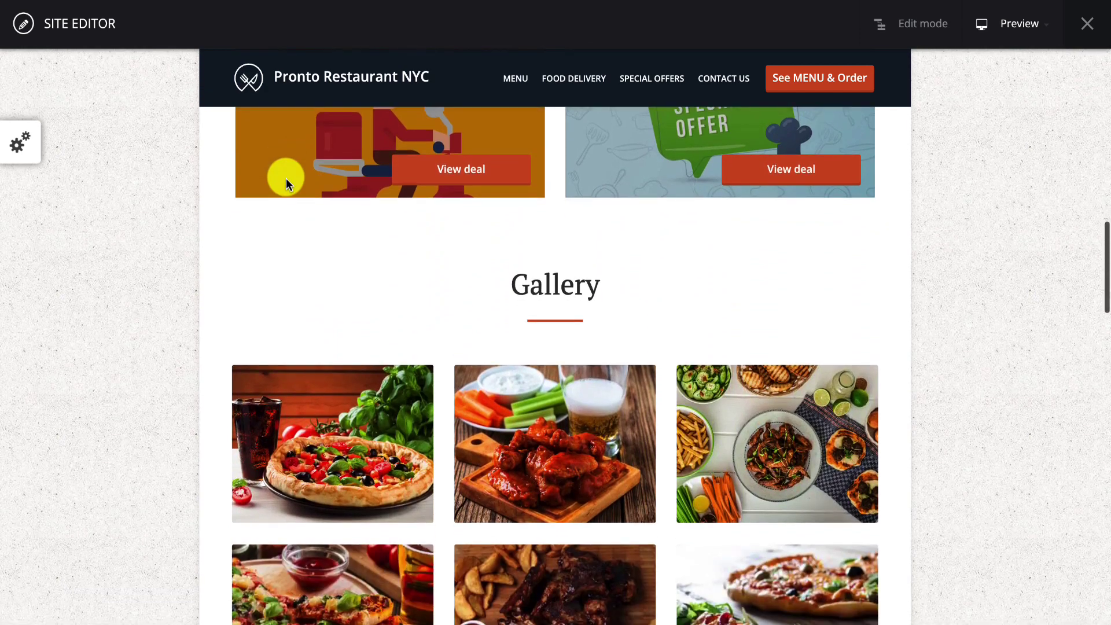
scroll(286, 178, "down", 5)
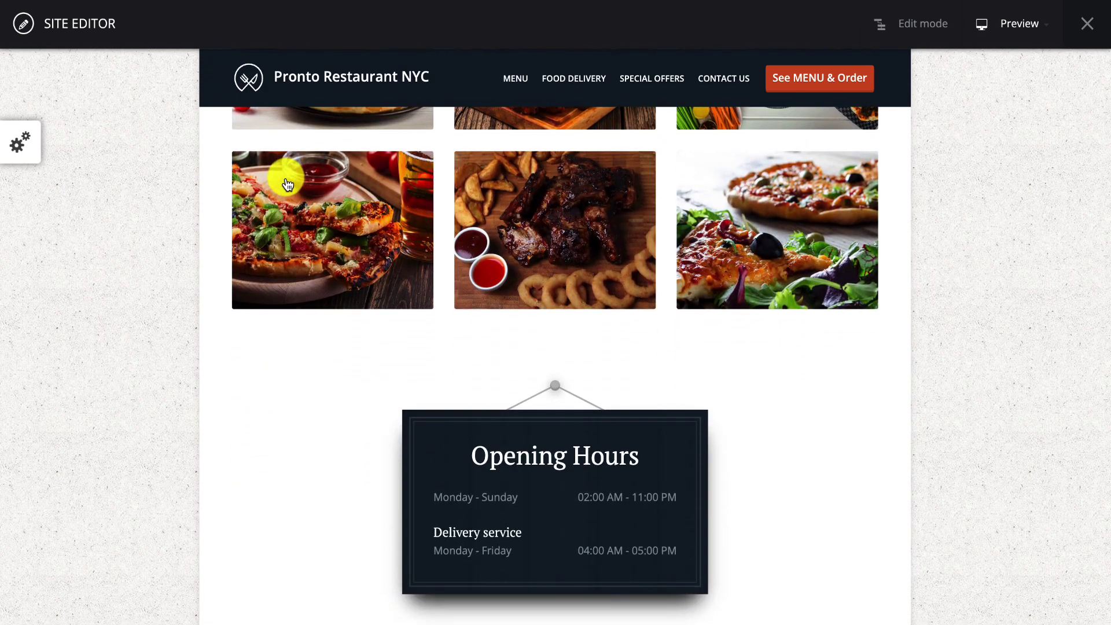
Set the site layout back to Wide and review the gallery, special offers and order banner
left_click(25, 142)
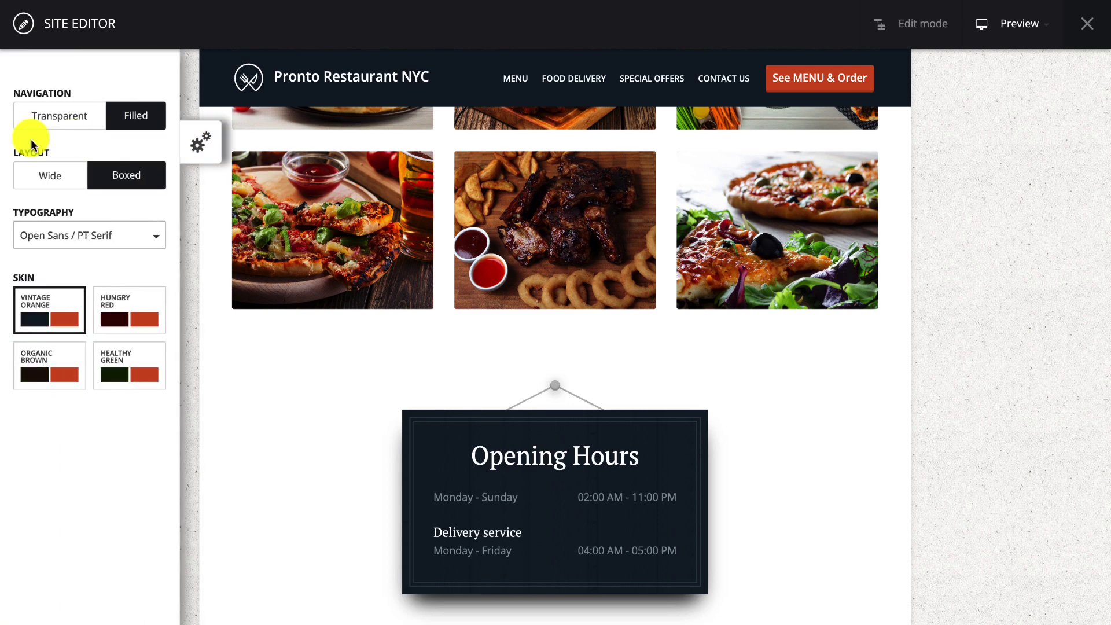
left_click(44, 175)
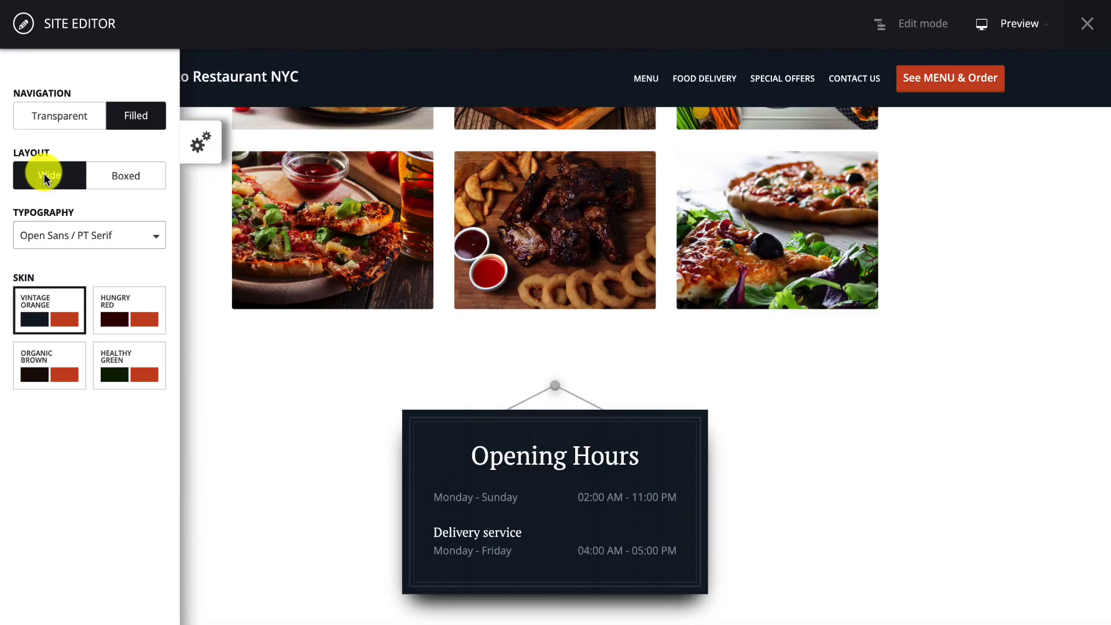
left_click(195, 152)
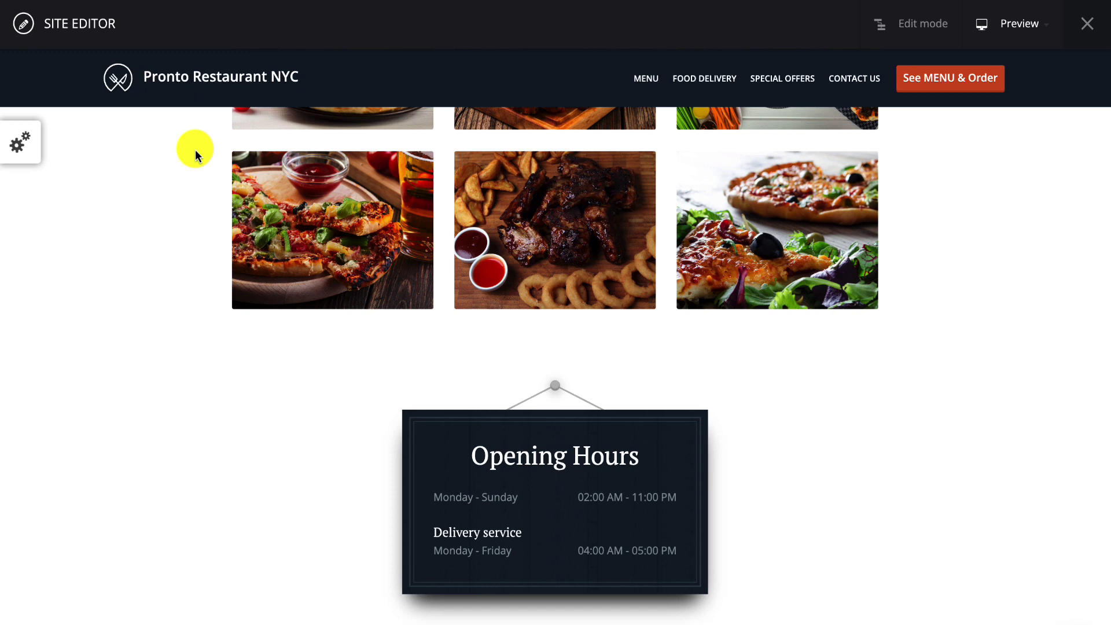
scroll(196, 155, "up", 7)
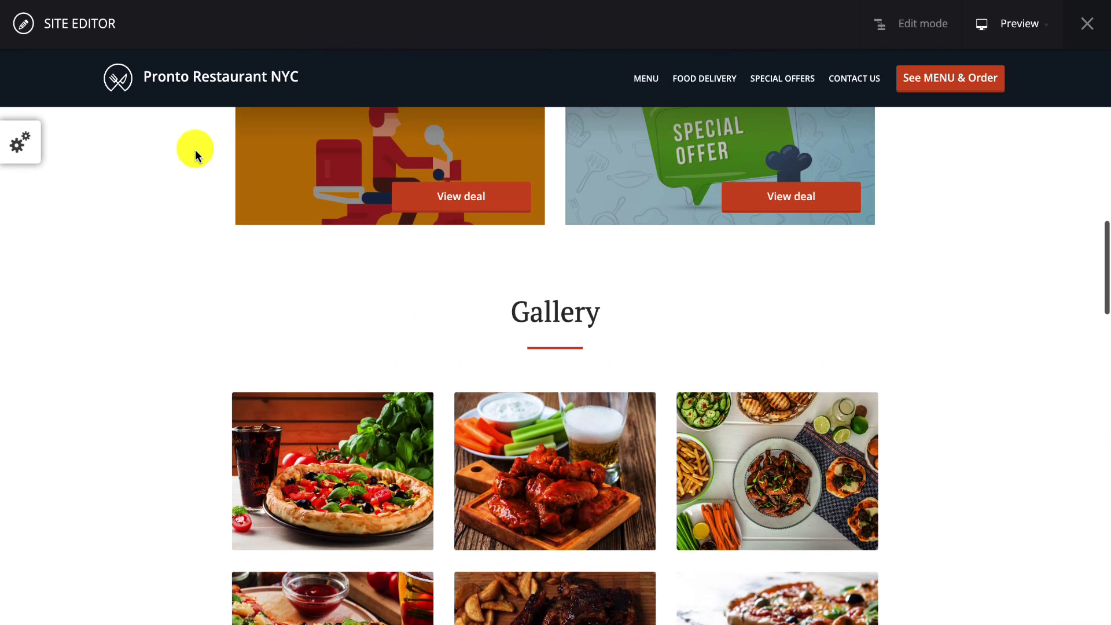
scroll(196, 151, "up", 5)
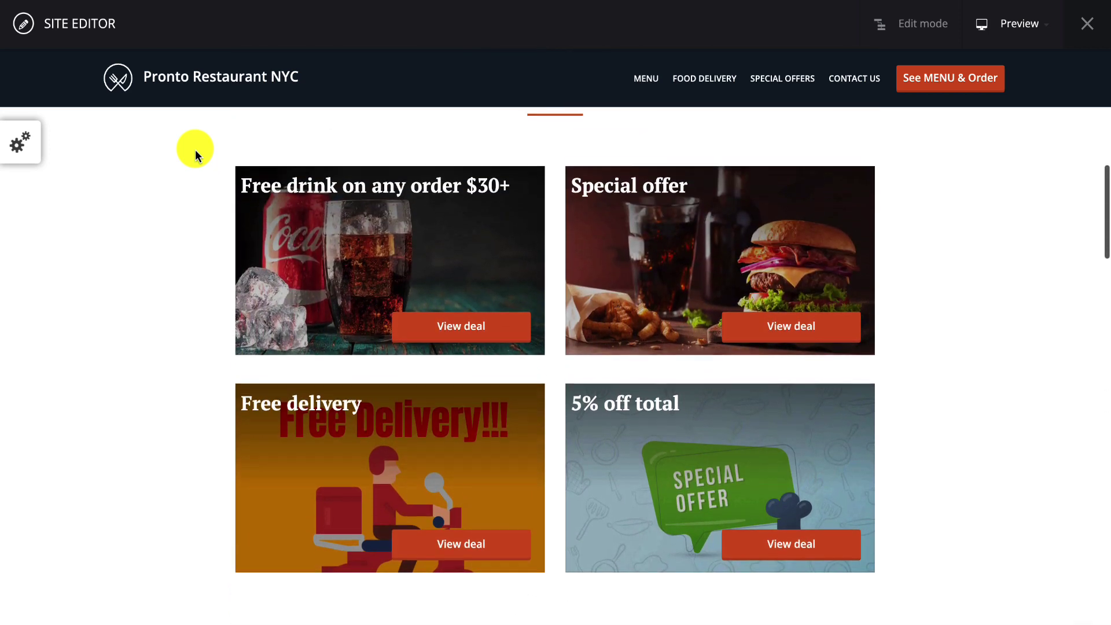
scroll(197, 155, "up", 4)
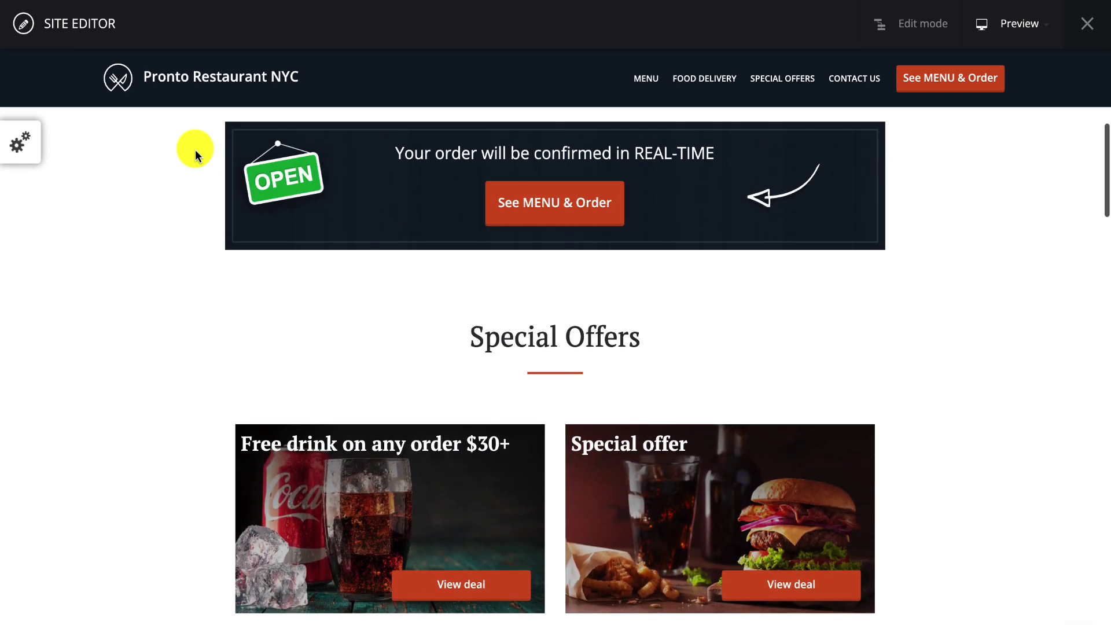
scroll(195, 151, "up", 1)
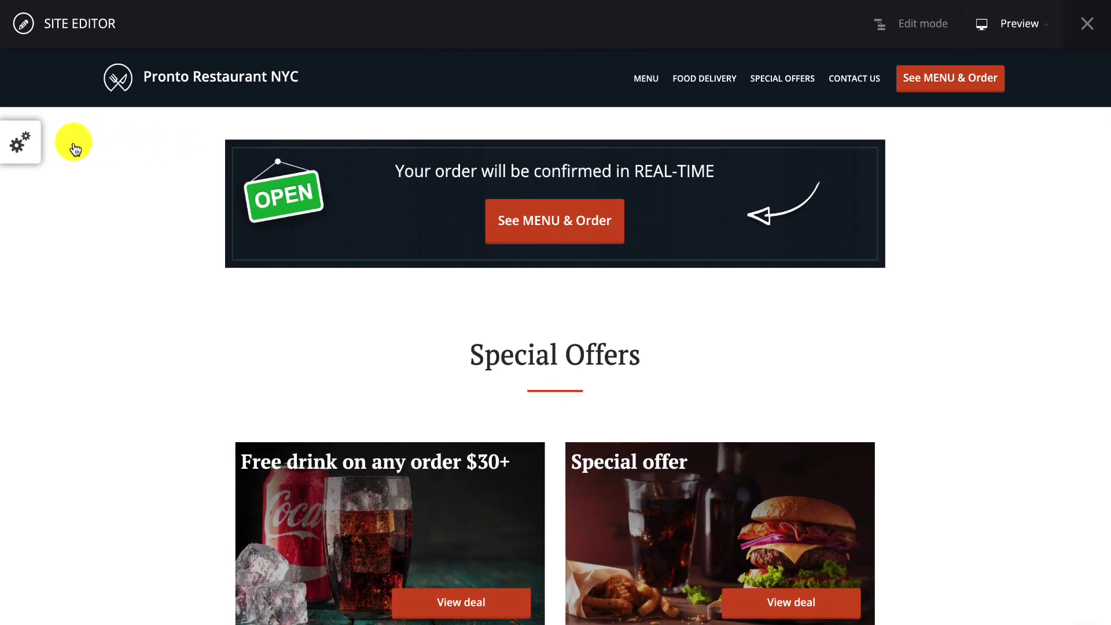
Change the site's typography to Arial / Times New Roman
left_click(28, 143)
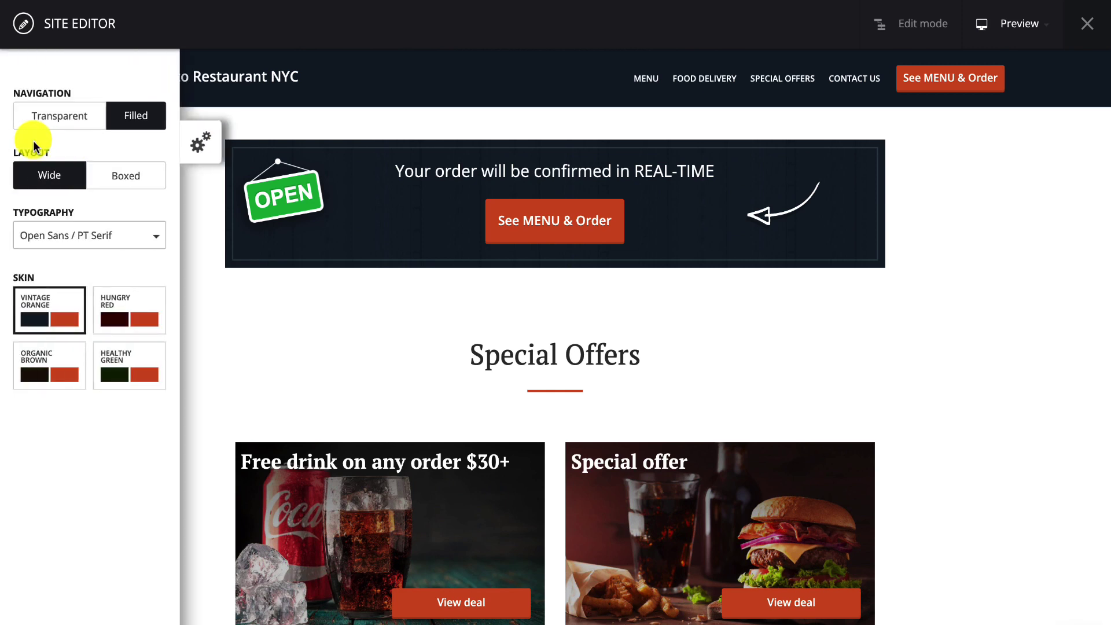
left_click(155, 237)
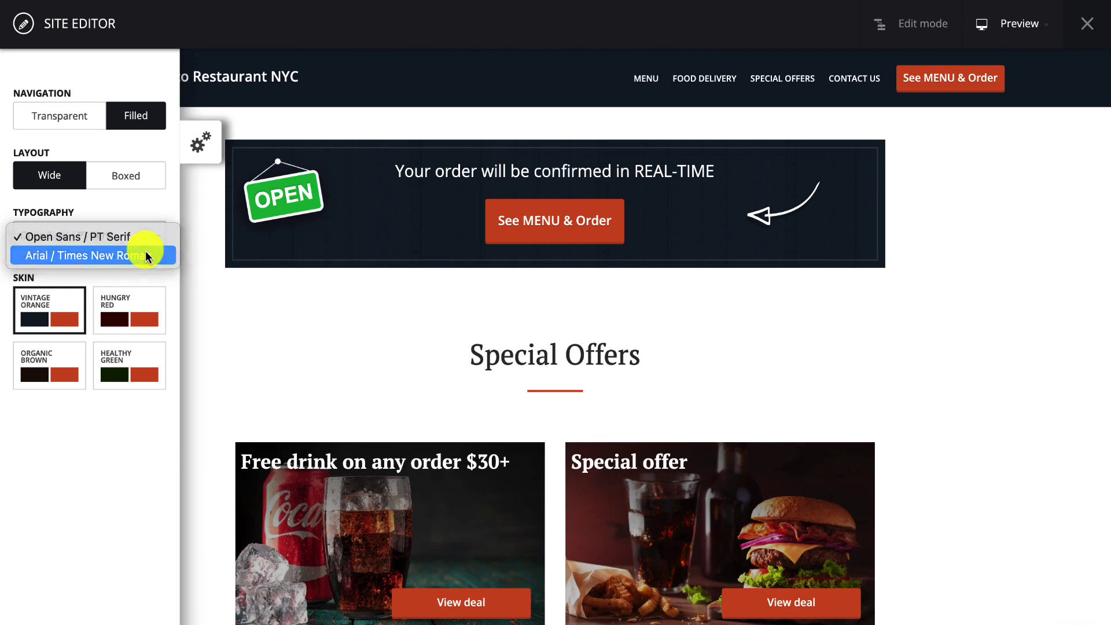
left_click(145, 250)
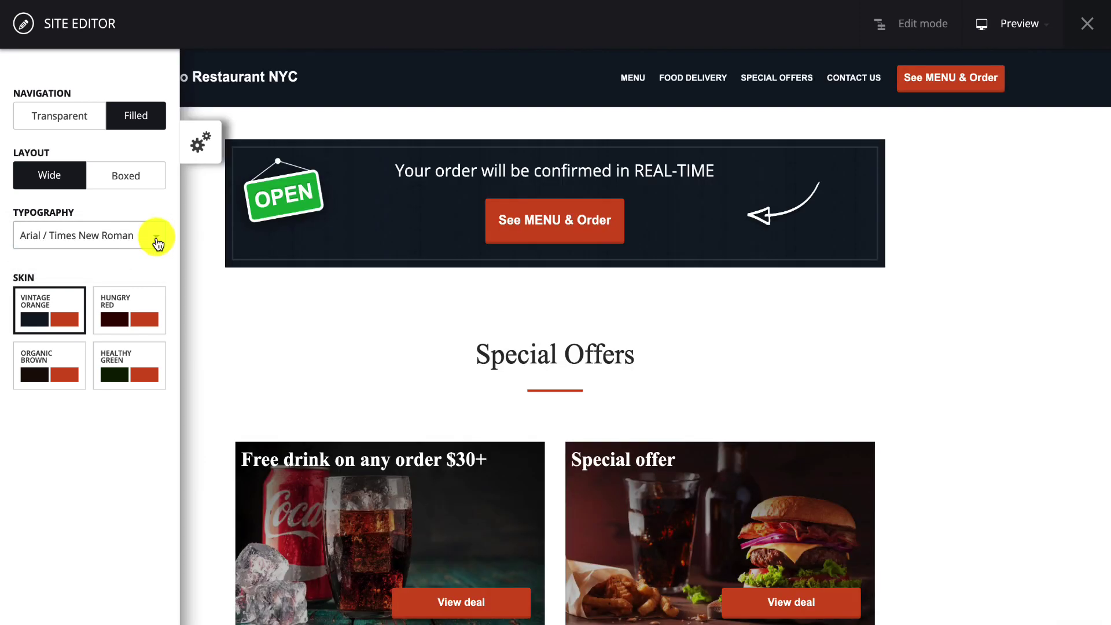
Try the Hungry Red skin on the site and look through the page down to the opening hours
left_click(134, 305)
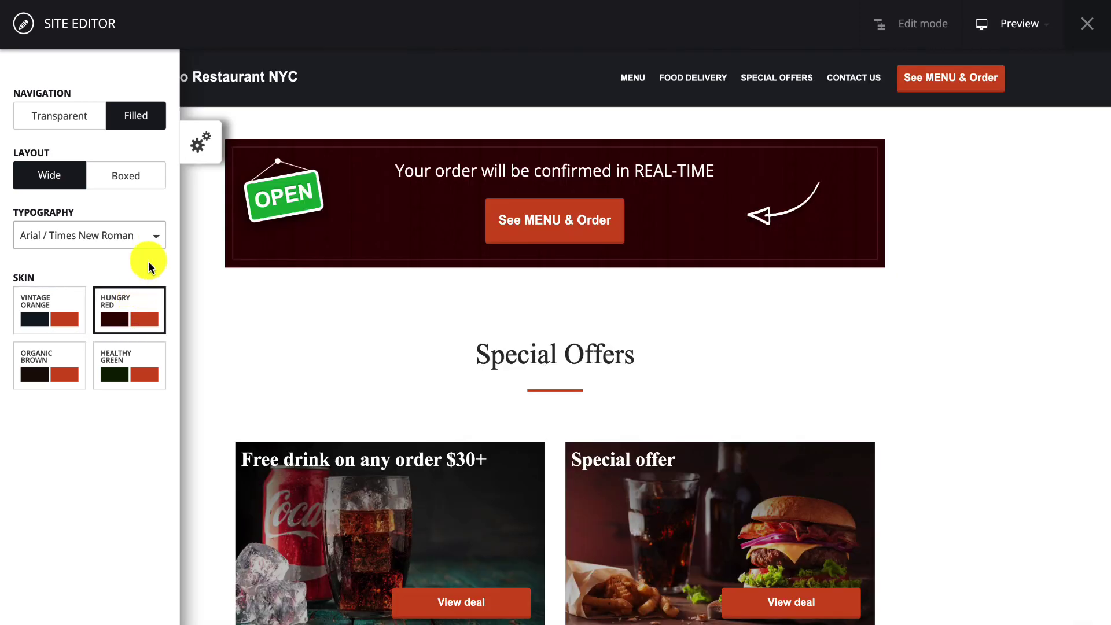
left_click(197, 143)
scroll(199, 238, "down", 6)
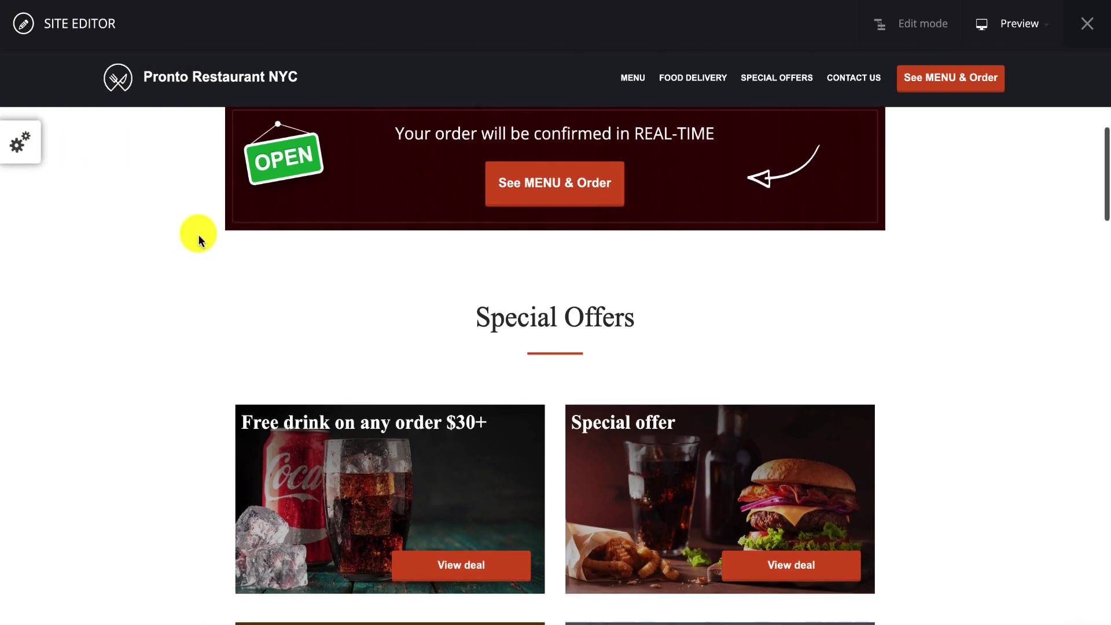
scroll(199, 234, "down", 8)
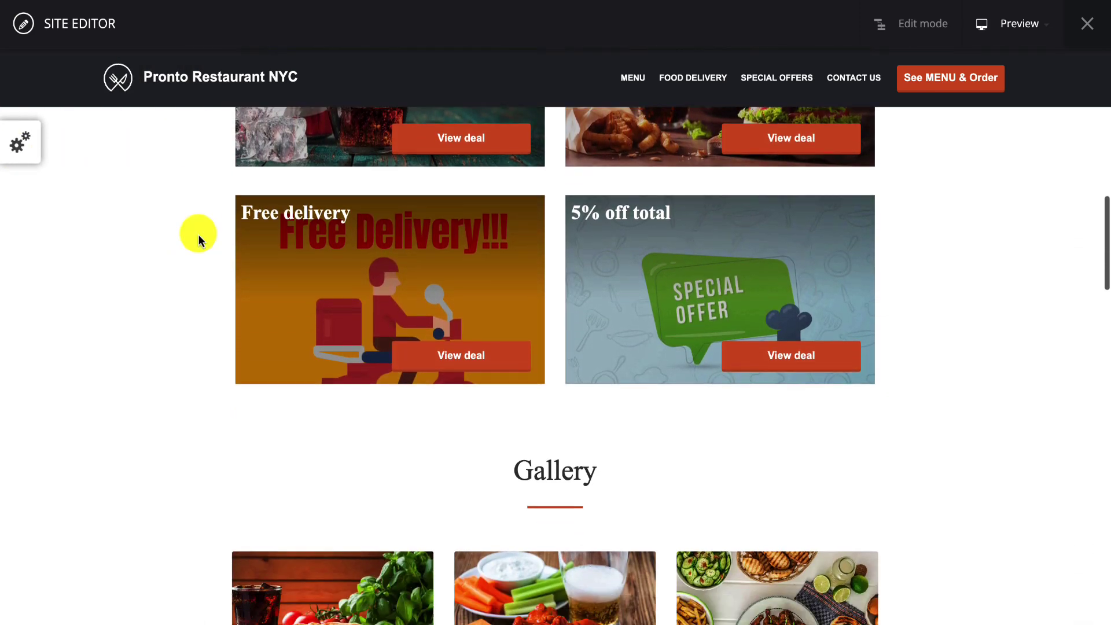
scroll(199, 235, "down", 2)
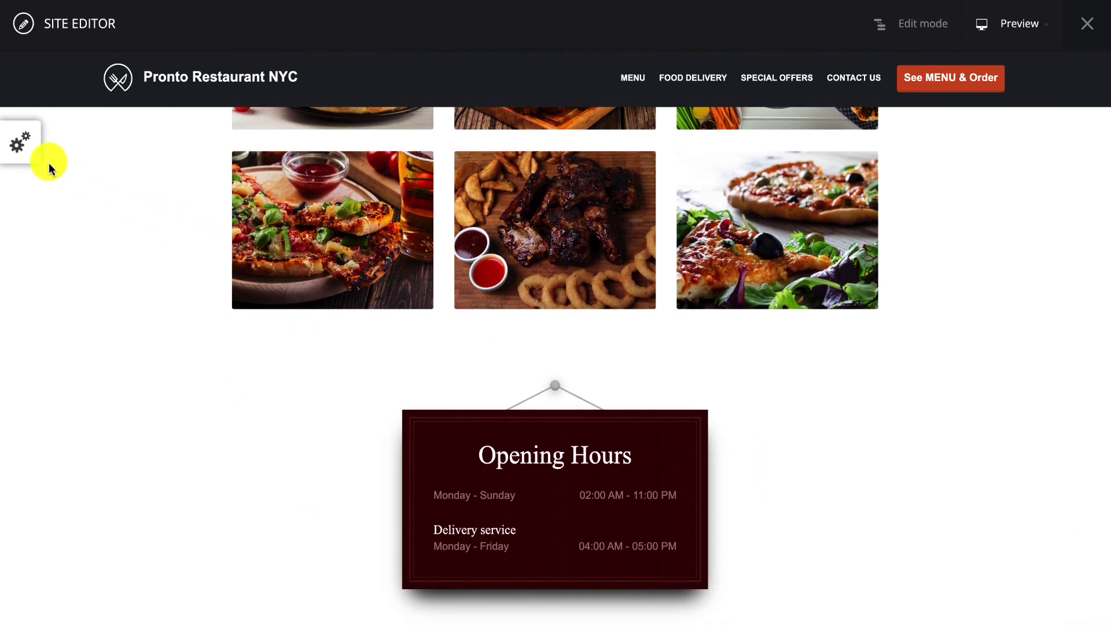
Try the Organic Brown skin, settle on Healthy Green, and review the page from the opening hours up to the special offers
left_click(36, 162)
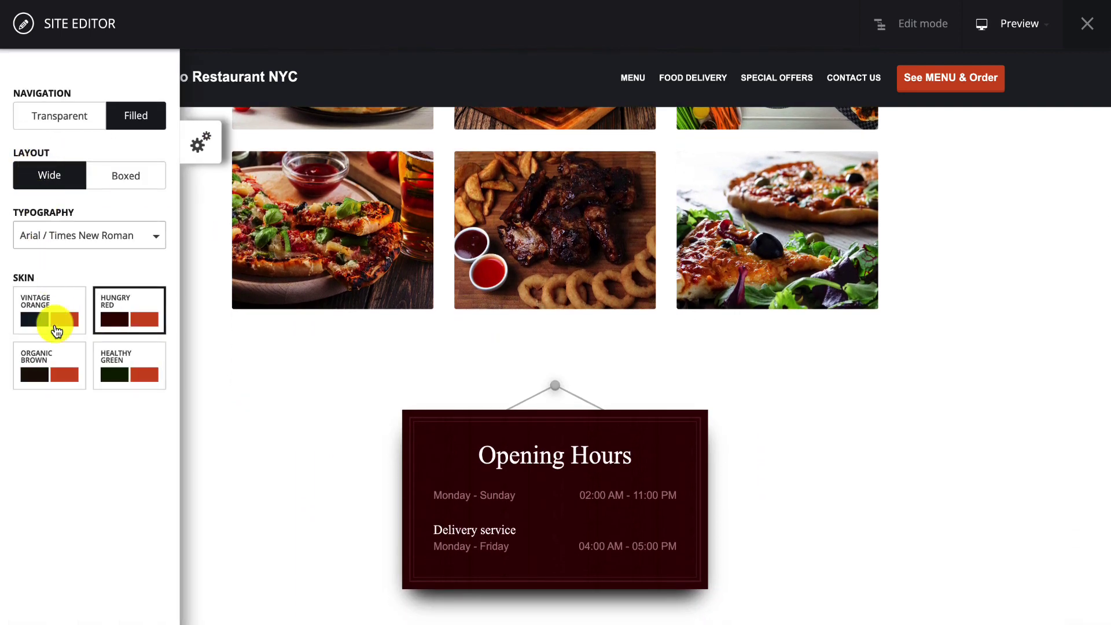
left_click(61, 370)
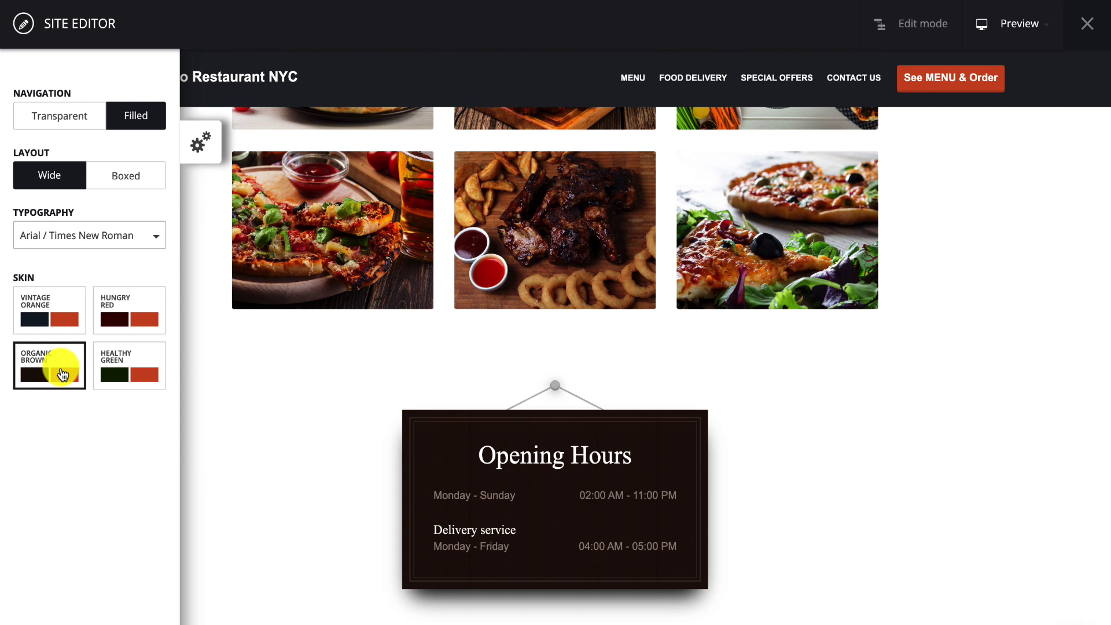
left_click(117, 361)
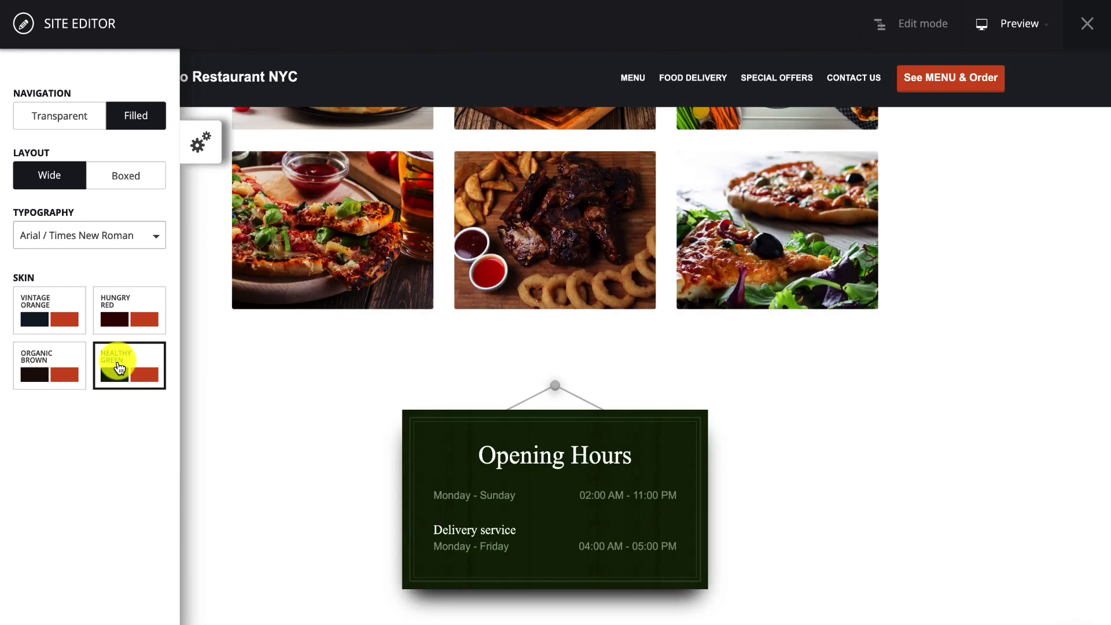
left_click(205, 145)
scroll(188, 183, "up", 6)
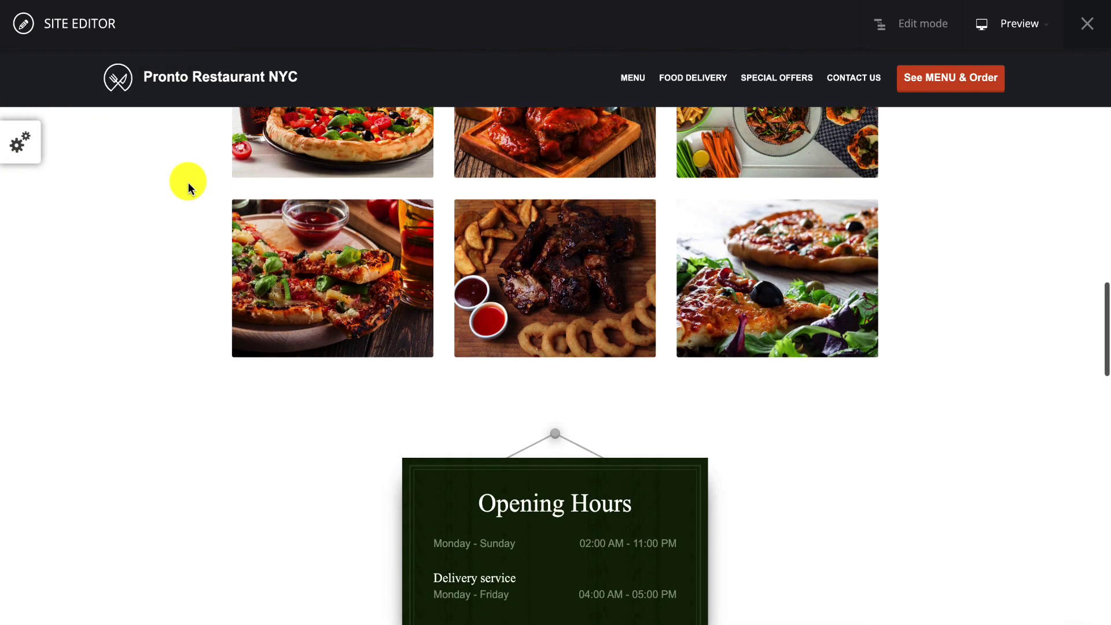
scroll(188, 182, "up", 5)
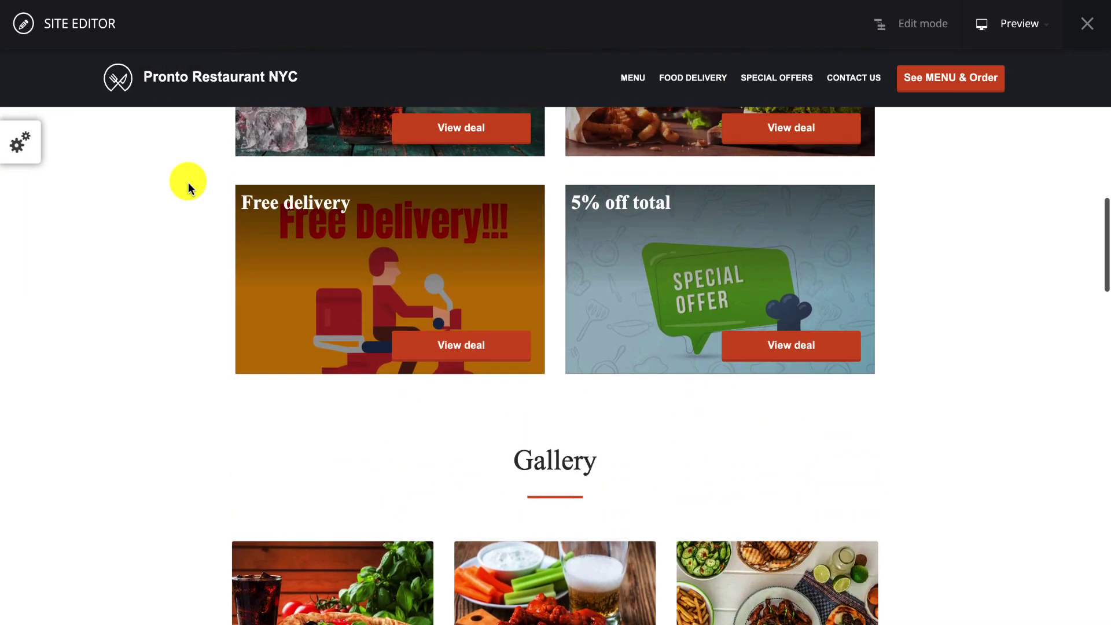
scroll(189, 183, "up", 5)
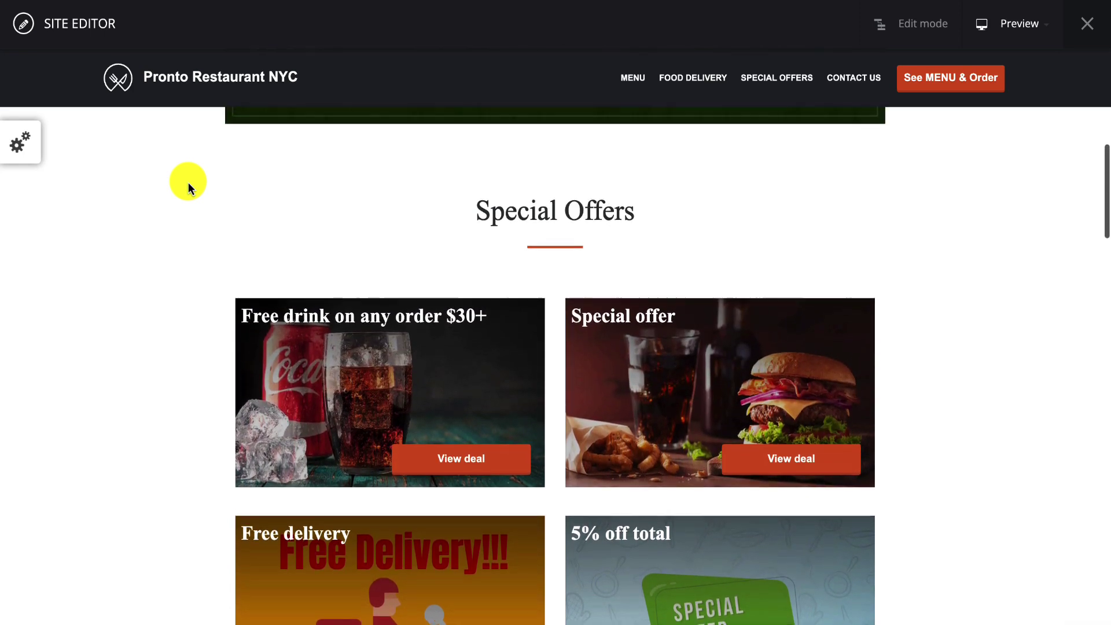
scroll(188, 183, "up", 4)
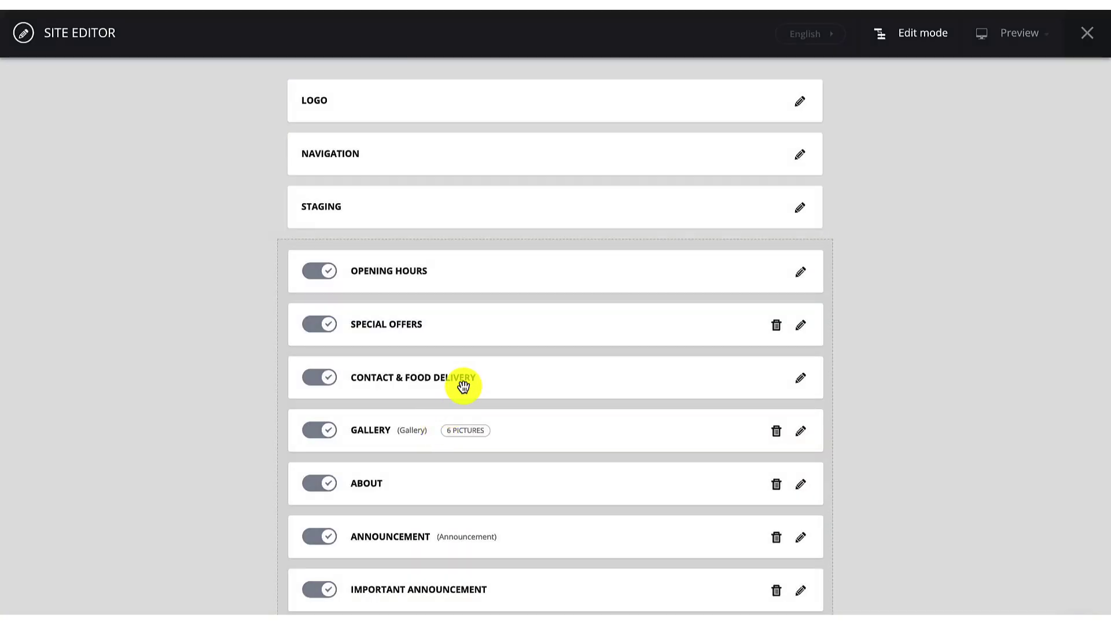
Reorder the site sections by placing Contact & Food Delivery below Gallery and moving About higher in the list
left_click_drag(463, 387, 454, 446)
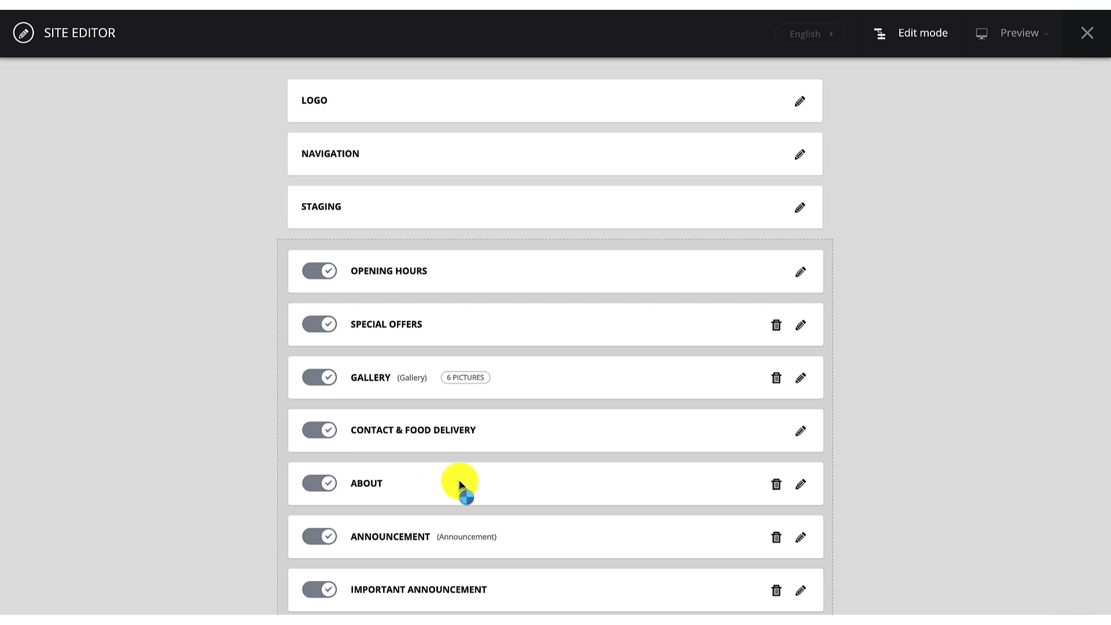
left_click_drag(460, 484, 458, 338)
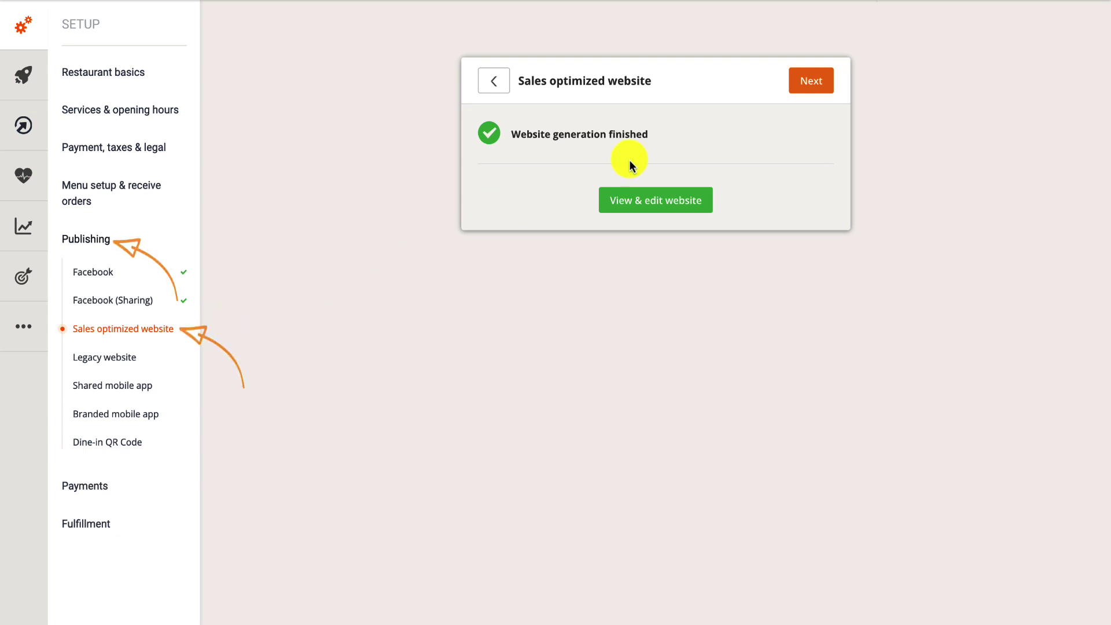
left_click(802, 89)
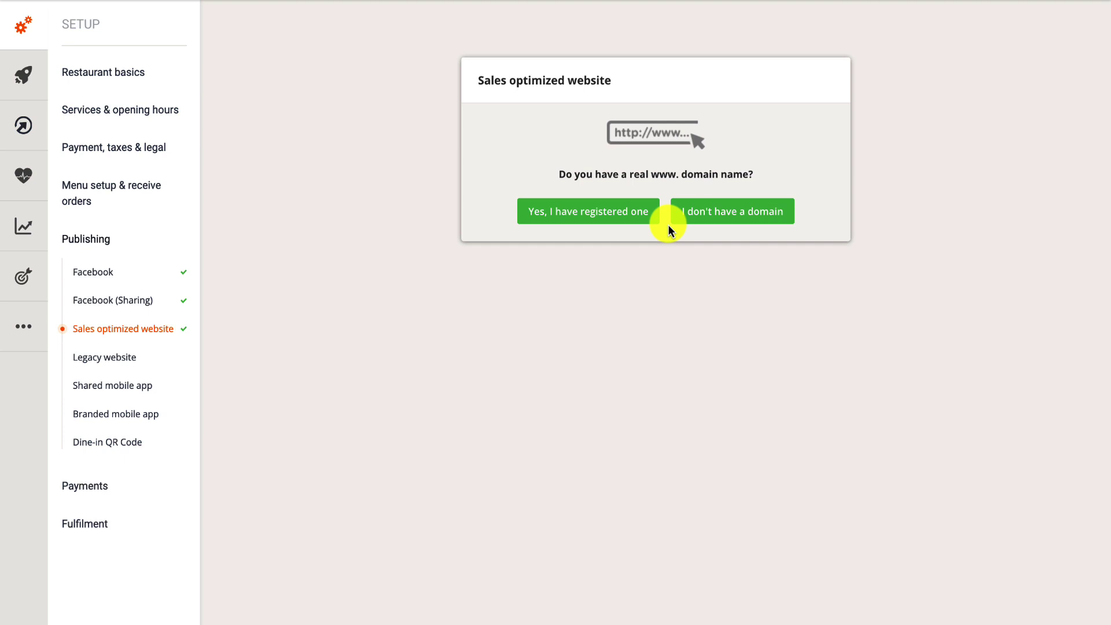
left_click(696, 216)
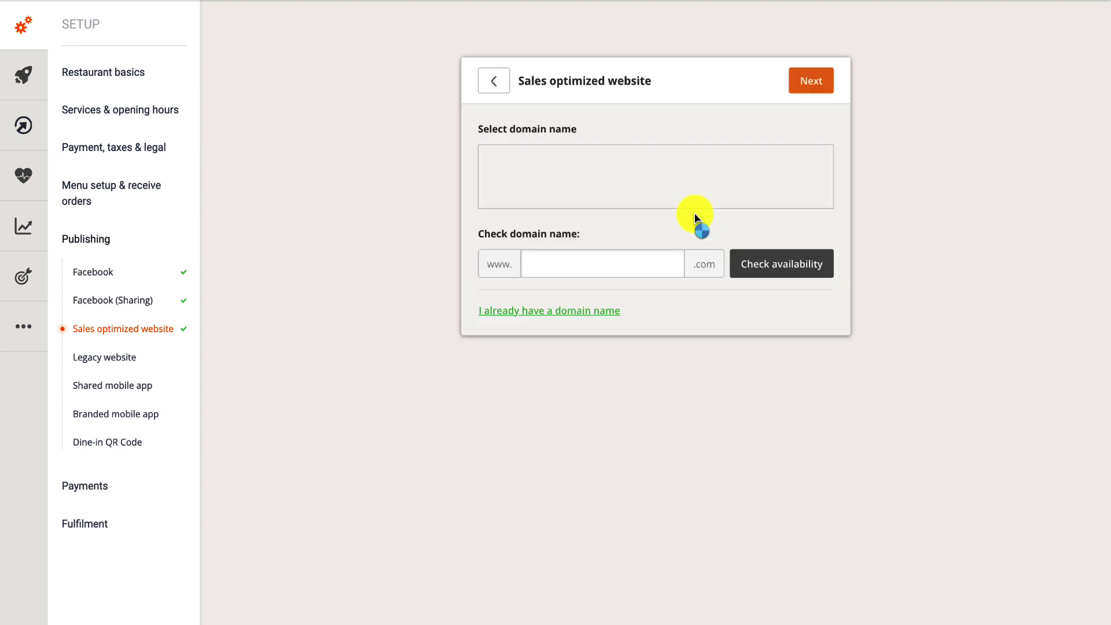
left_click(621, 263)
type("restaurantwebsite")
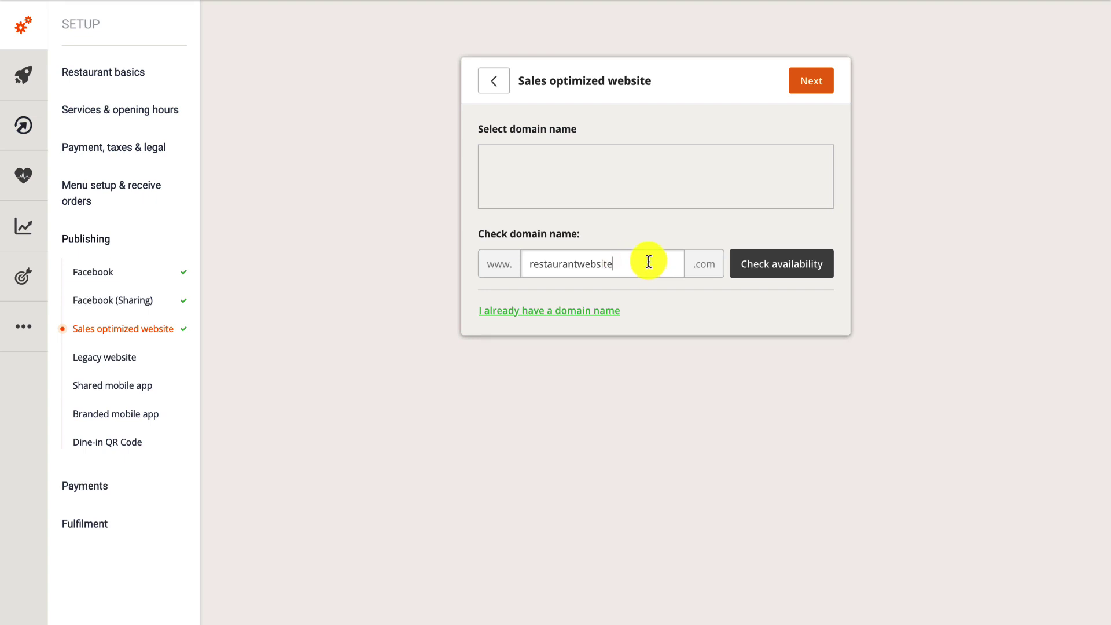
left_click(784, 265)
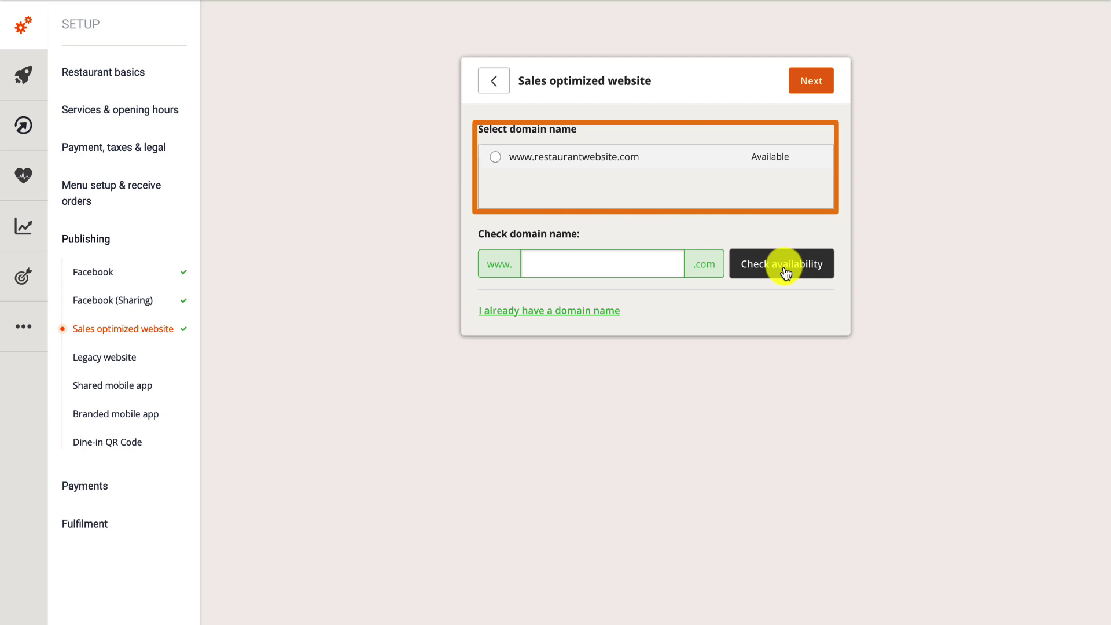
left_click(627, 168)
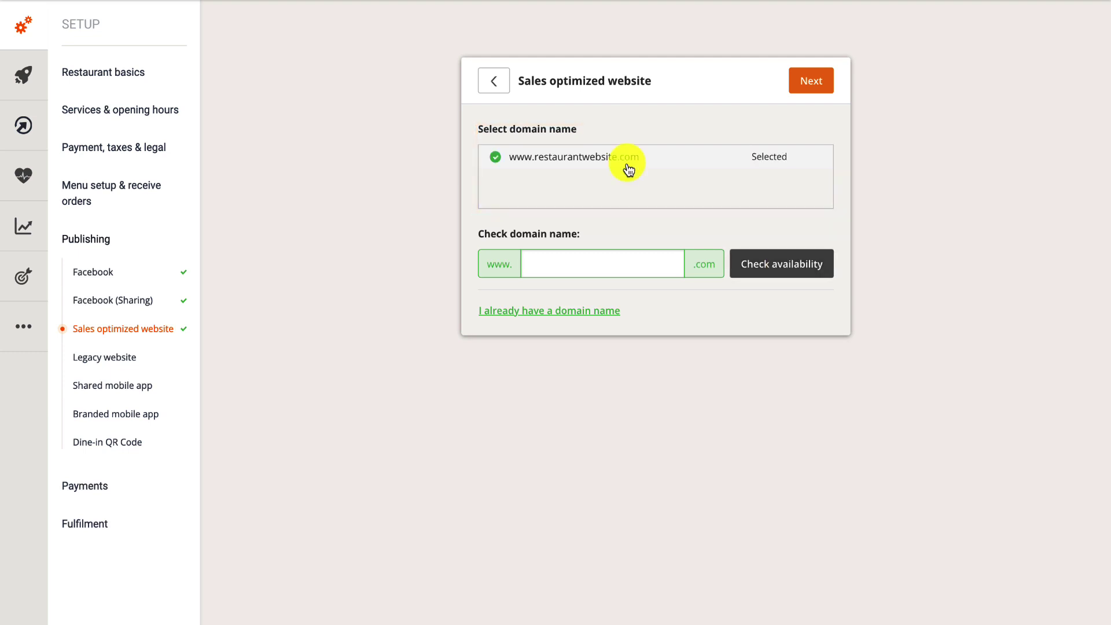
left_click(810, 82)
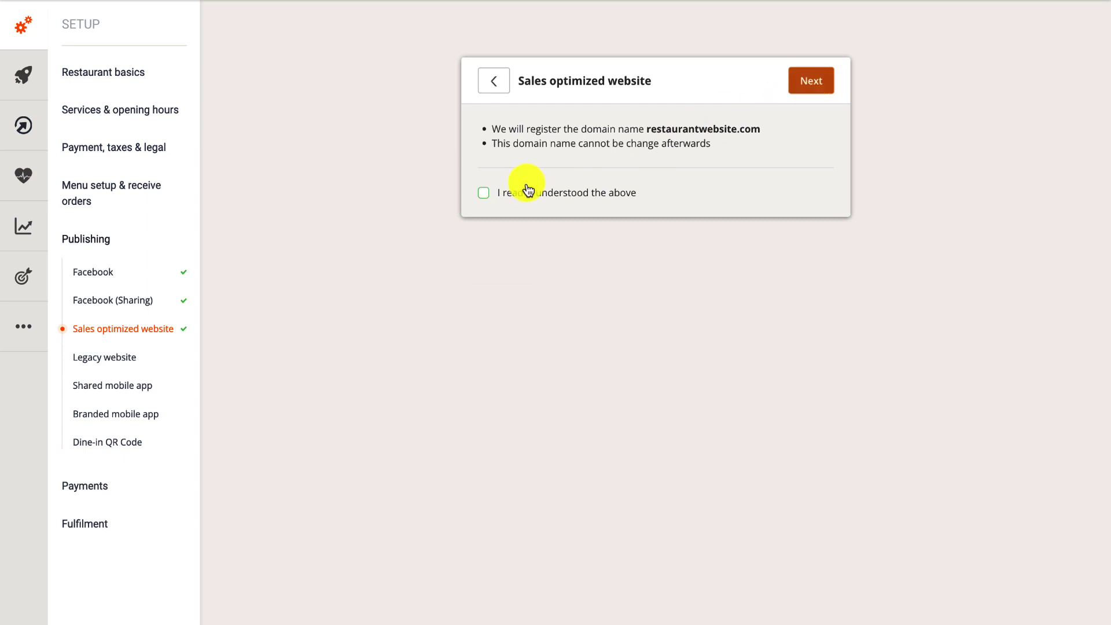
left_click(486, 195)
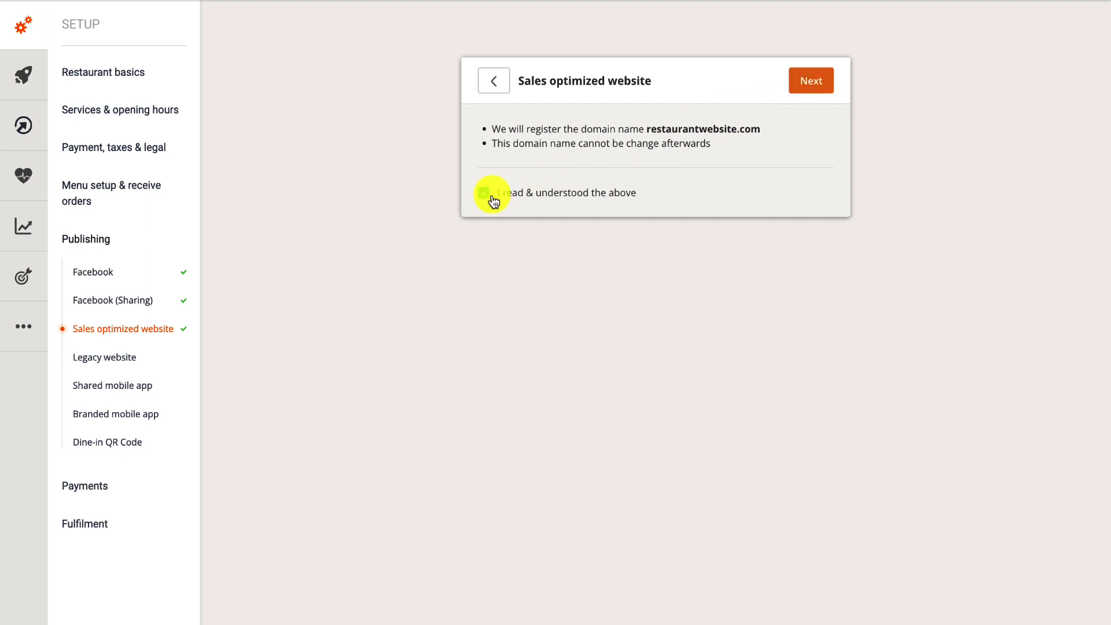
left_click(812, 90)
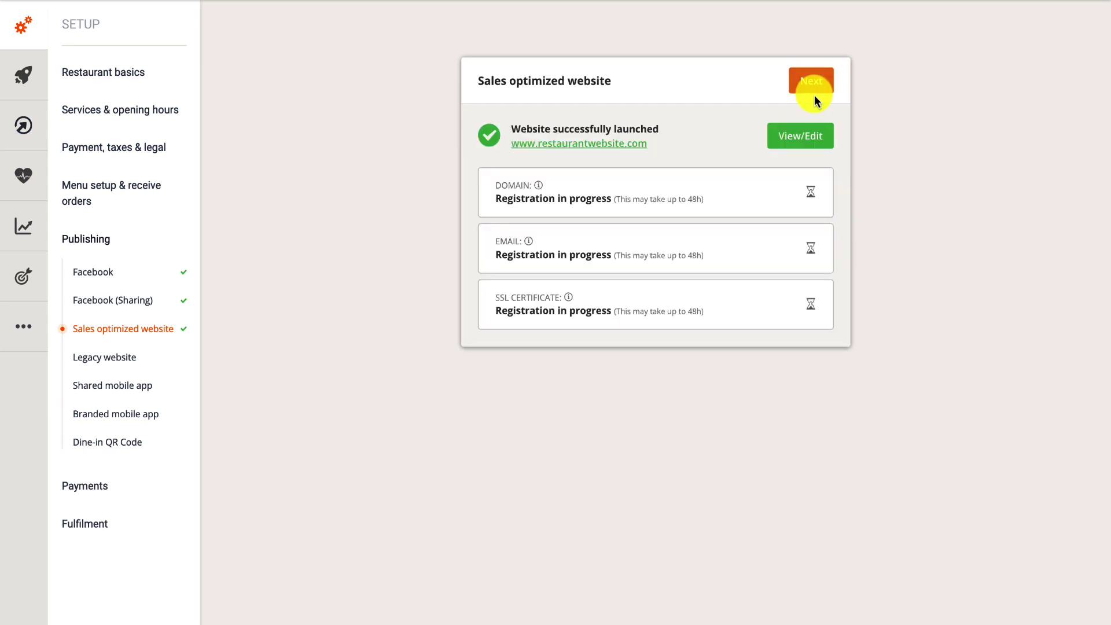